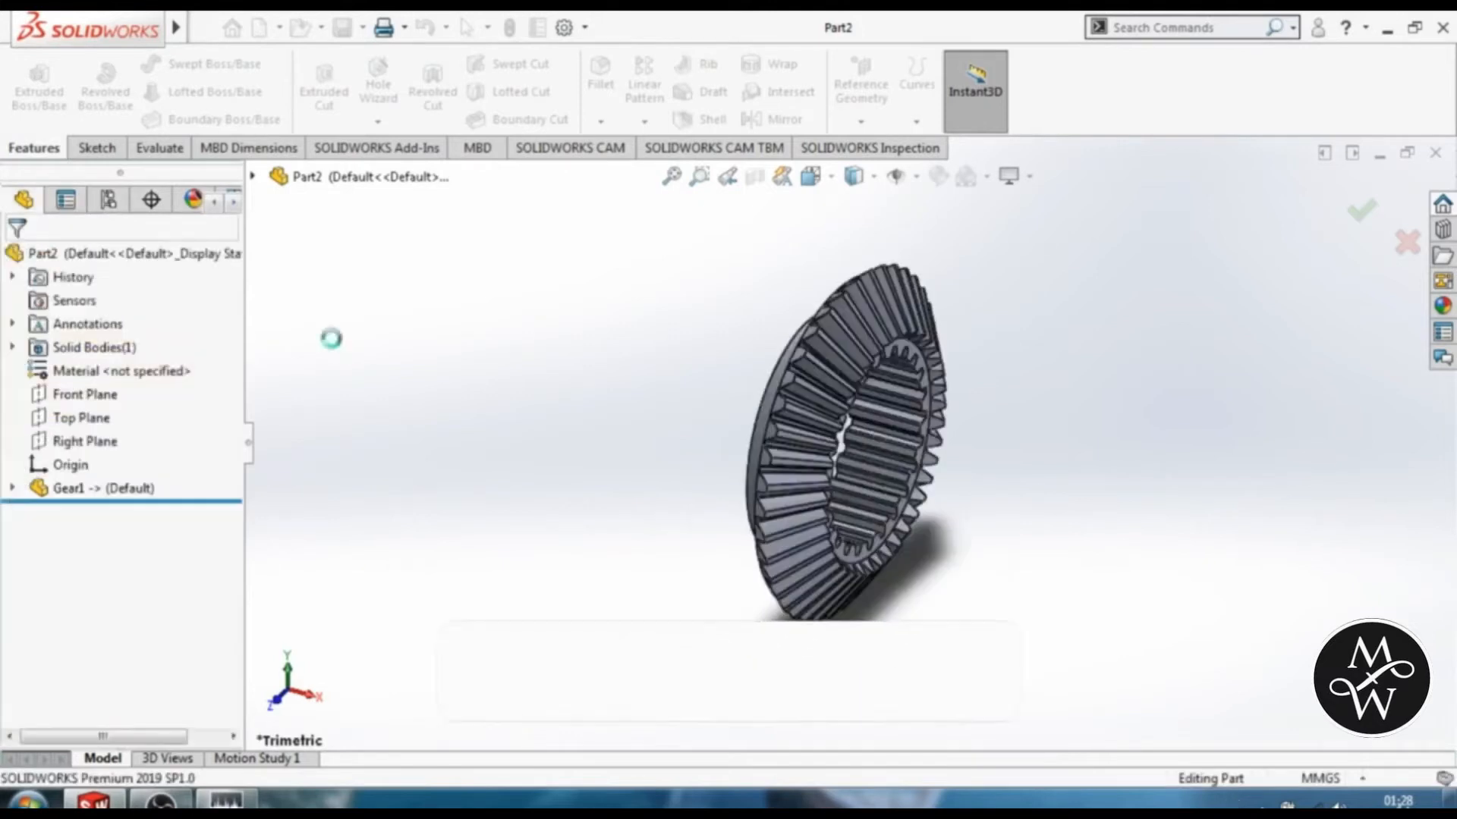
Step: Start a sketch on the flat annular hub face at the back of the bevel gear
{"action": "middle_click_drag", "start_coordinate": [483, 449], "coordinate": [577, 486]}
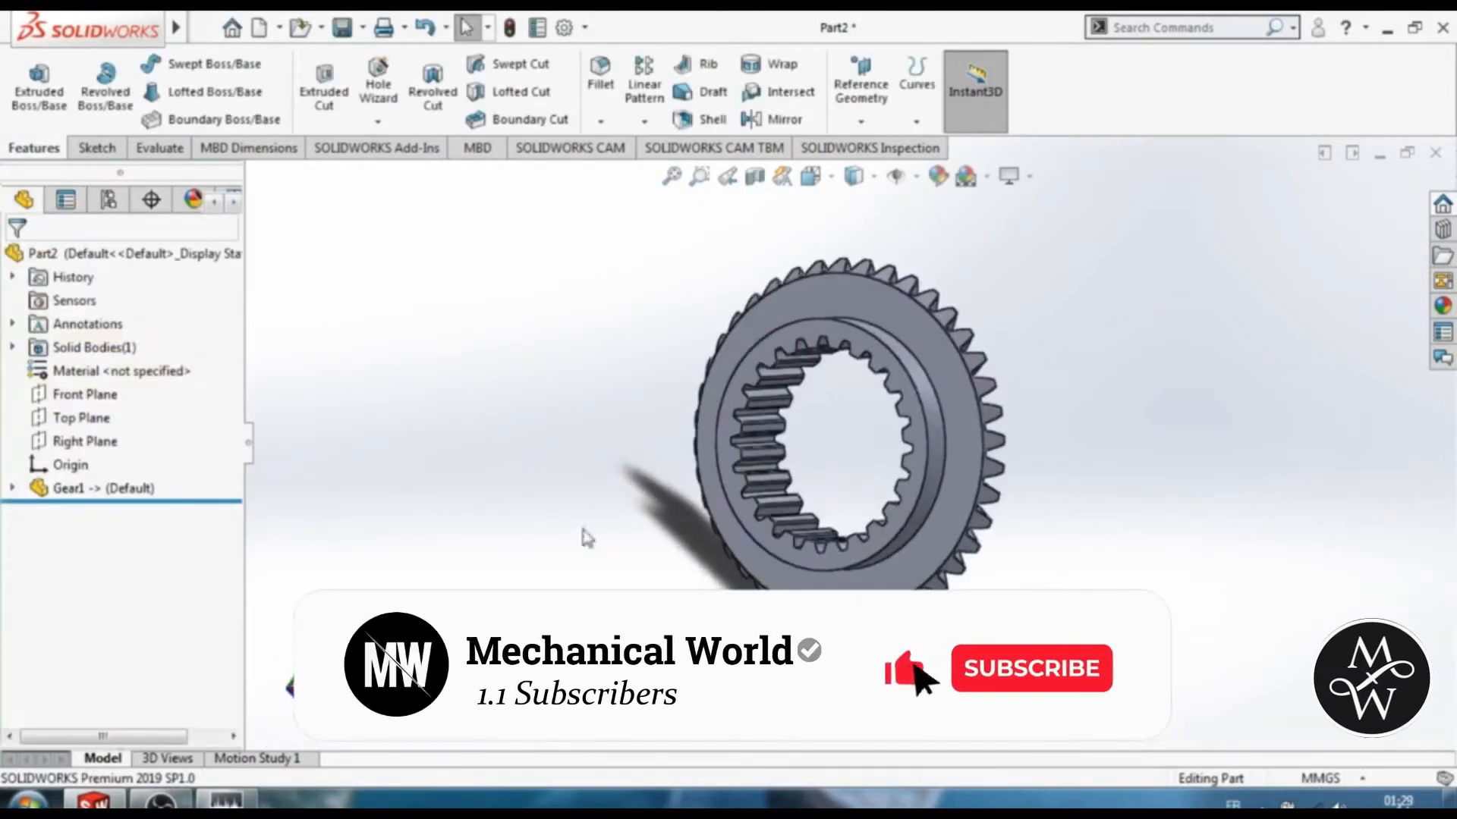
{"action": "left_click", "coordinate": [899, 372]}
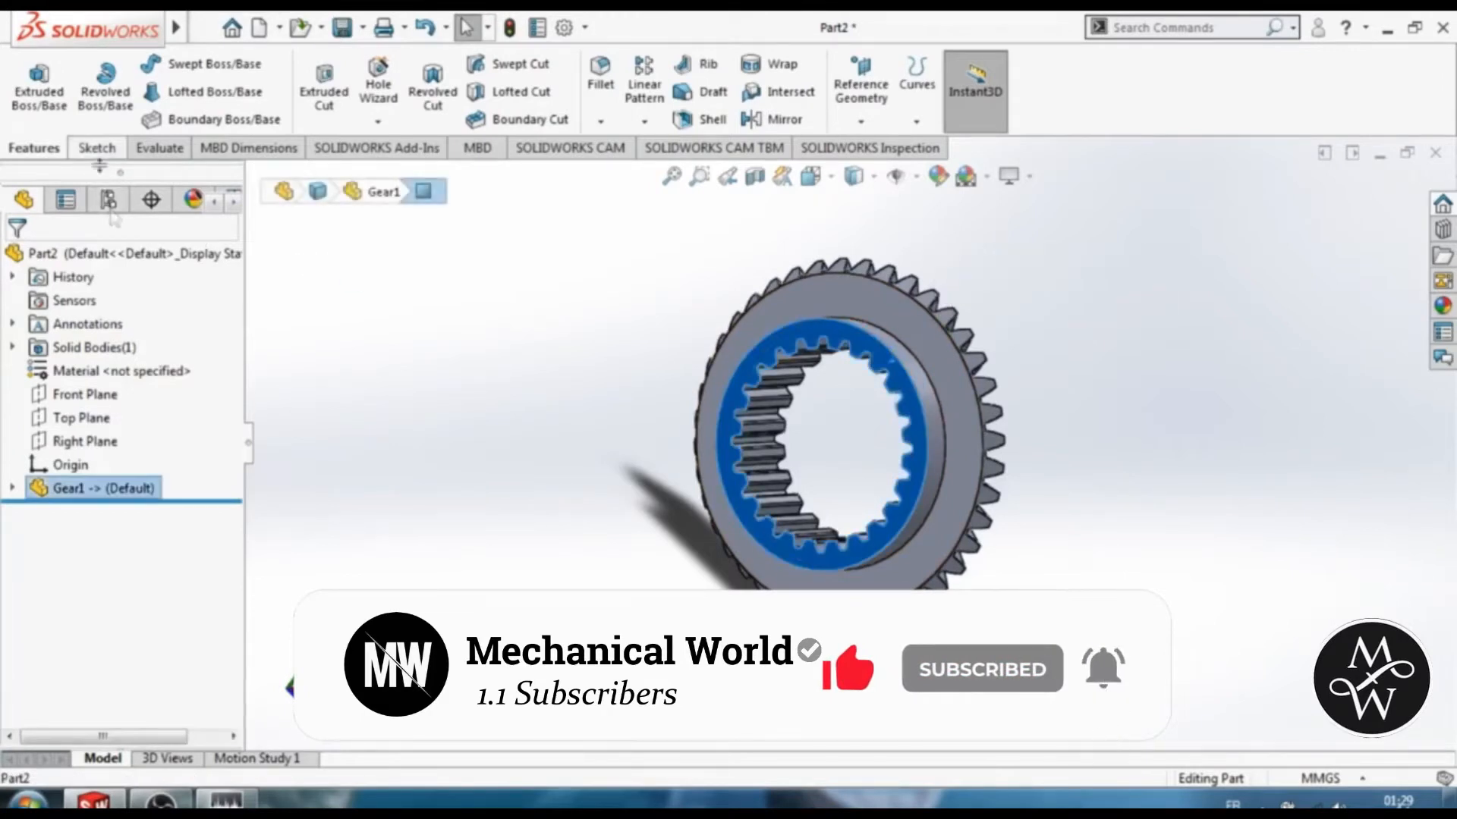
{"action": "left_click", "coordinate": [97, 148]}
{"action": "left_click", "coordinate": [18, 91]}
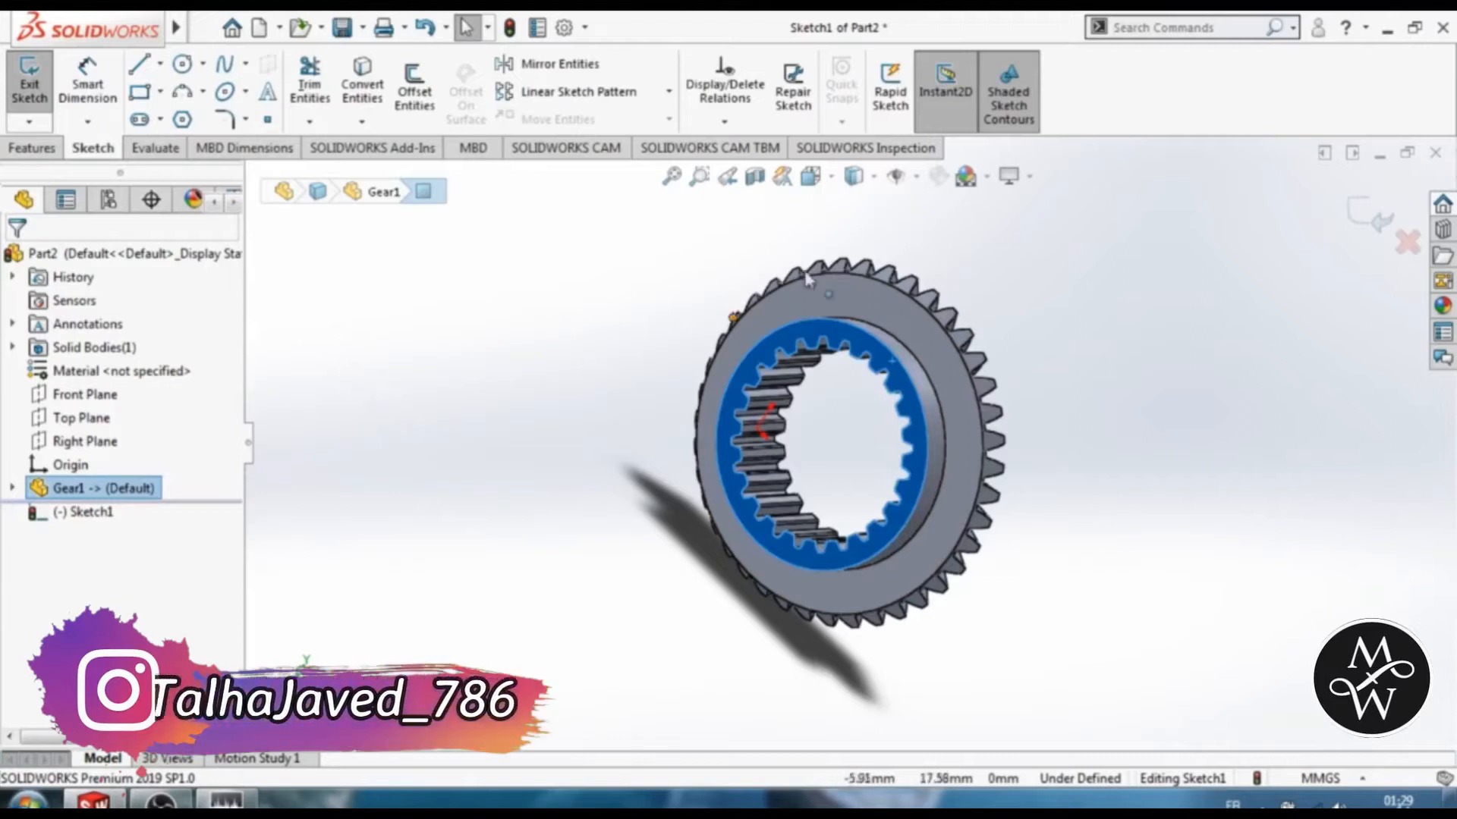
{"action": "left_click", "coordinate": [811, 176]}
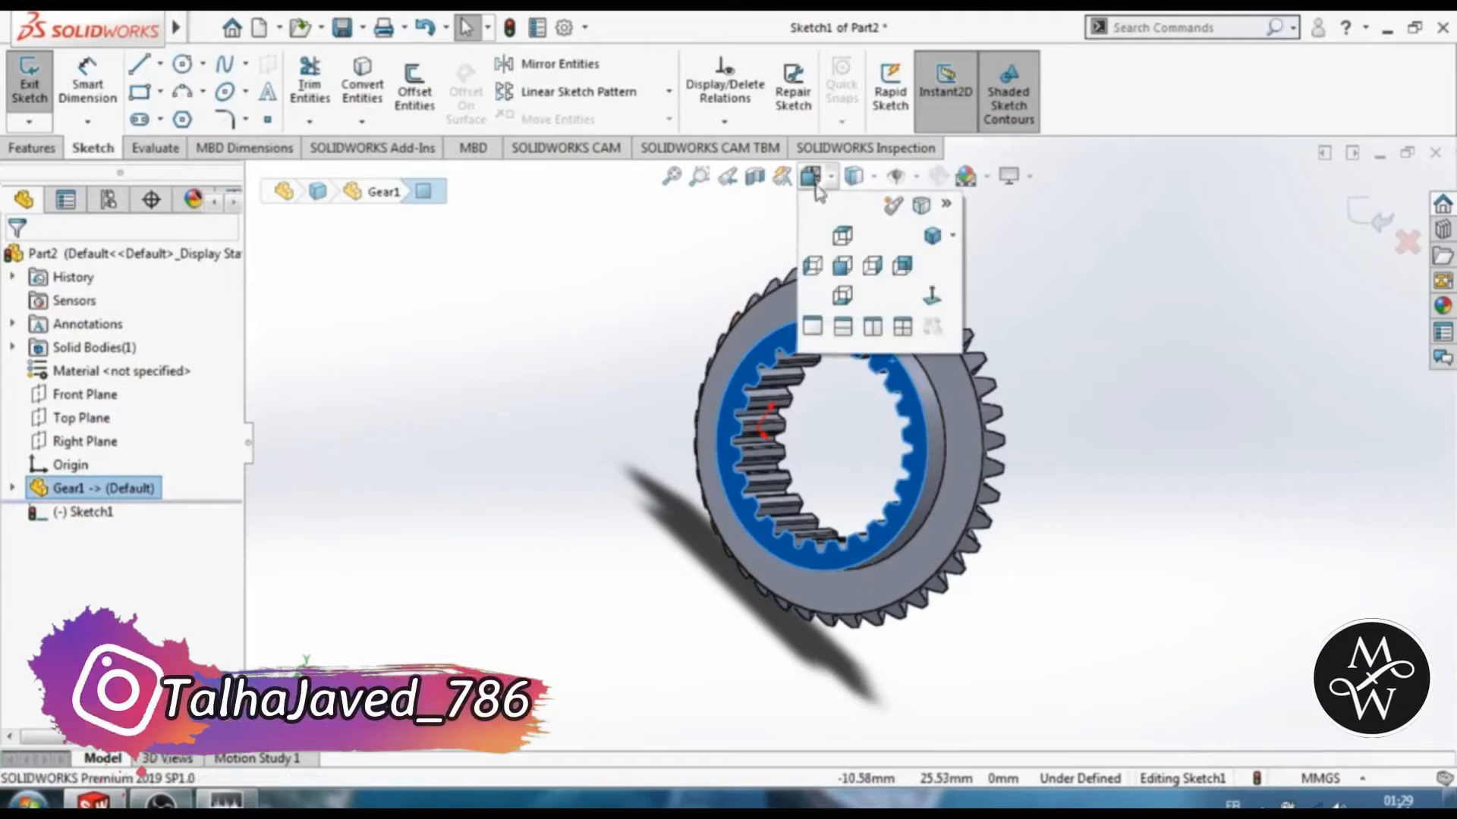
{"action": "left_click", "coordinate": [869, 266]}
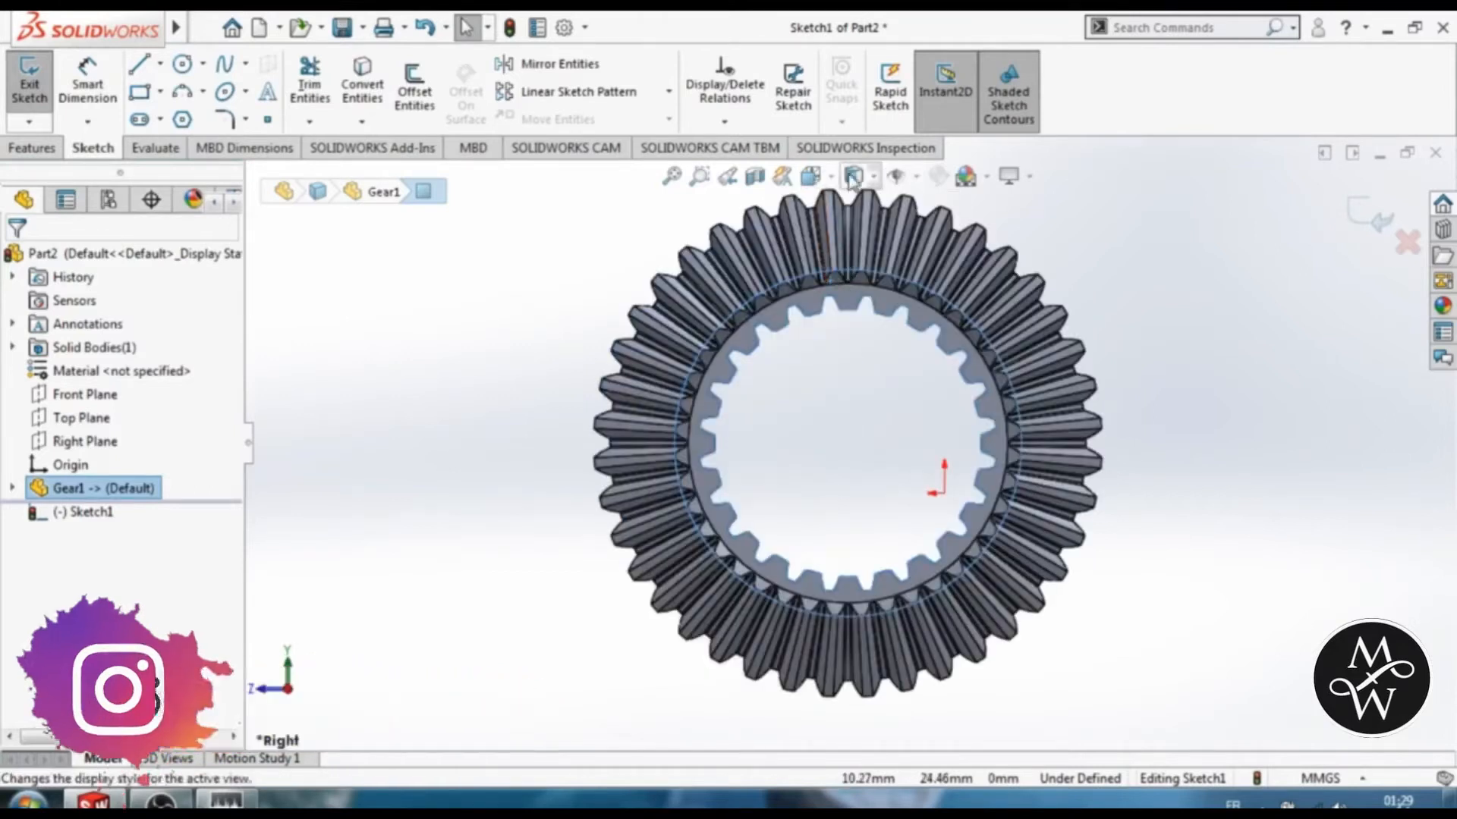
{"action": "left_click", "coordinate": [810, 176]}
{"action": "left_click", "coordinate": [843, 266]}
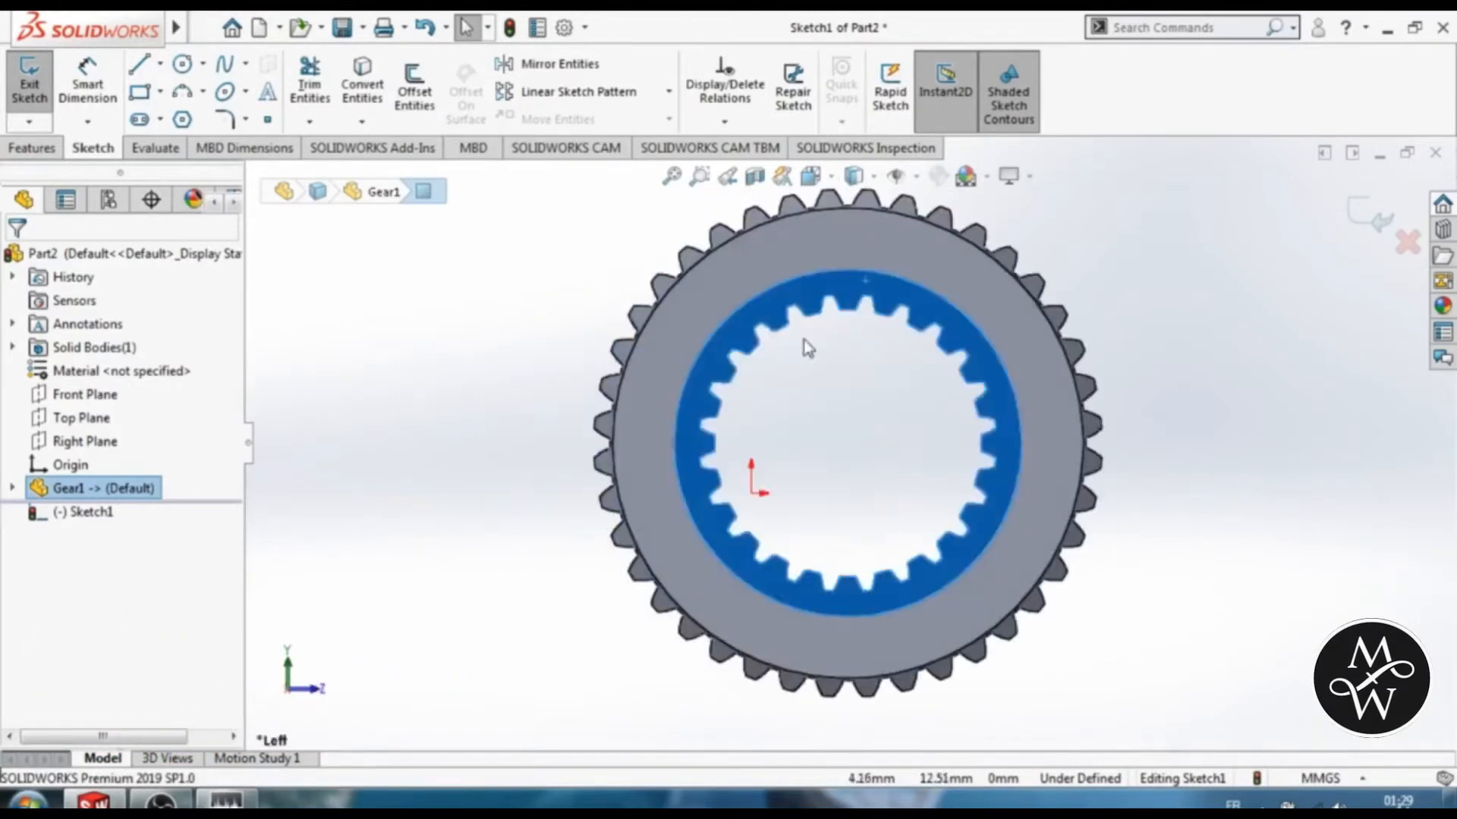
Step: Sketch a 28 mm diameter circle centred on the gear bore, matching the hub's outer edge, and finish the sketch
{"action": "left_click", "coordinate": [183, 63]}
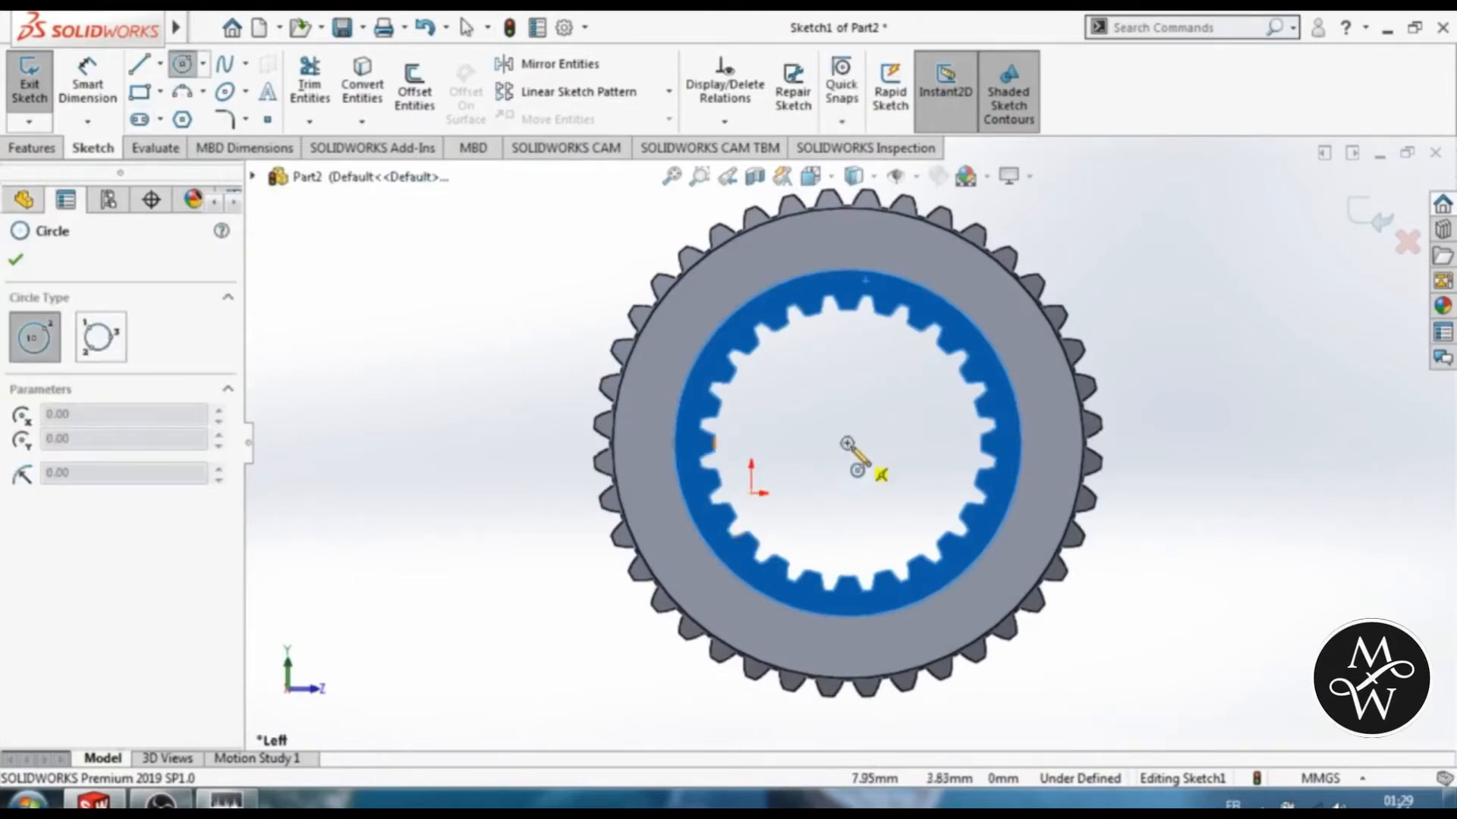
{"action": "left_click", "coordinate": [848, 443]}
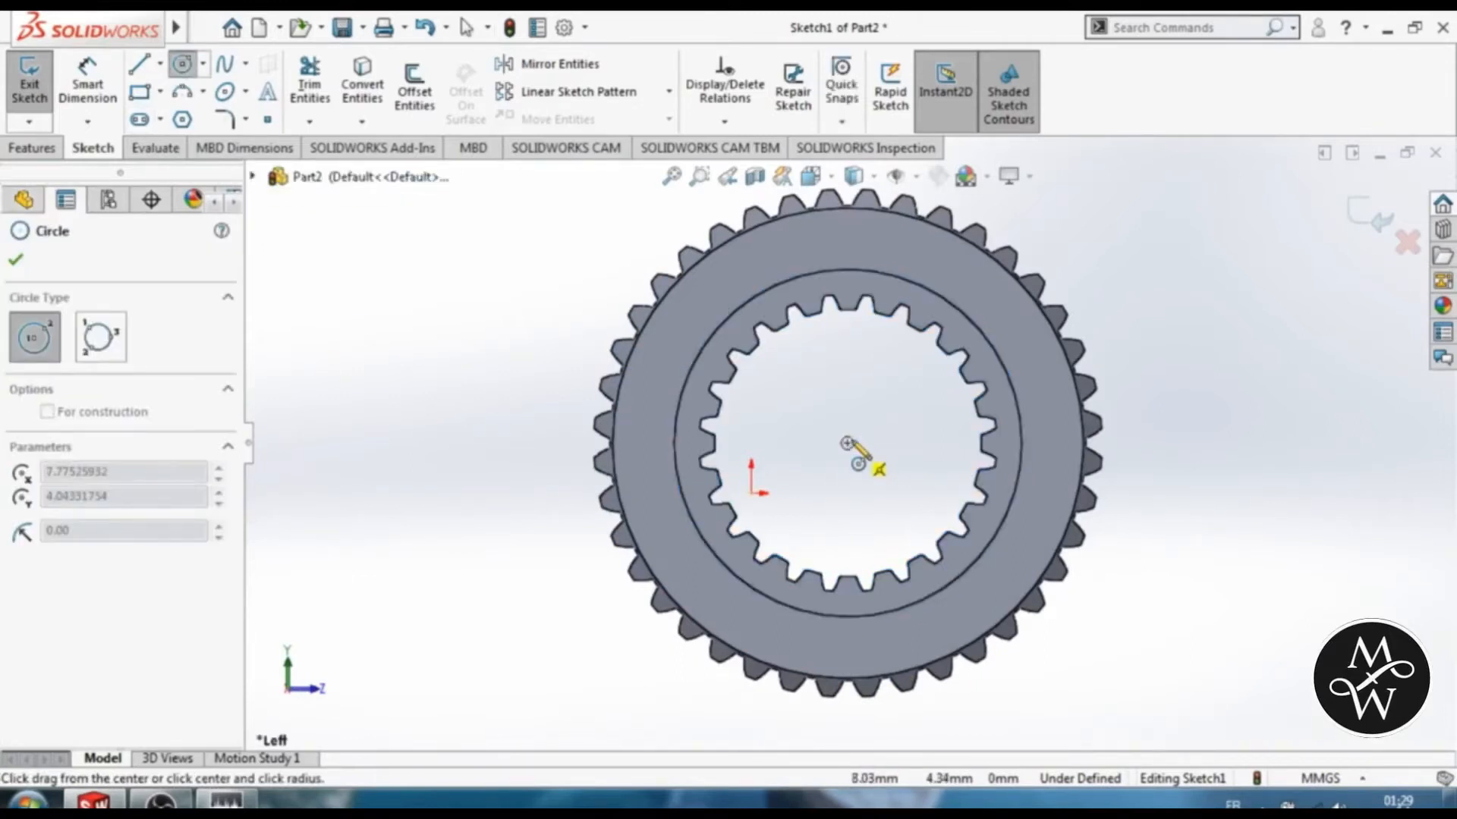
{"action": "left_click", "coordinate": [989, 350]}
{"action": "key", "text": "Escape"}
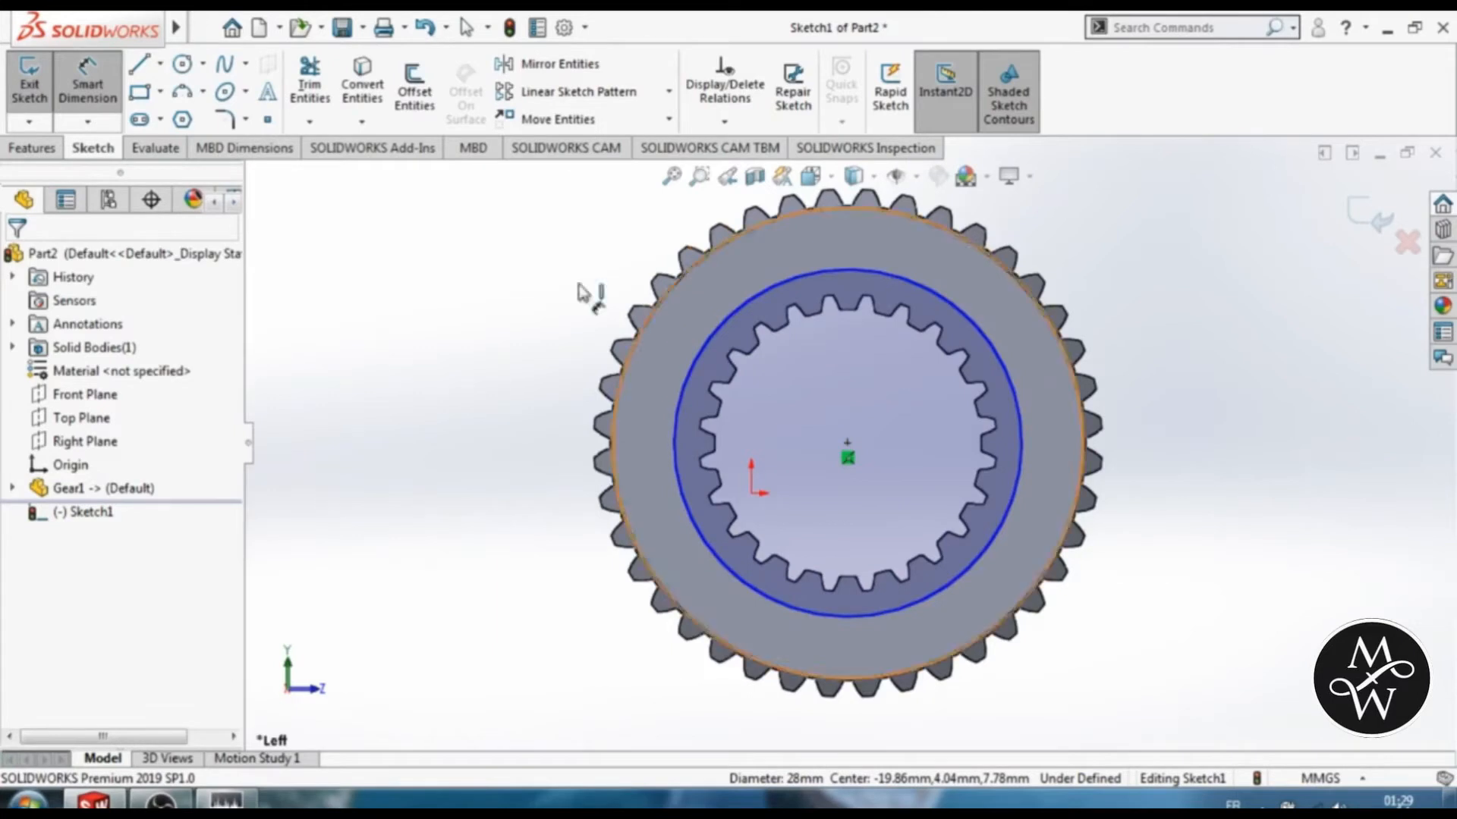
{"action": "left_click", "coordinate": [29, 82]}
Step: Extrude the 28 mm circle 12 mm outward as Blind, with Direction 2 set Up To Surface on the gear's front ring face
{"action": "left_click", "coordinate": [48, 149]}
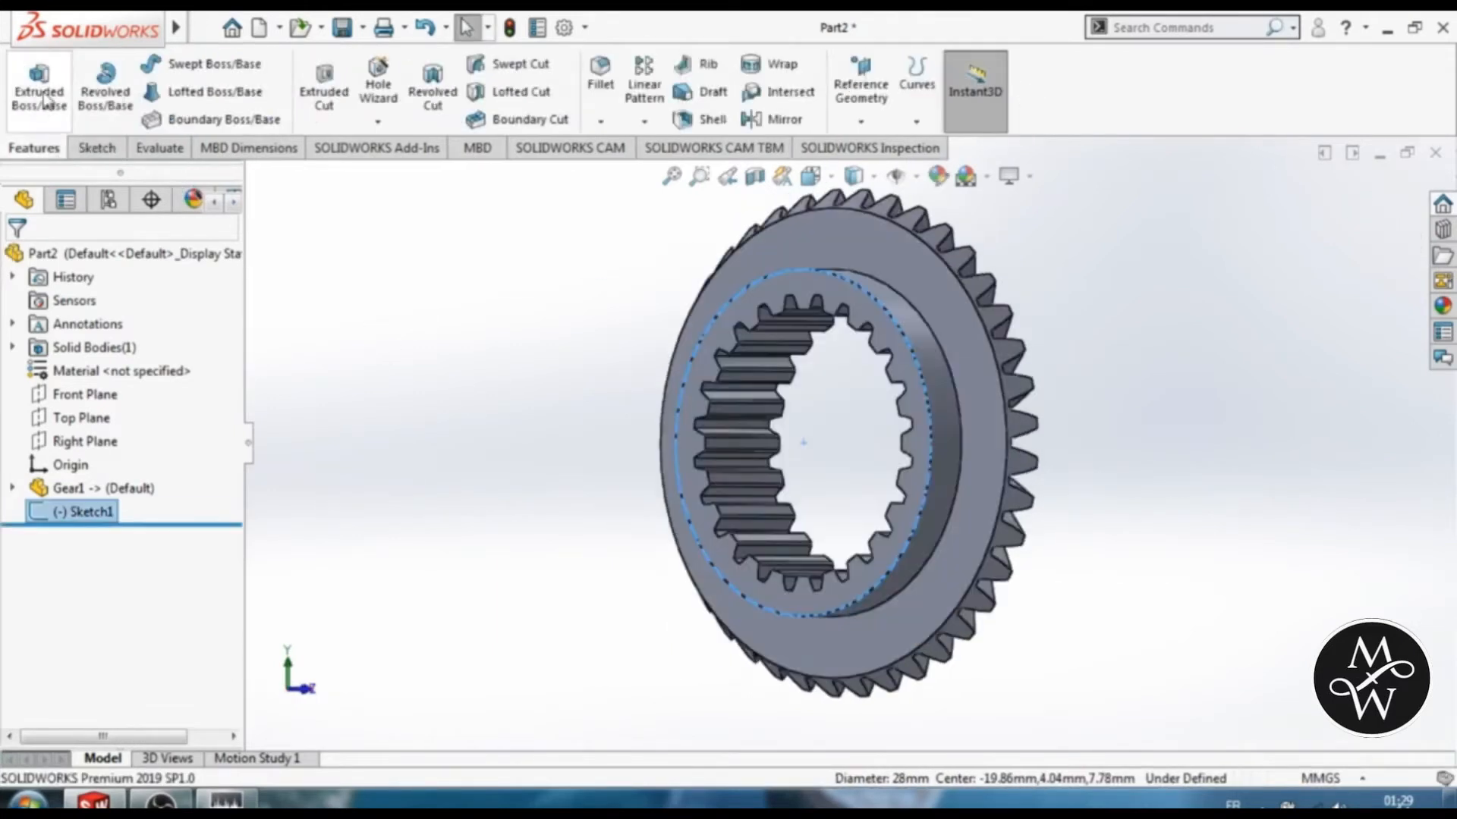
{"action": "left_click", "coordinate": [41, 97]}
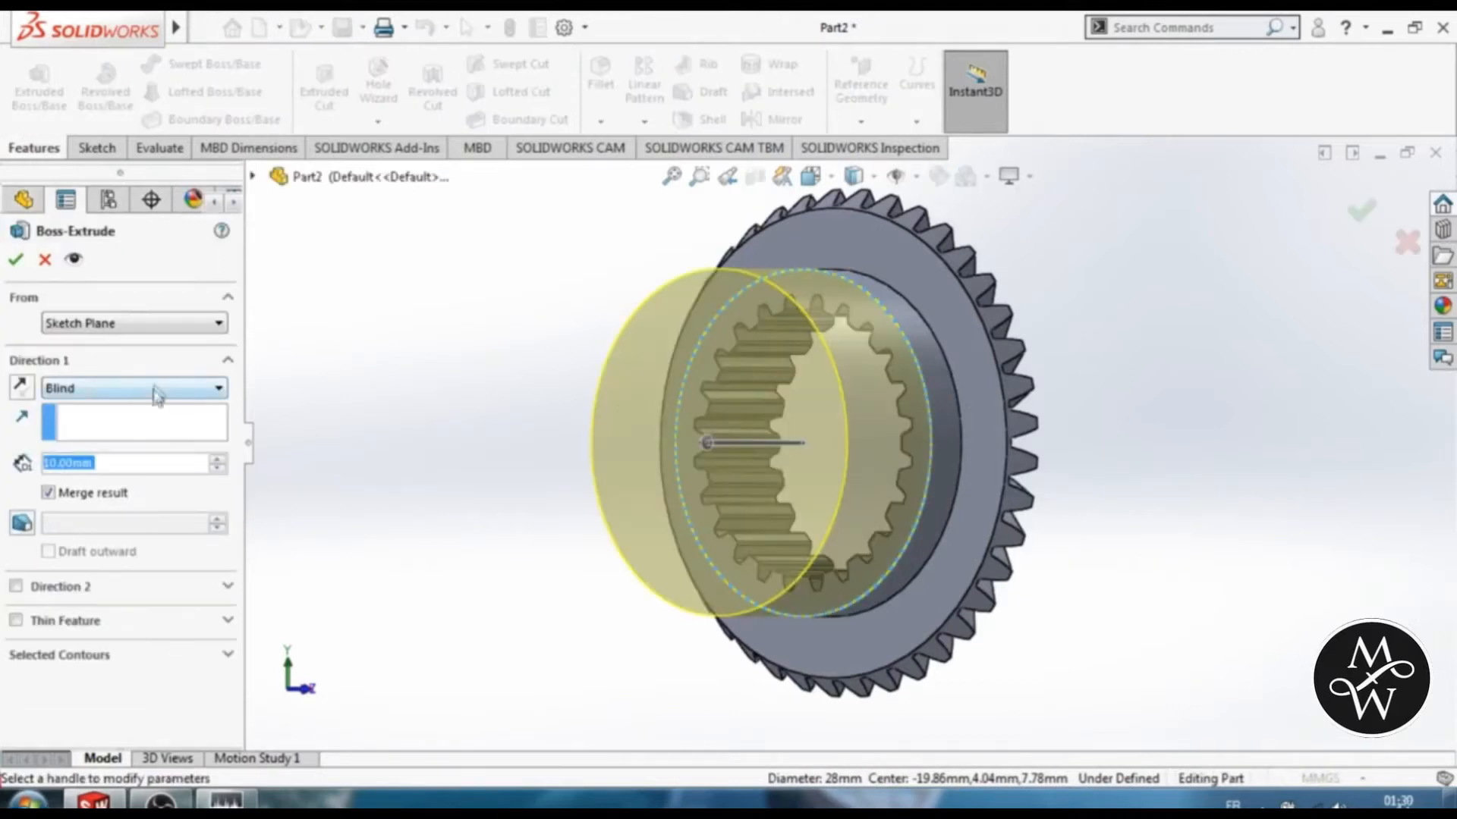
{"action": "key", "text": "ctrl+1"}
{"action": "middle_click_drag", "start_coordinate": [573, 465], "coordinate": [497, 471]}
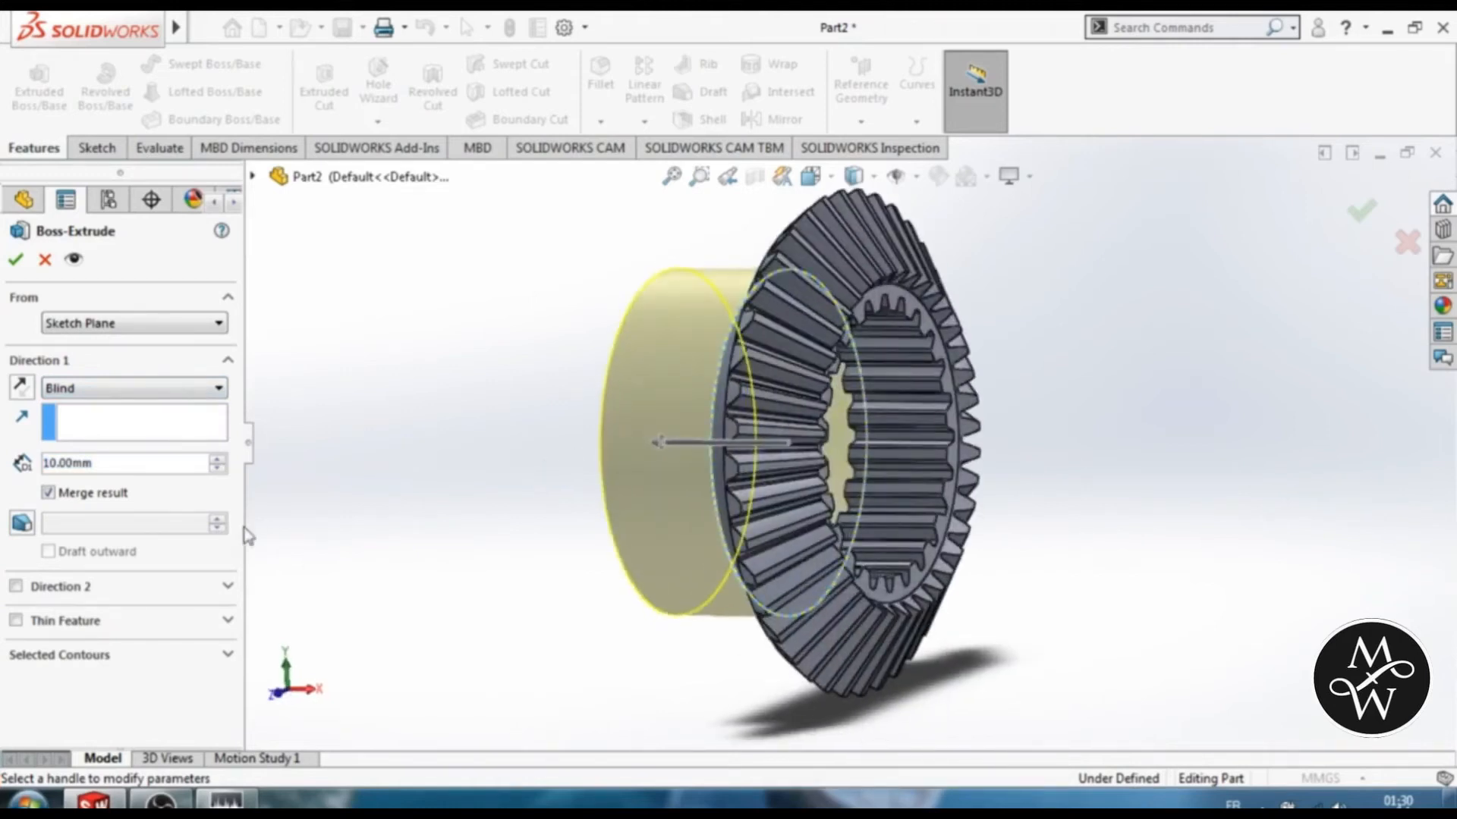
{"action": "left_click", "coordinate": [16, 587]}
{"action": "left_click", "coordinate": [123, 612]}
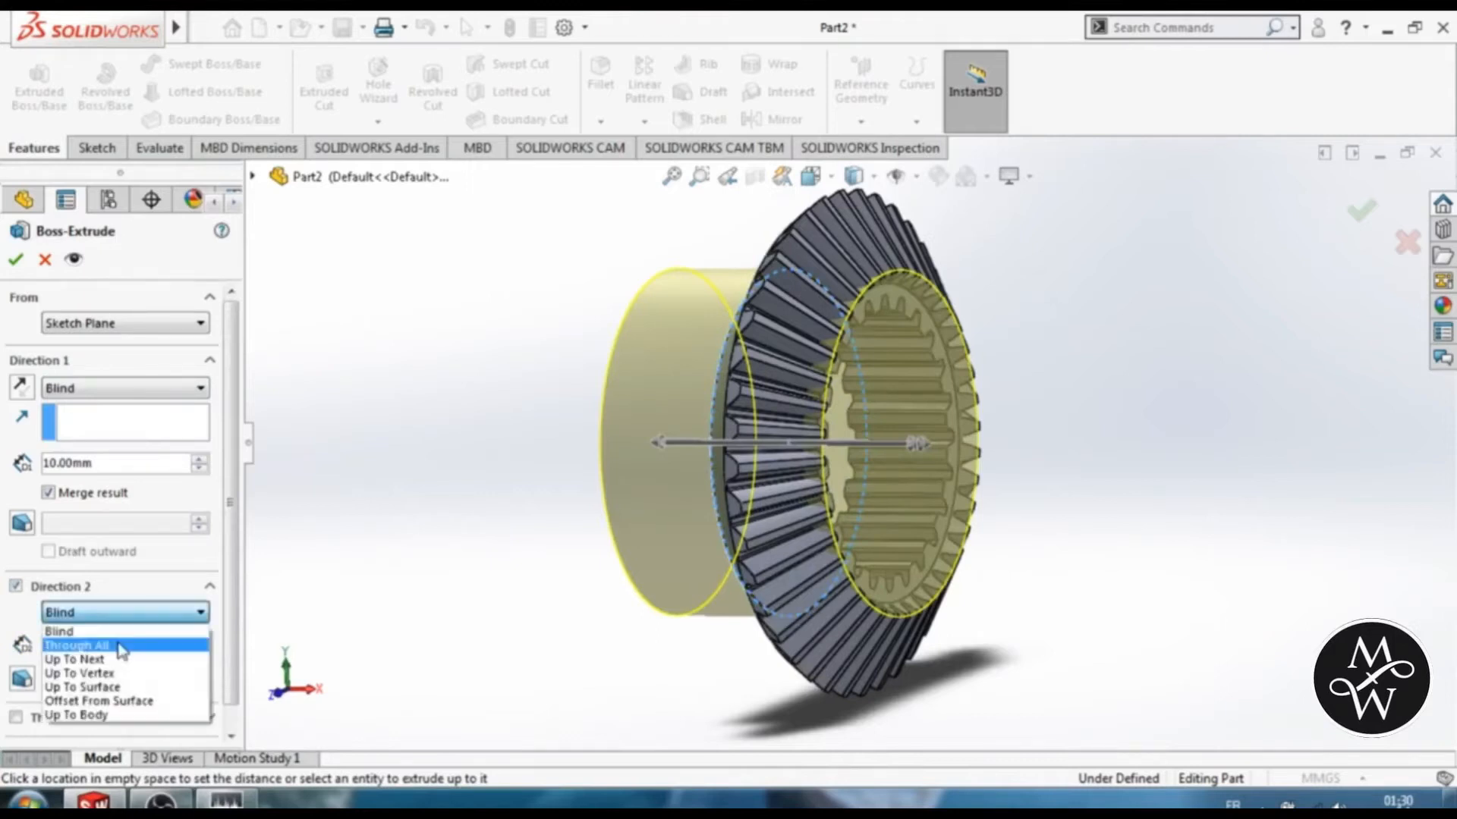
{"action": "left_click", "coordinate": [91, 687]}
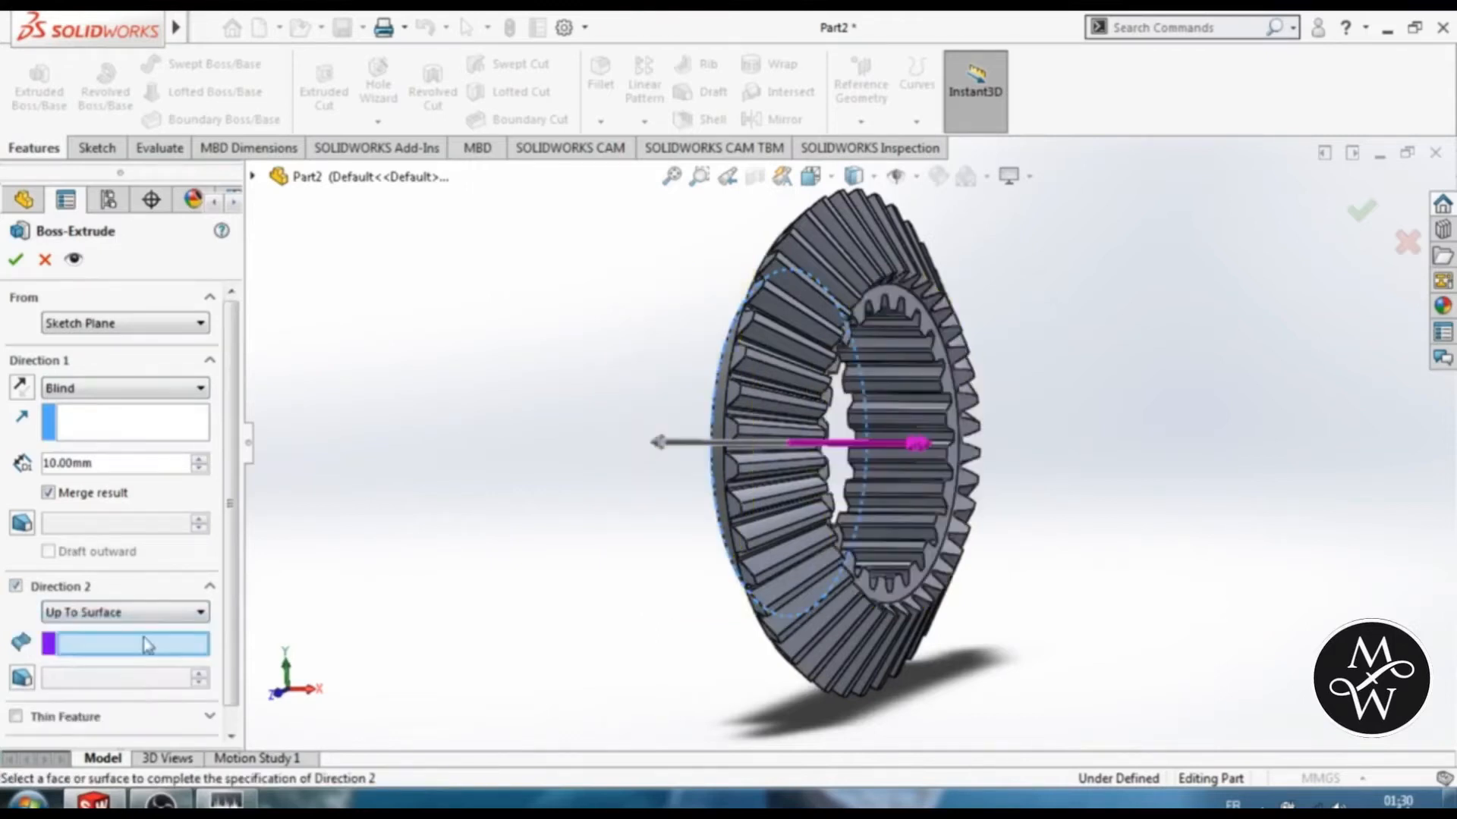
{"action": "middle_click_drag", "start_coordinate": [347, 620], "coordinate": [292, 606]}
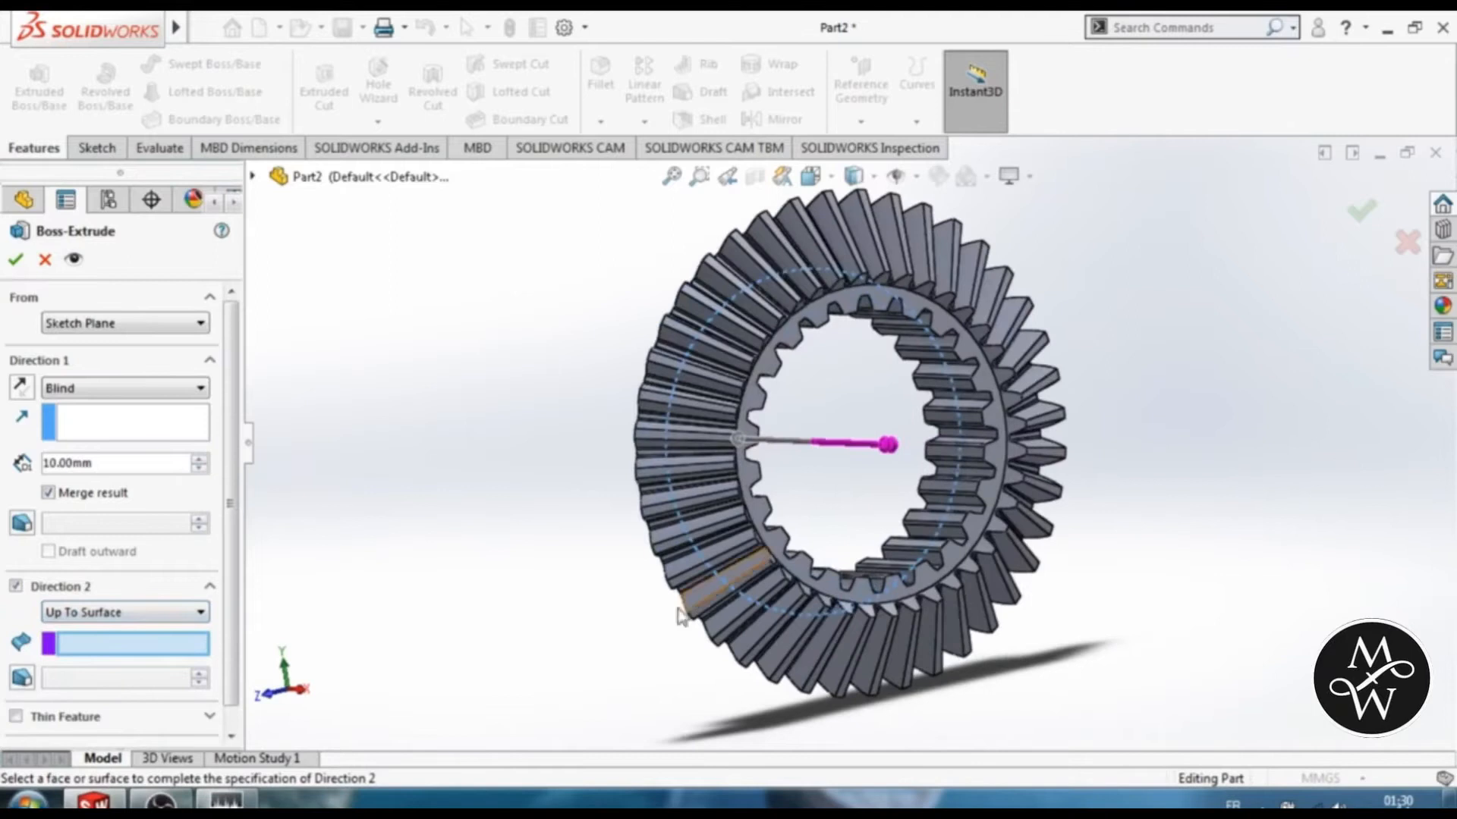
{"action": "left_click", "coordinate": [771, 369]}
{"action": "middle_click_drag", "start_coordinate": [361, 459], "coordinate": [461, 472]}
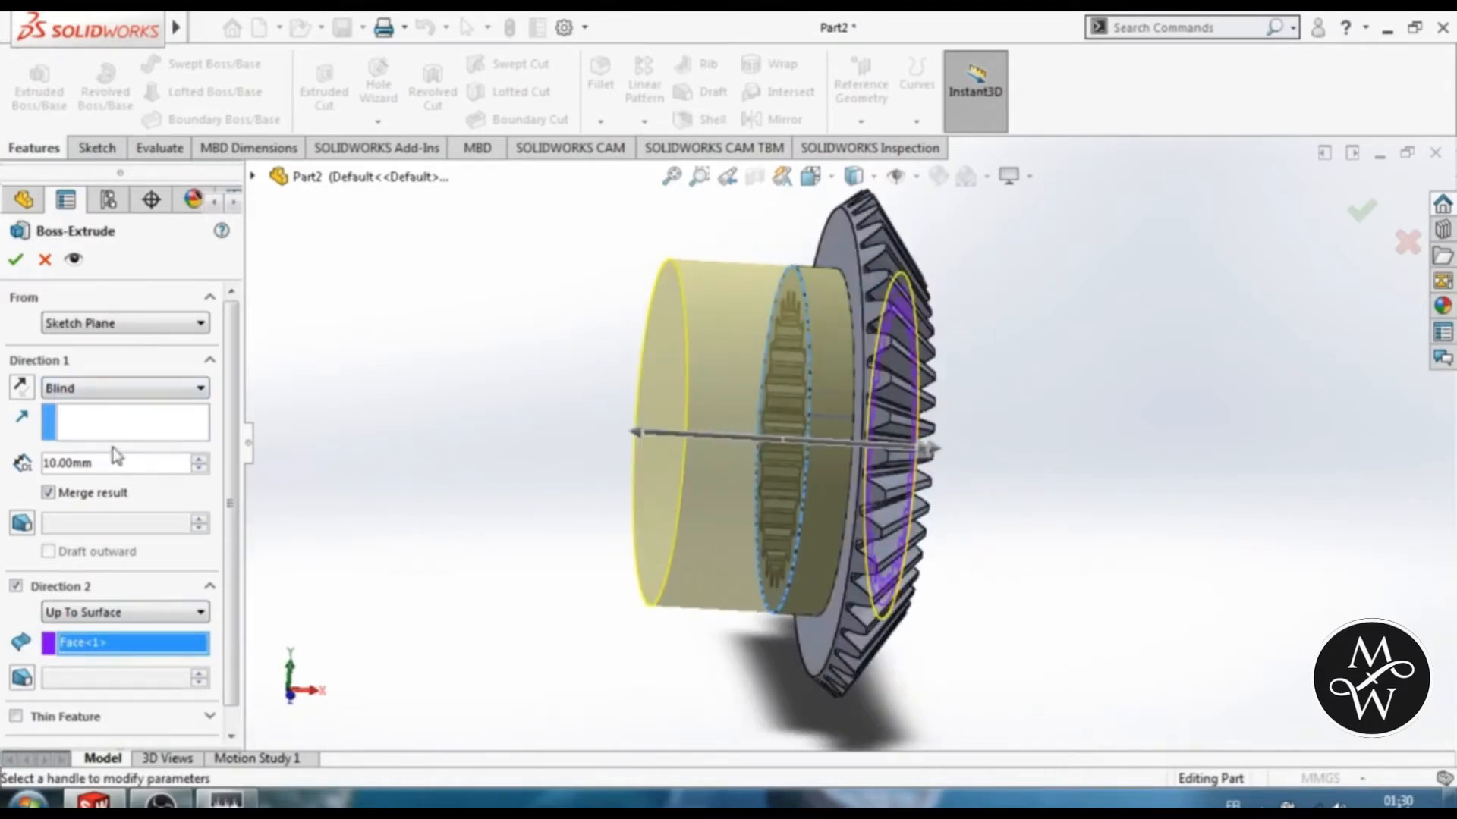
{"action": "left_click", "coordinate": [50, 460]}
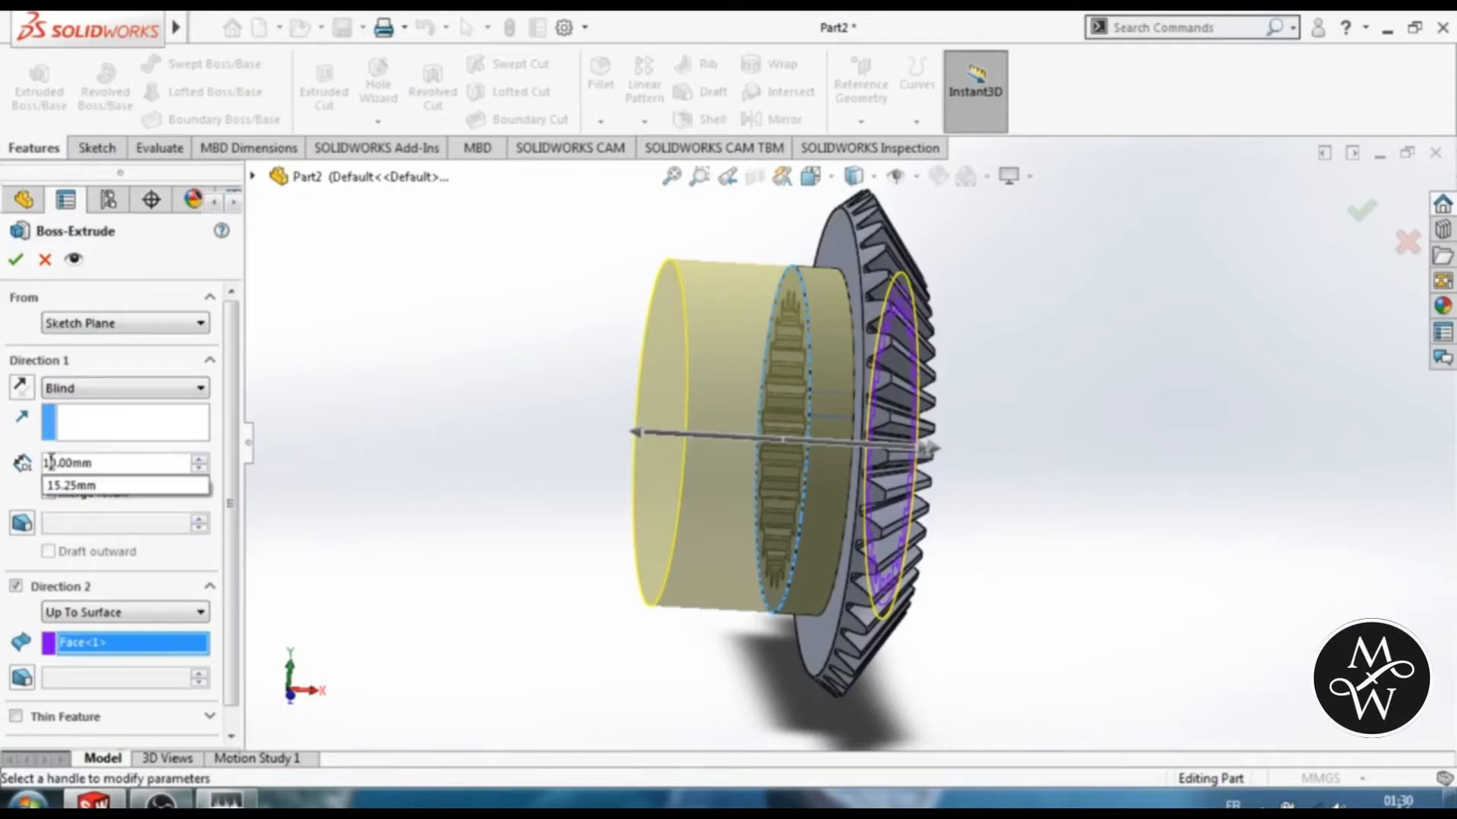
{"action": "type", "text": "2"}
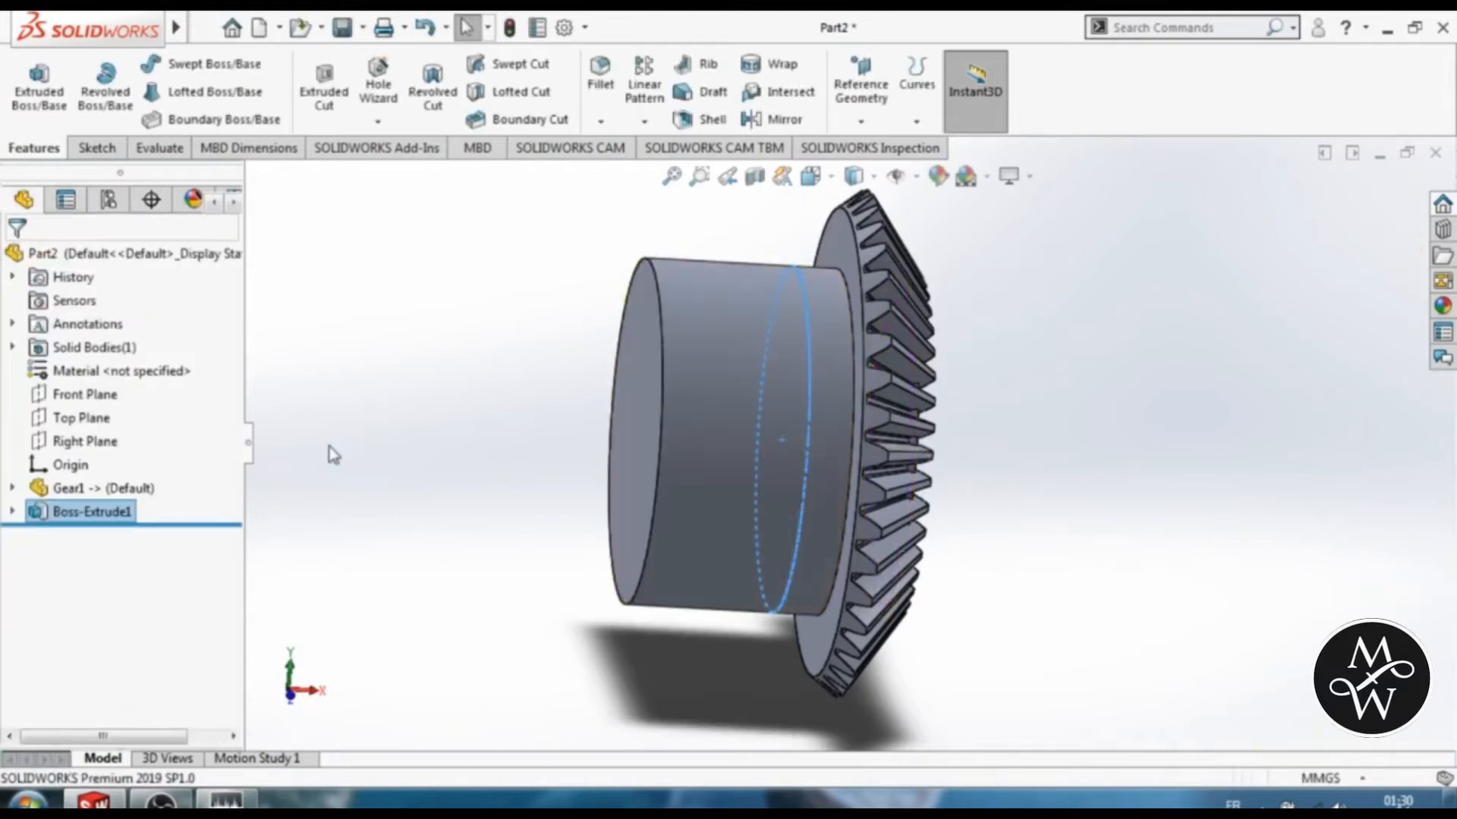
Step: Start a sketch on the flat circular end face of the extruded hub
{"action": "middle_click_drag", "start_coordinate": [1034, 425], "coordinate": [982, 595]}
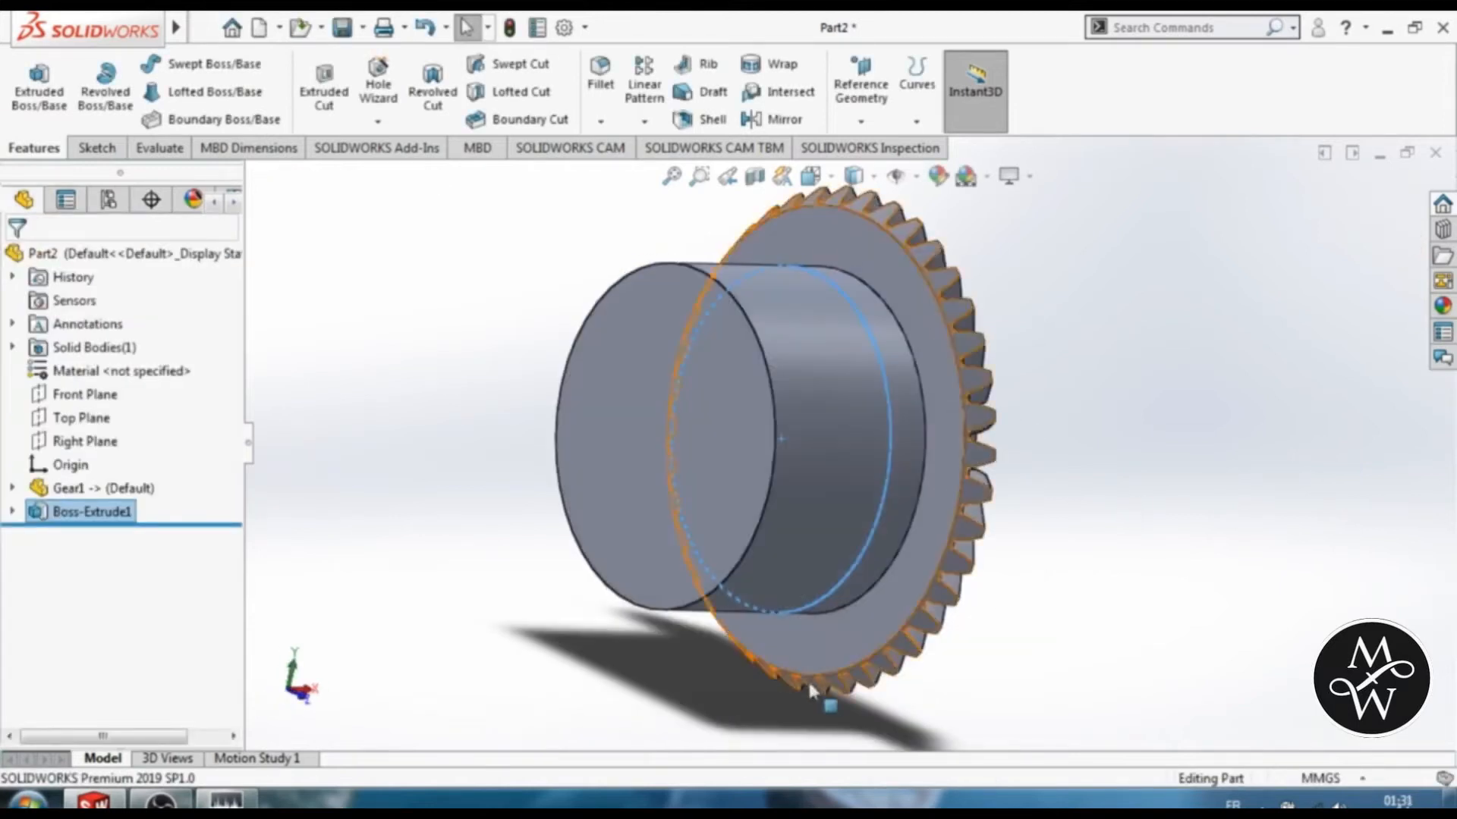
{"action": "left_click", "coordinate": [618, 368]}
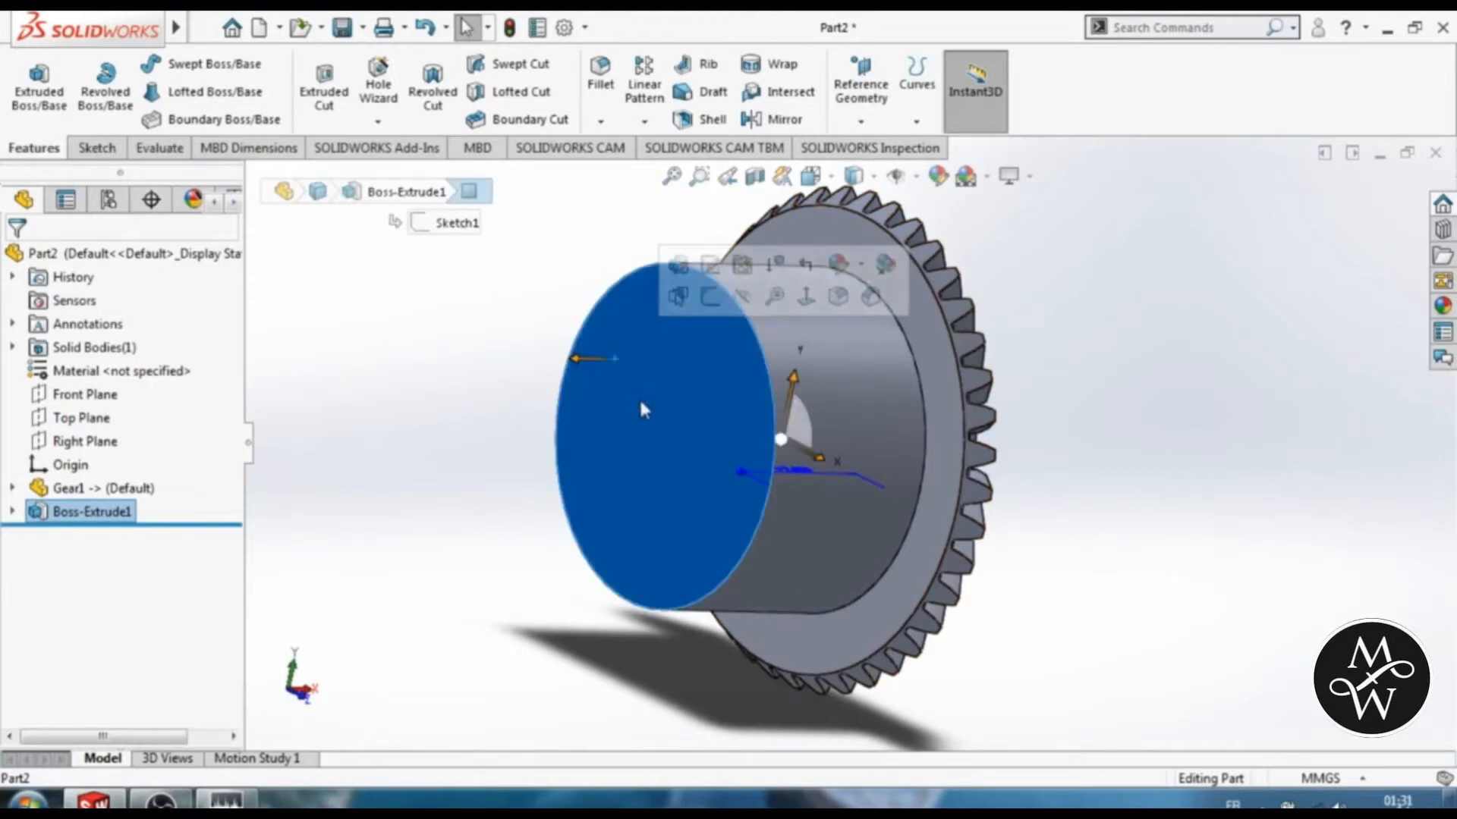
{"action": "left_click", "coordinate": [94, 147]}
{"action": "left_click", "coordinate": [29, 84]}
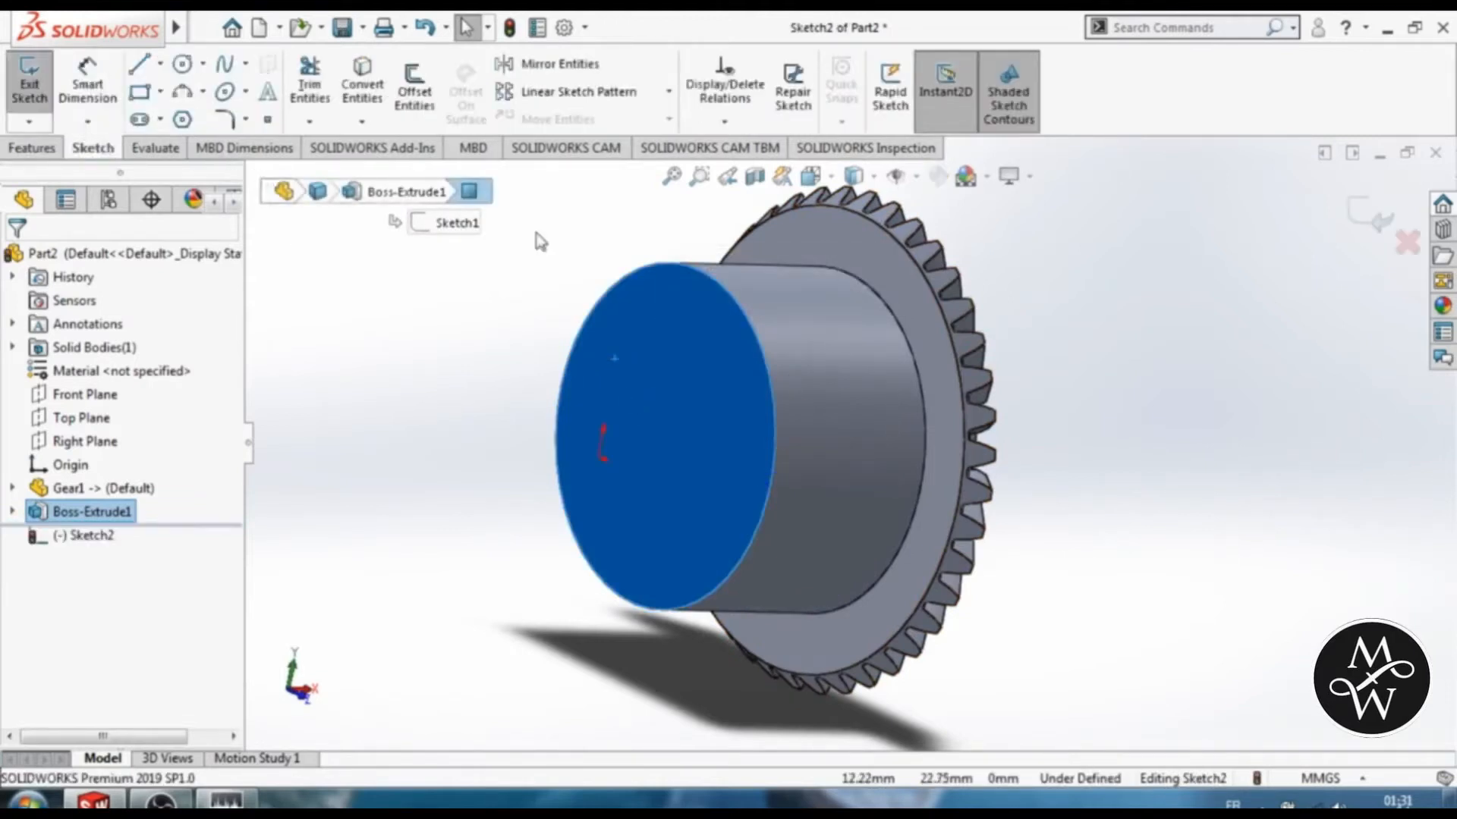
{"action": "left_click", "coordinate": [810, 176]}
{"action": "left_click", "coordinate": [841, 267]}
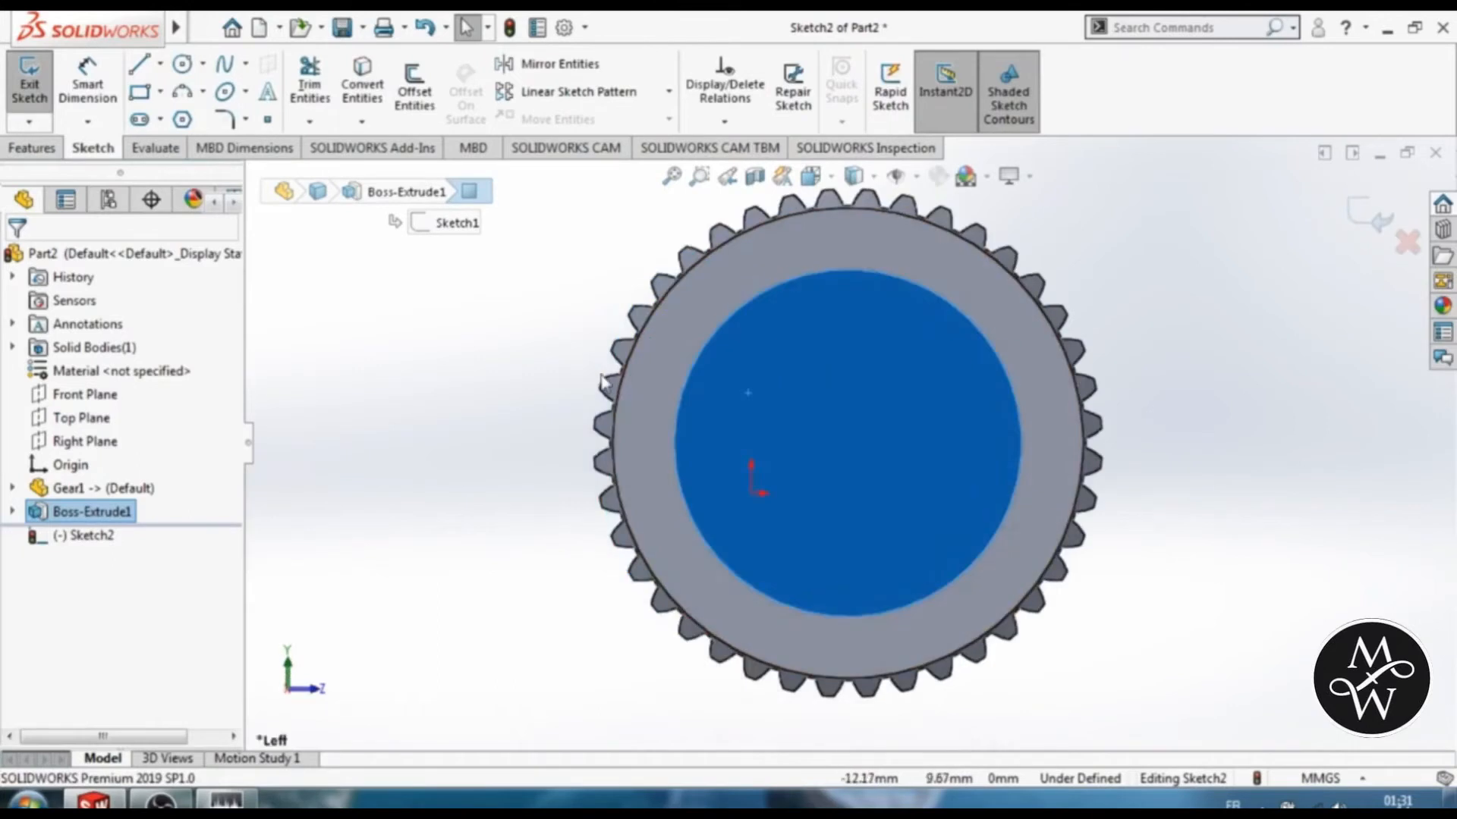
Step: Sketch a circle concentric with the hub's end face and set its diameter to 21 mm
{"action": "left_click", "coordinate": [182, 64]}
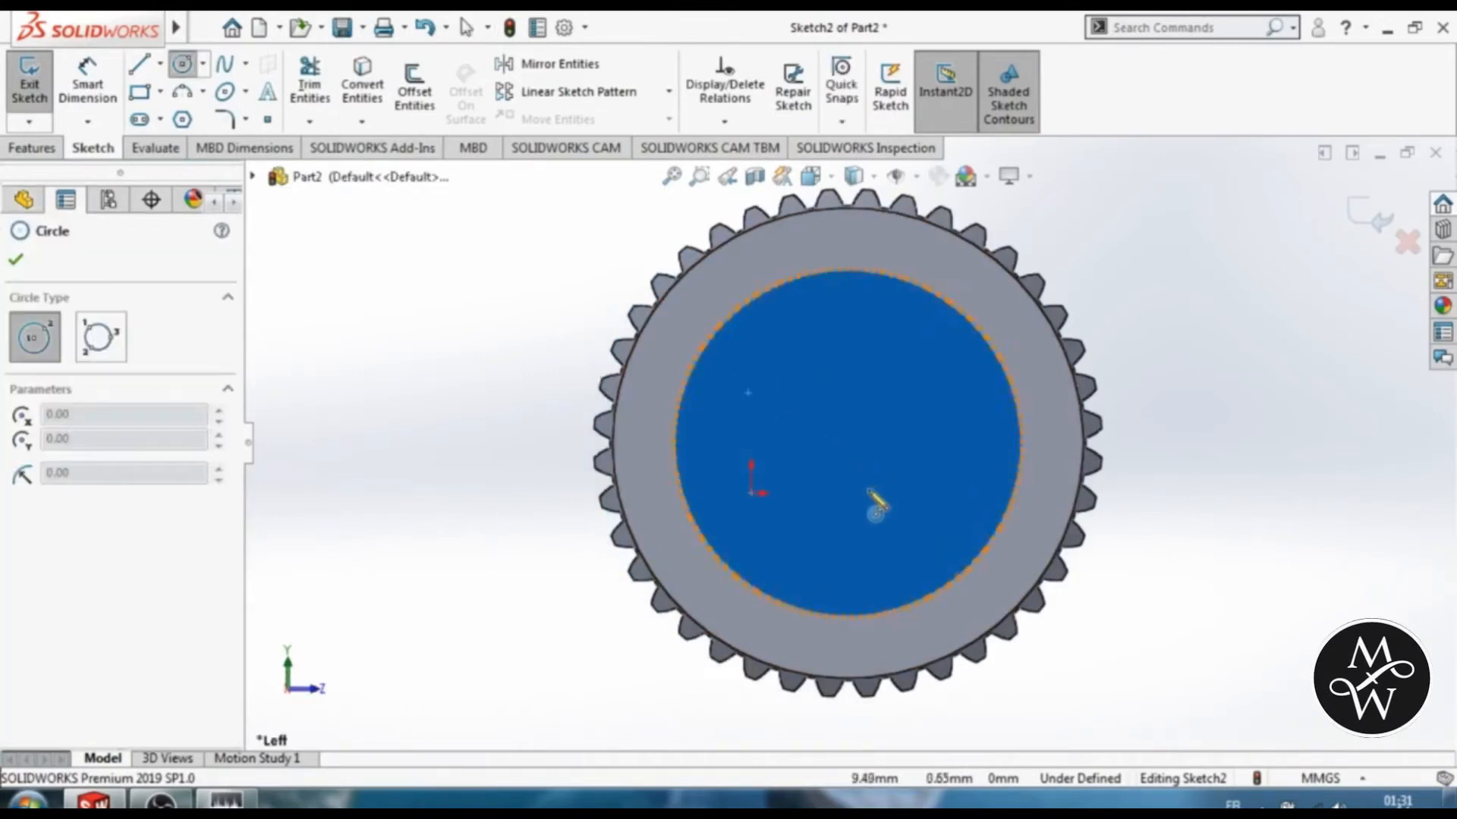
{"action": "left_click", "coordinate": [846, 443]}
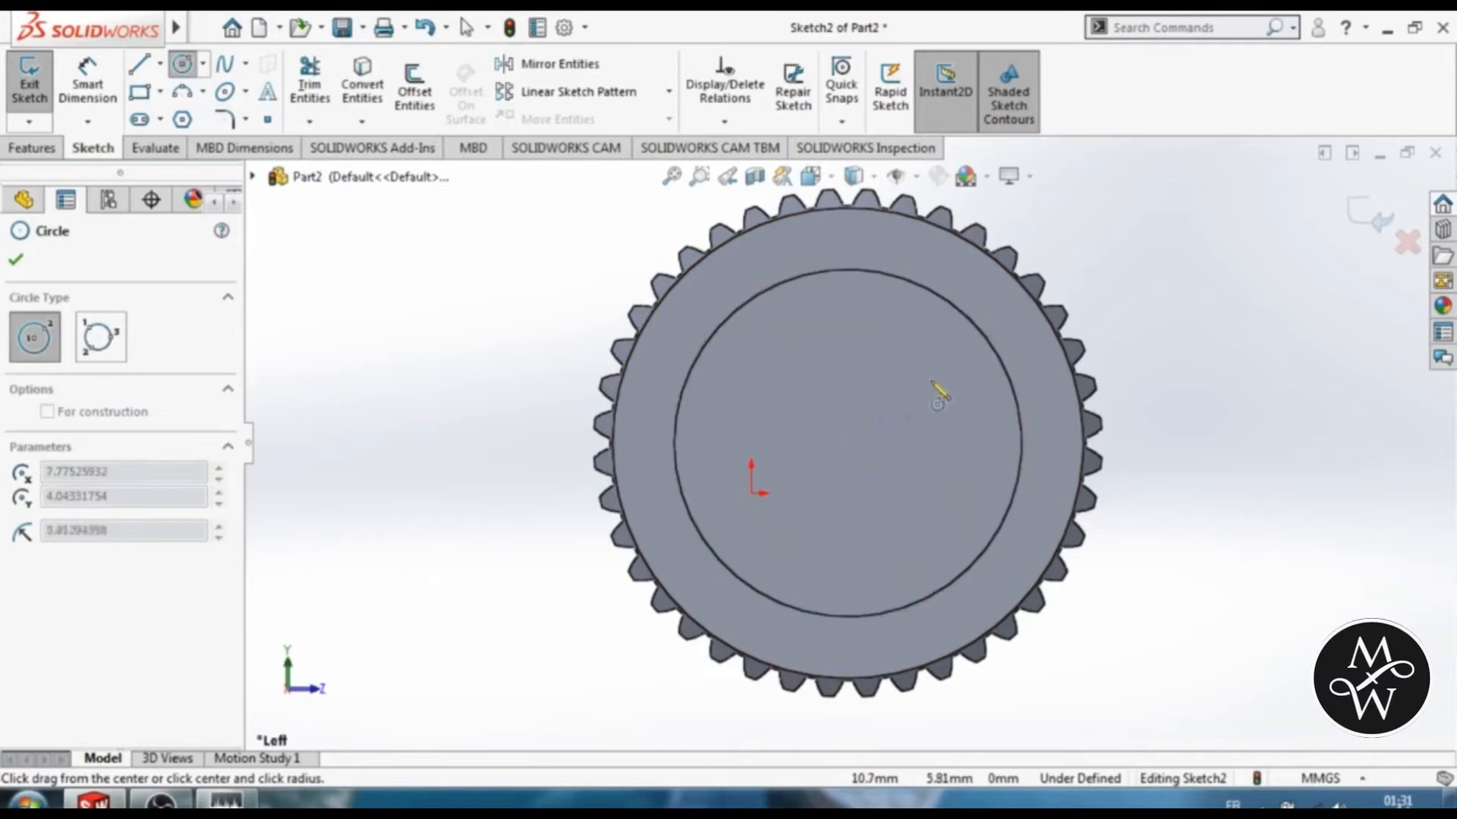
{"action": "left_click", "coordinate": [941, 391]}
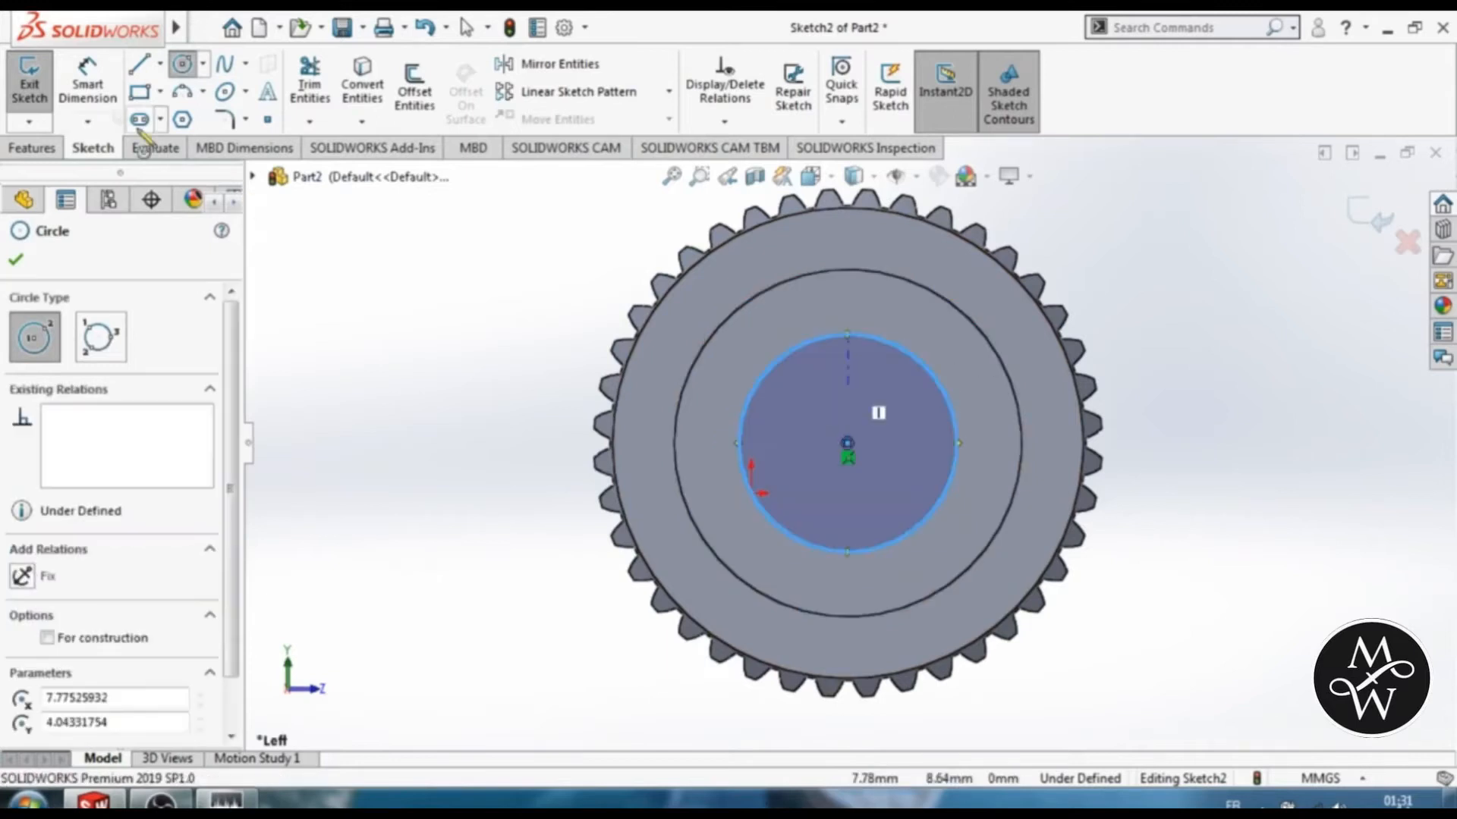
{"action": "key", "text": "Escape"}
{"action": "left_click", "coordinate": [947, 396]}
{"action": "left_click", "coordinate": [1203, 366]}
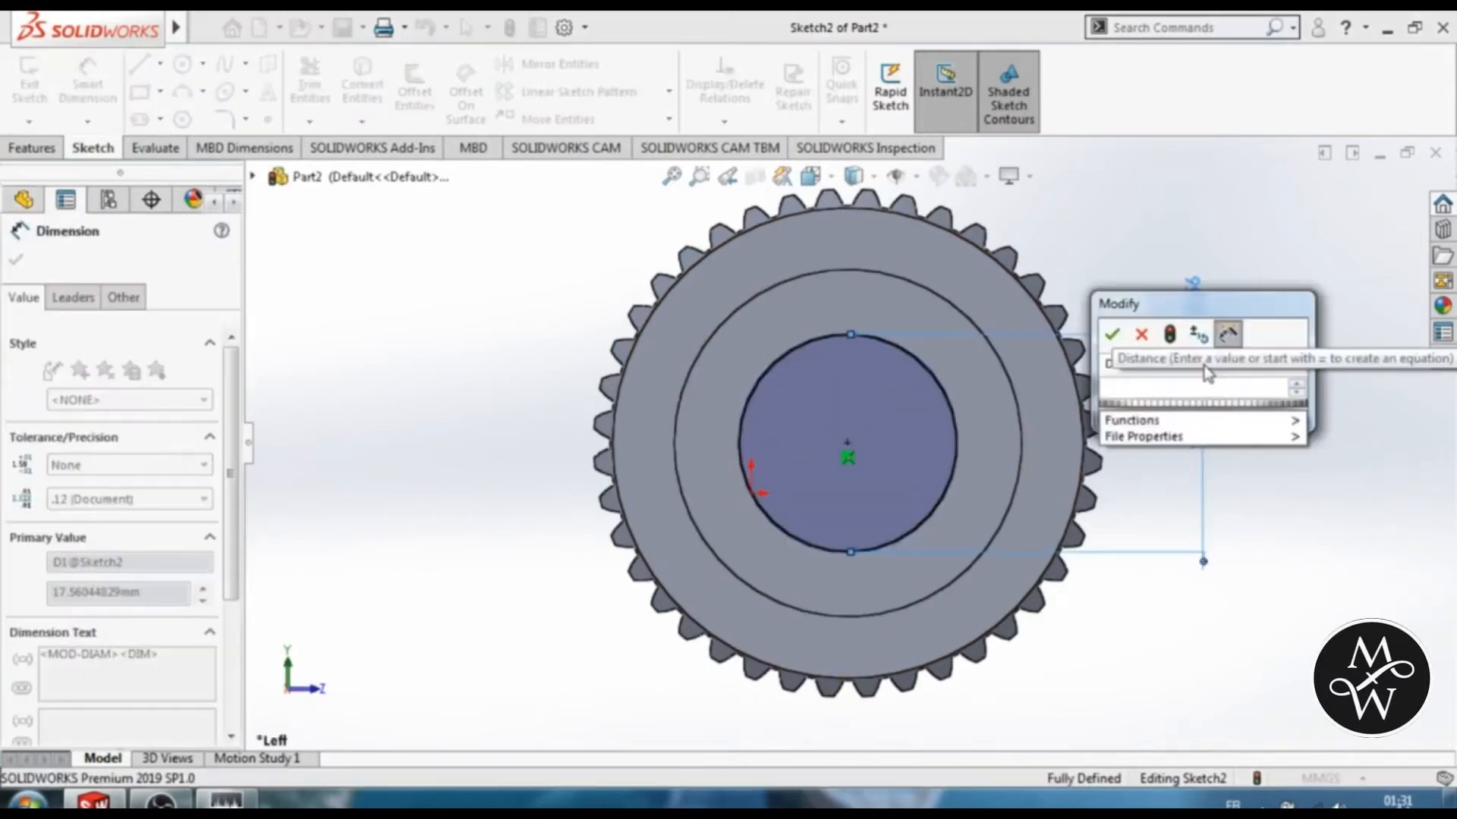
{"action": "type", "text": "21"}
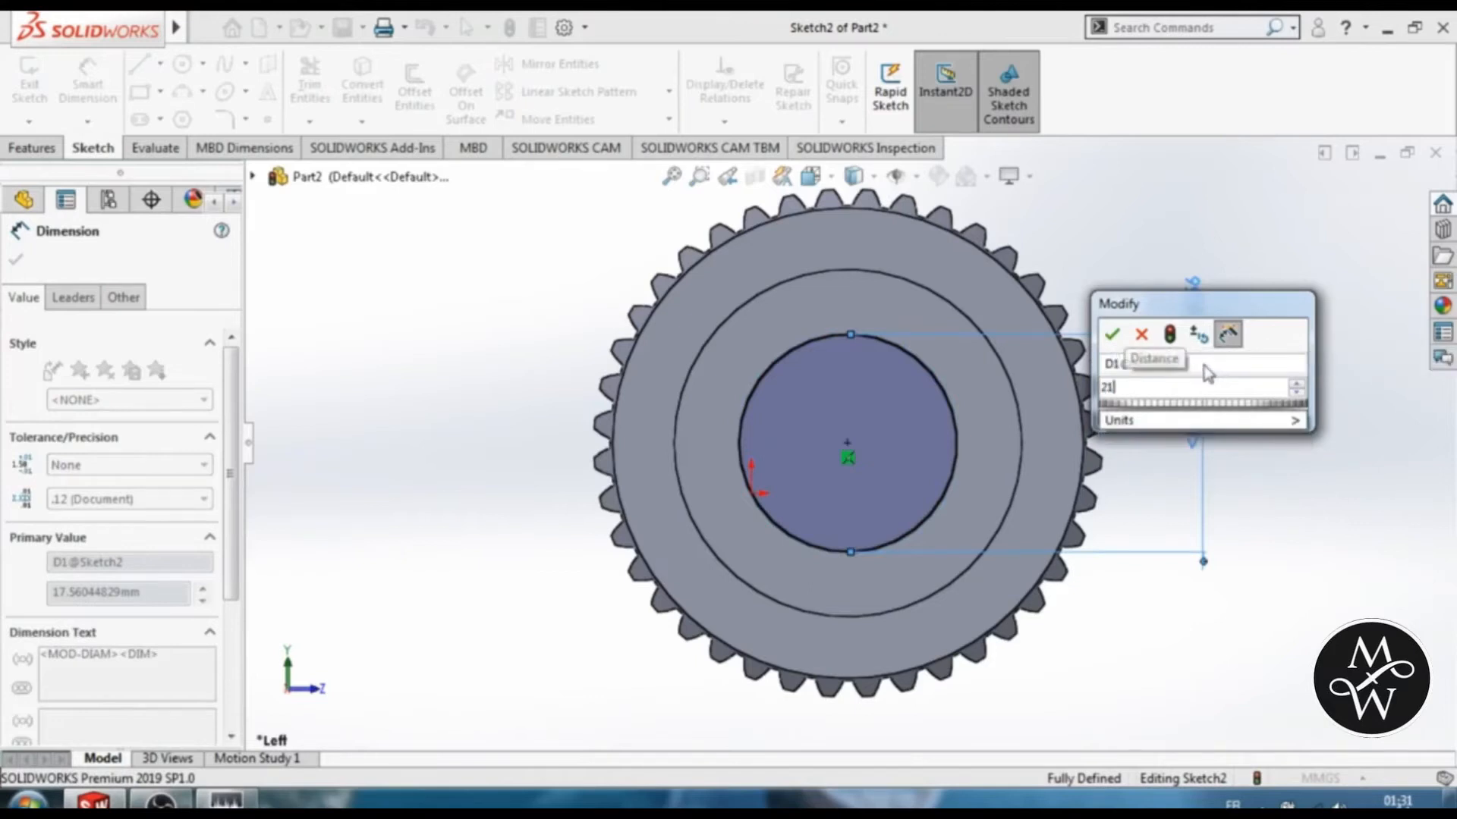
{"action": "key", "text": "Return"}
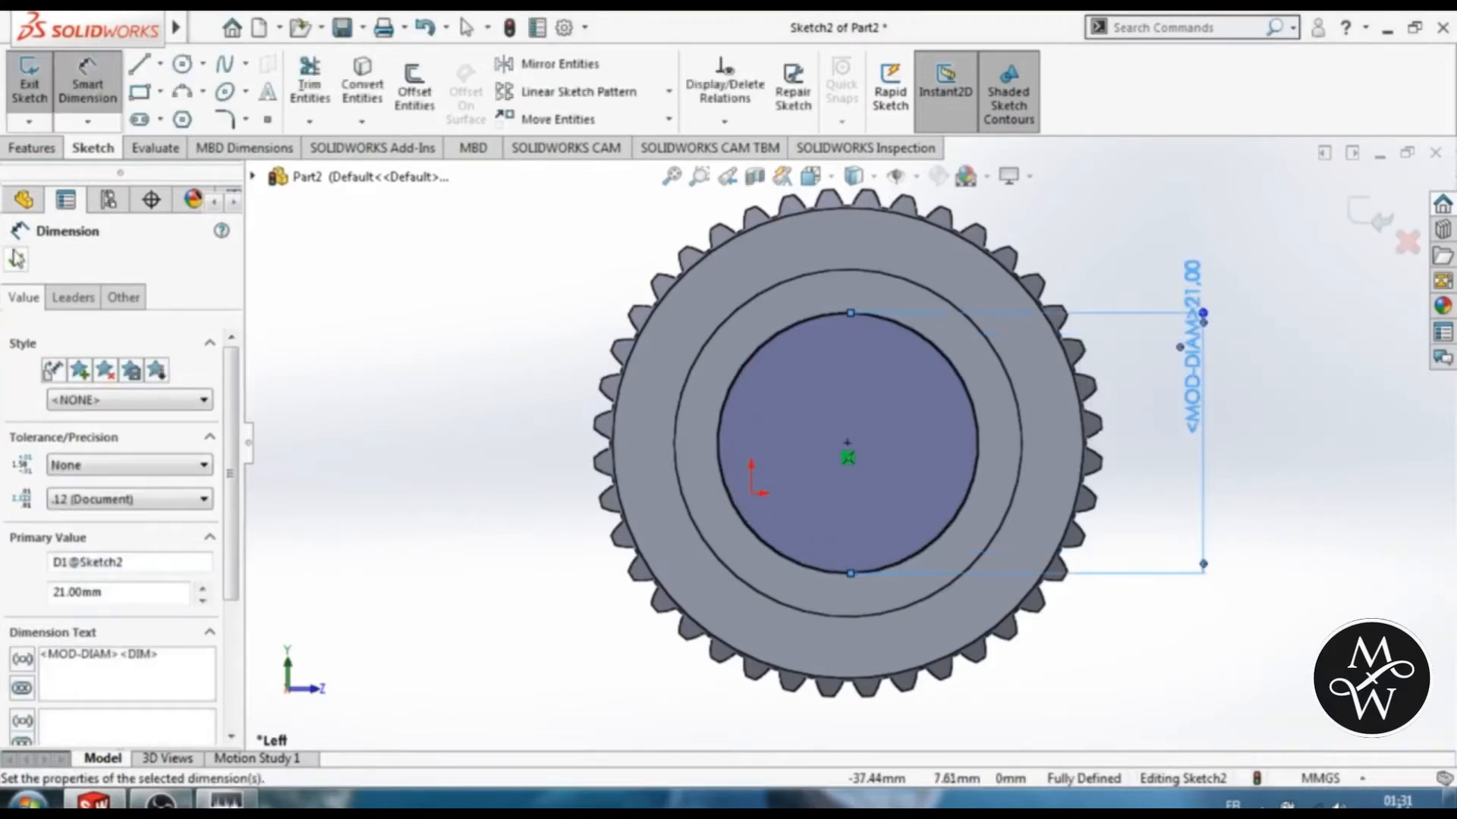
{"action": "left_click", "coordinate": [16, 259]}
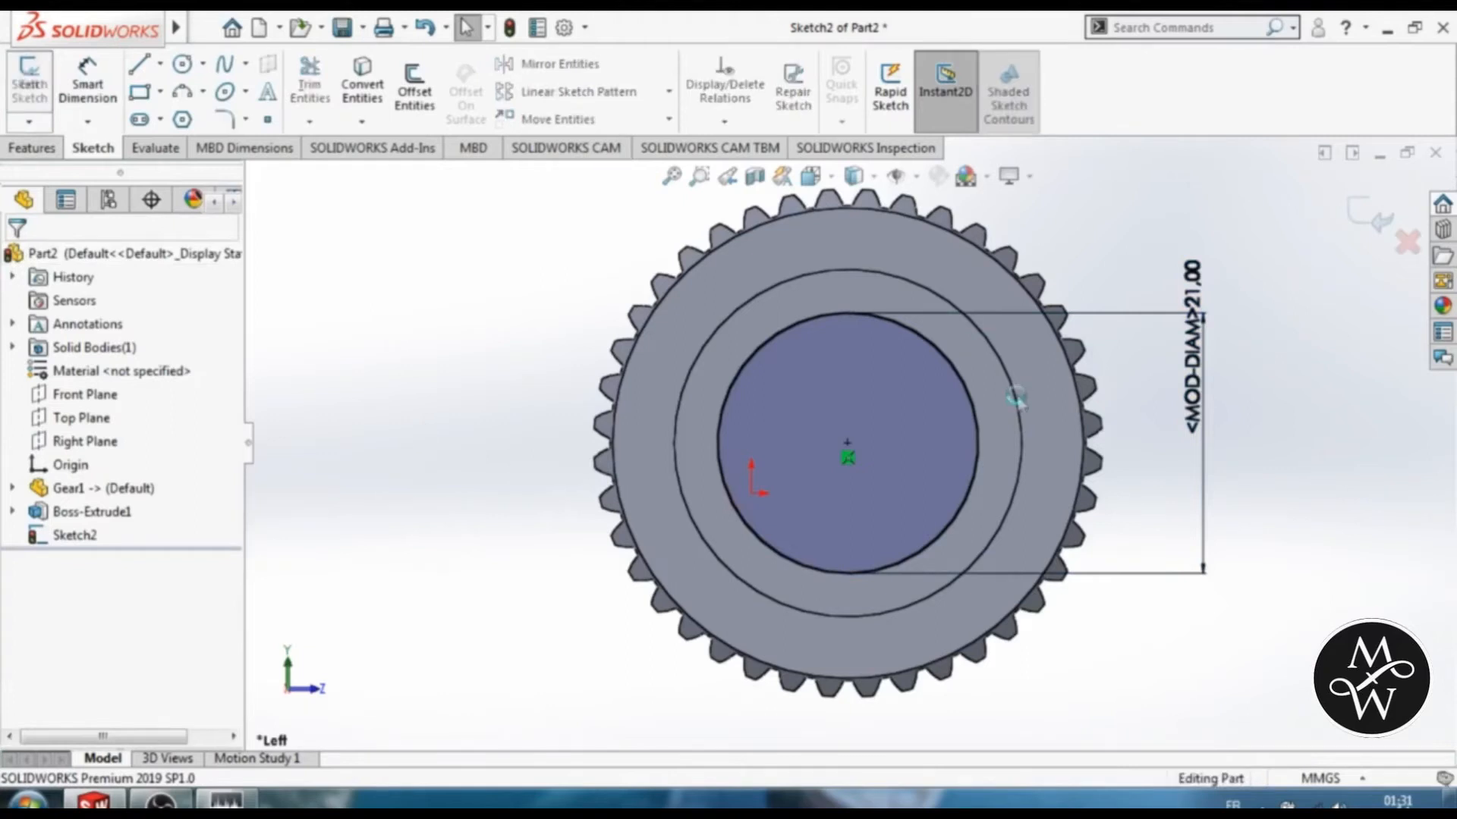
Step: Extrude the 21 mm circle 25 mm outward from the hub as a Blind, merged boss
{"action": "middle_click_drag", "start_coordinate": [1279, 418], "coordinate": [1200, 421]}
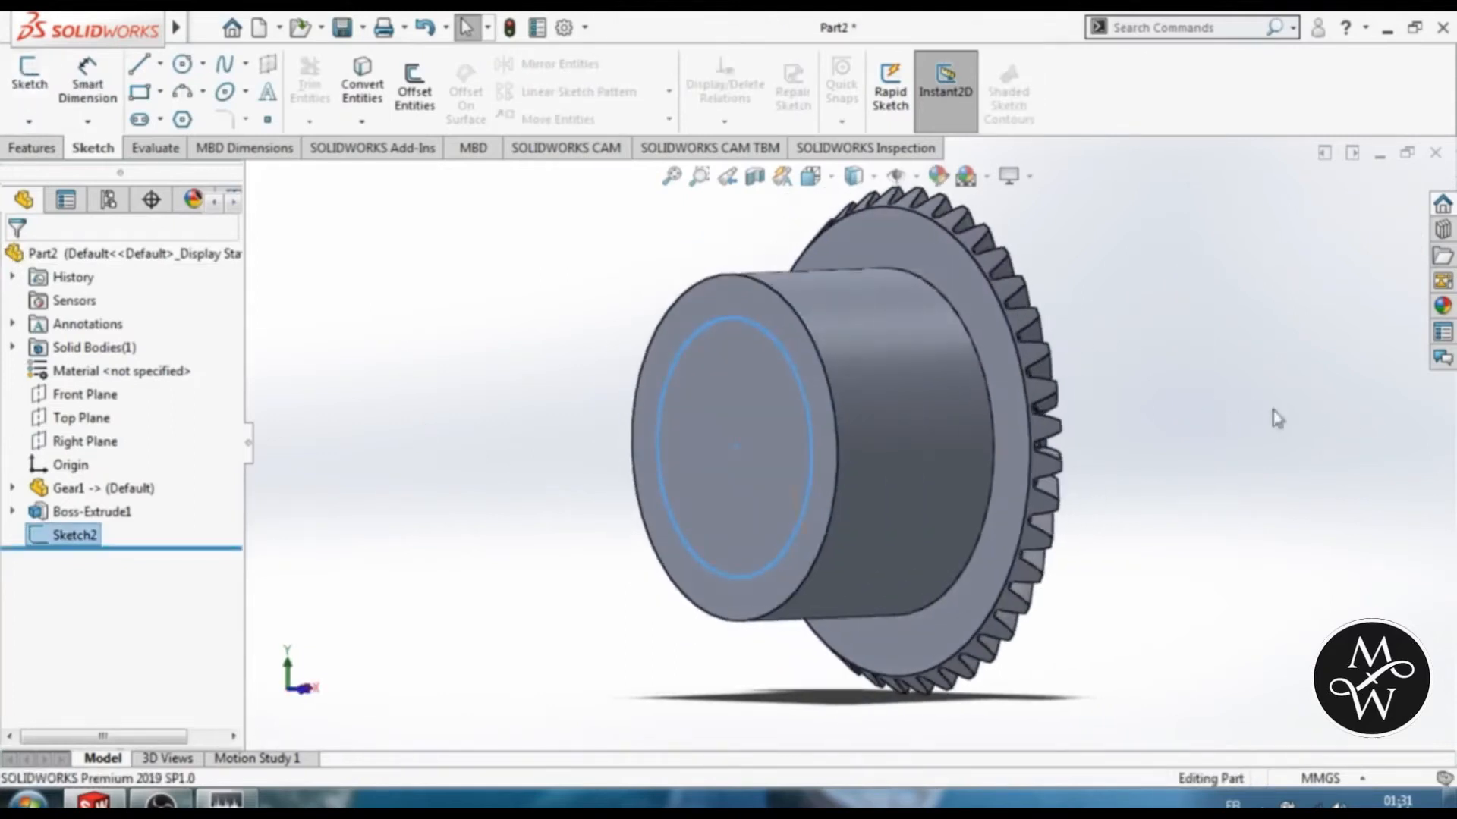
{"action": "left_click", "coordinate": [33, 148]}
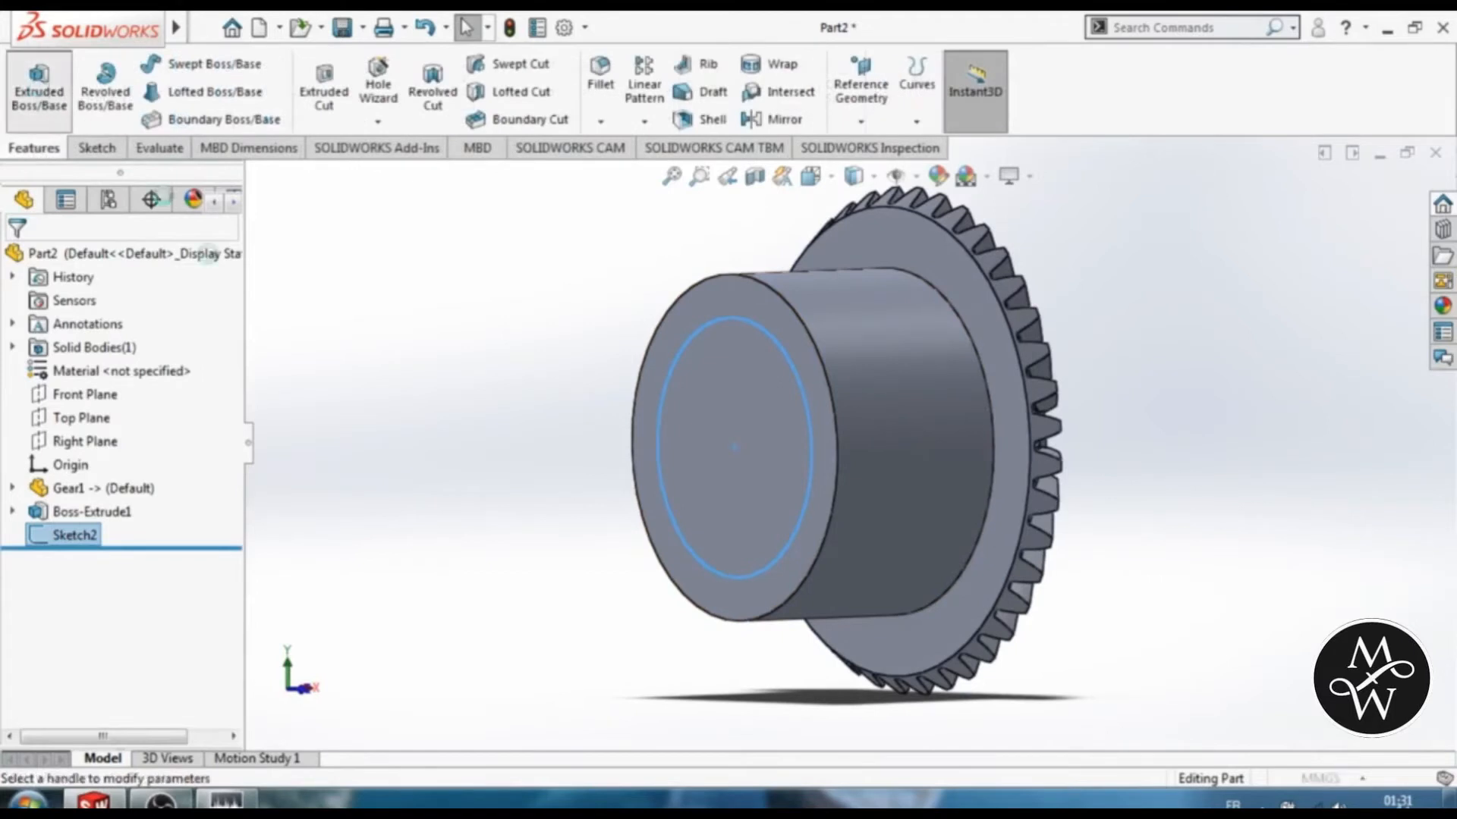
{"action": "left_click", "coordinate": [39, 88]}
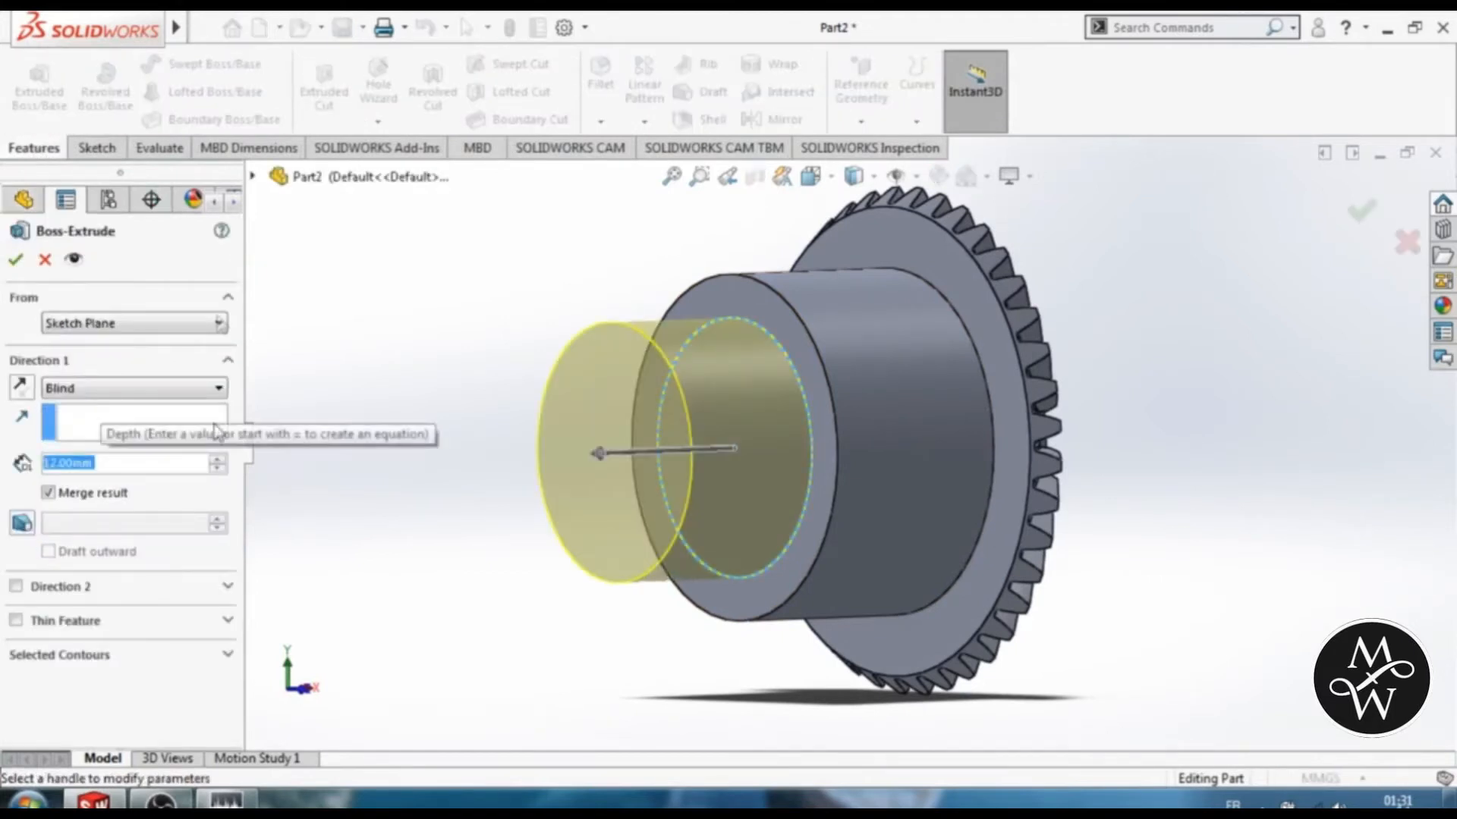
{"action": "type", "text": "25"}
{"action": "key", "text": "Return"}
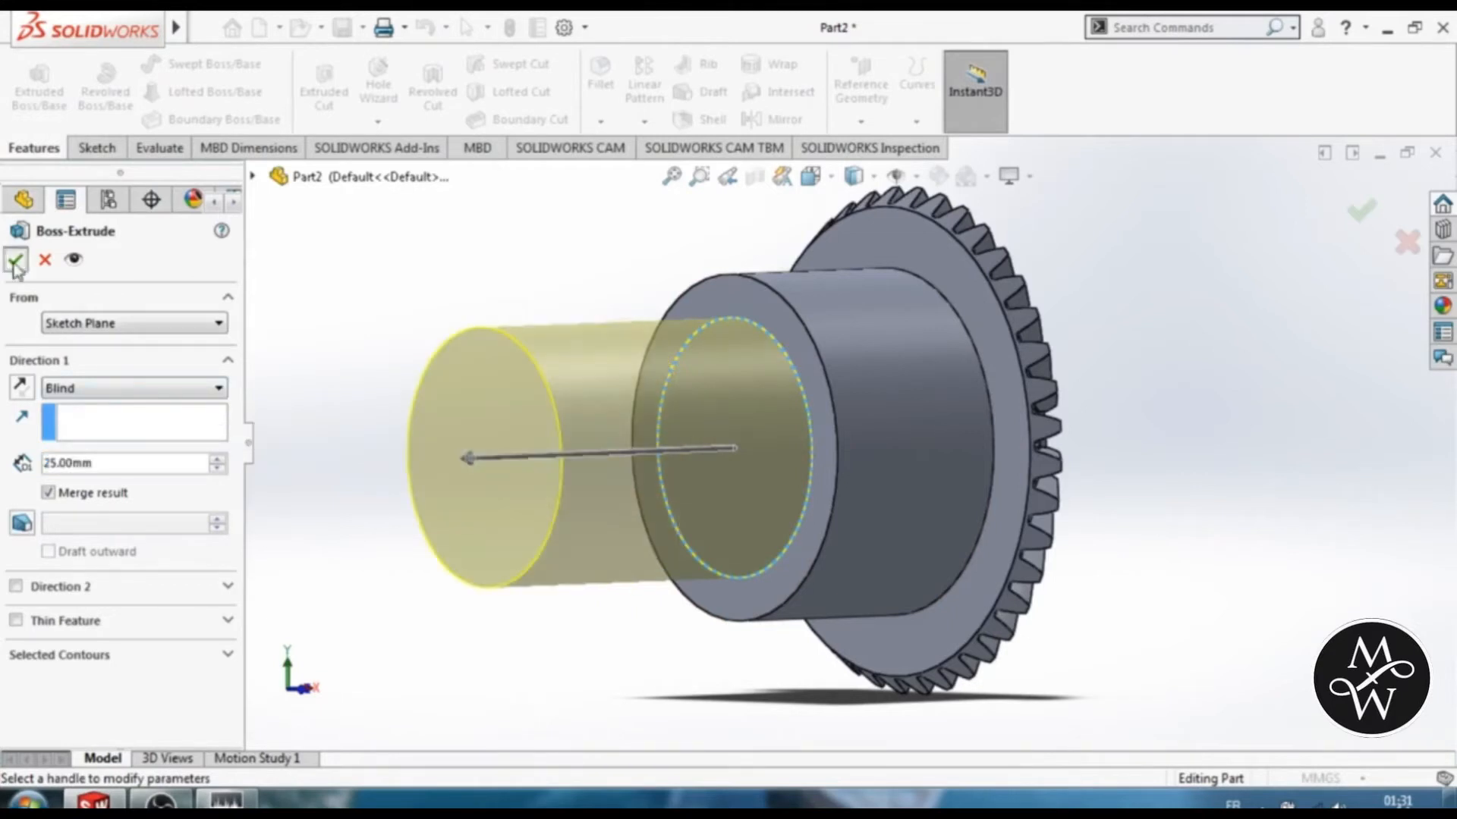
{"action": "left_click", "coordinate": [16, 261]}
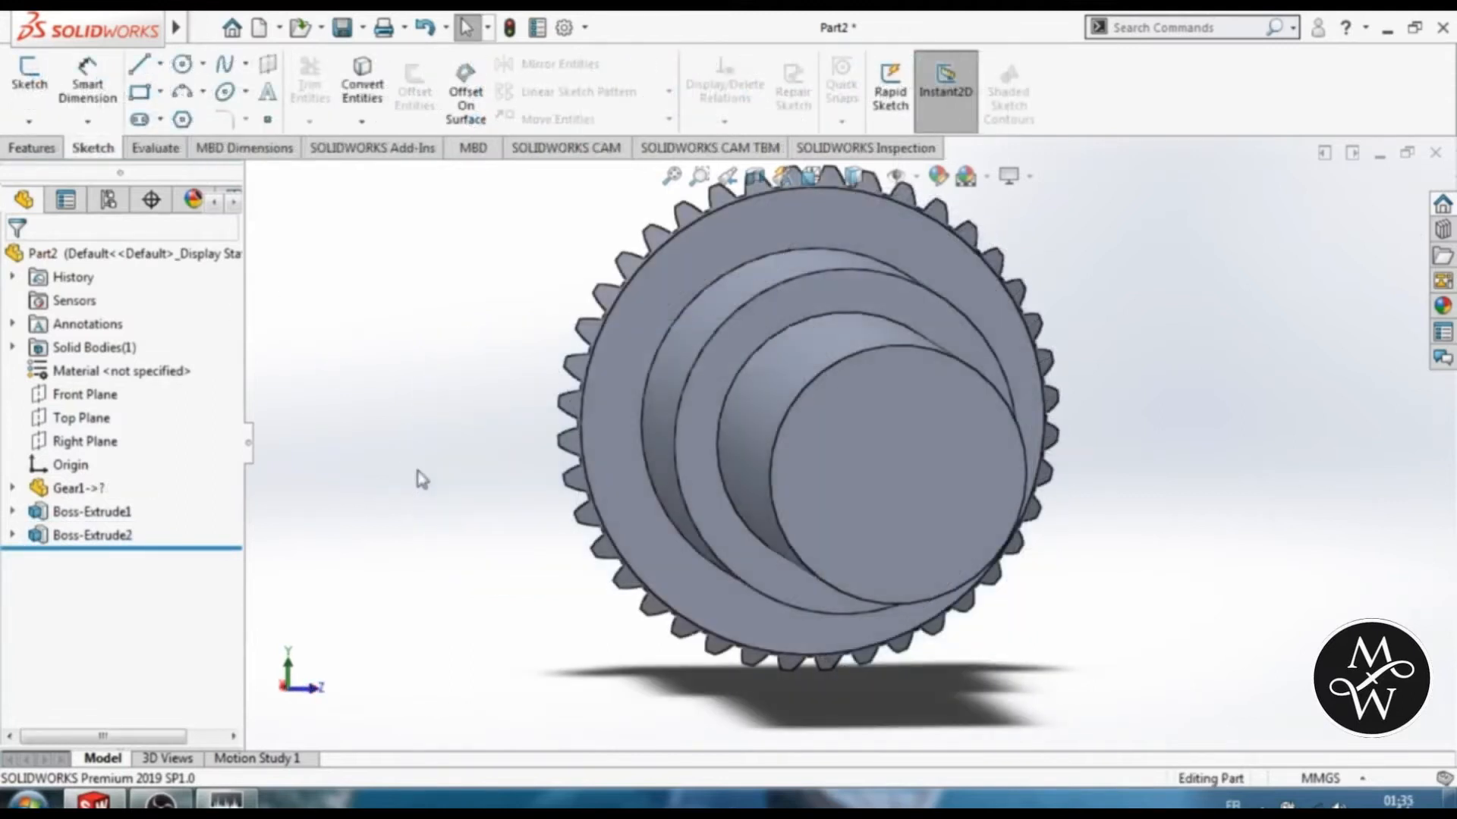
Step: Chamfer the outer end edges of both the 28 mm hub and the 21 mm shaft by 1 mm at 45 degrees
{"action": "left_click", "coordinate": [803, 279]}
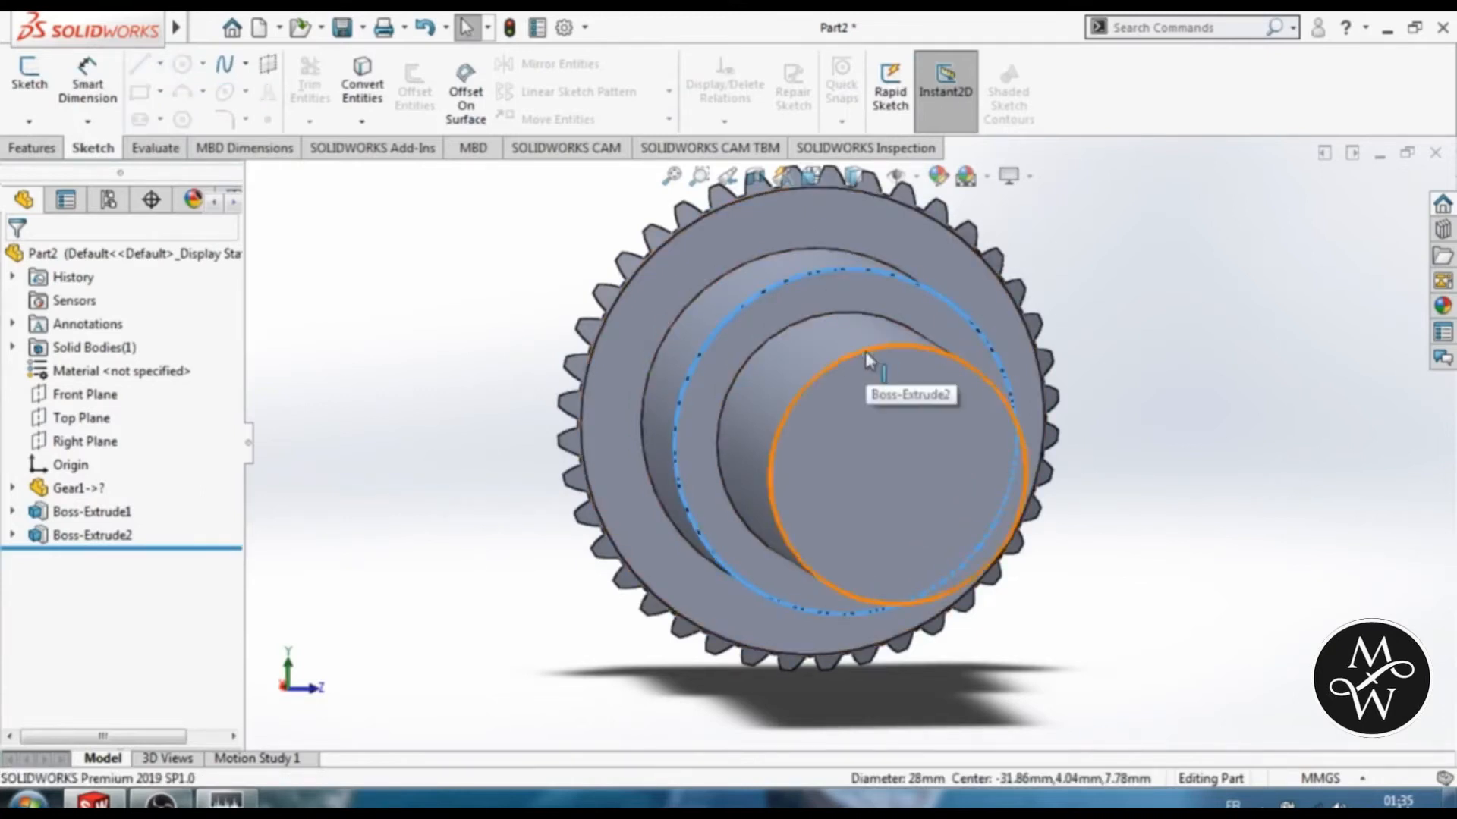
{"action": "left_click", "coordinate": [865, 351], "text": "ctrl"}
{"action": "left_click", "coordinate": [34, 149]}
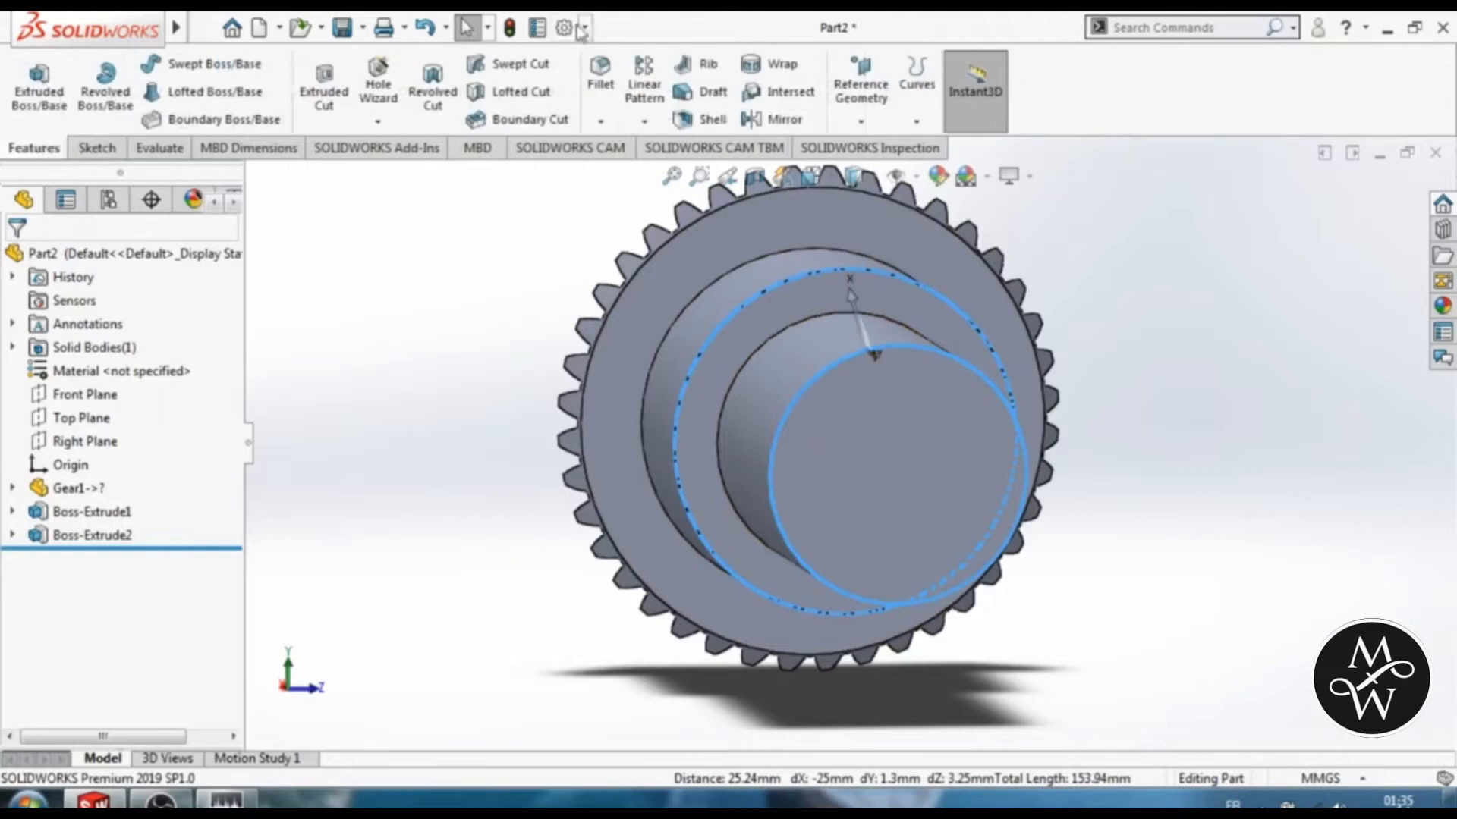
{"action": "left_click", "coordinate": [600, 122]}
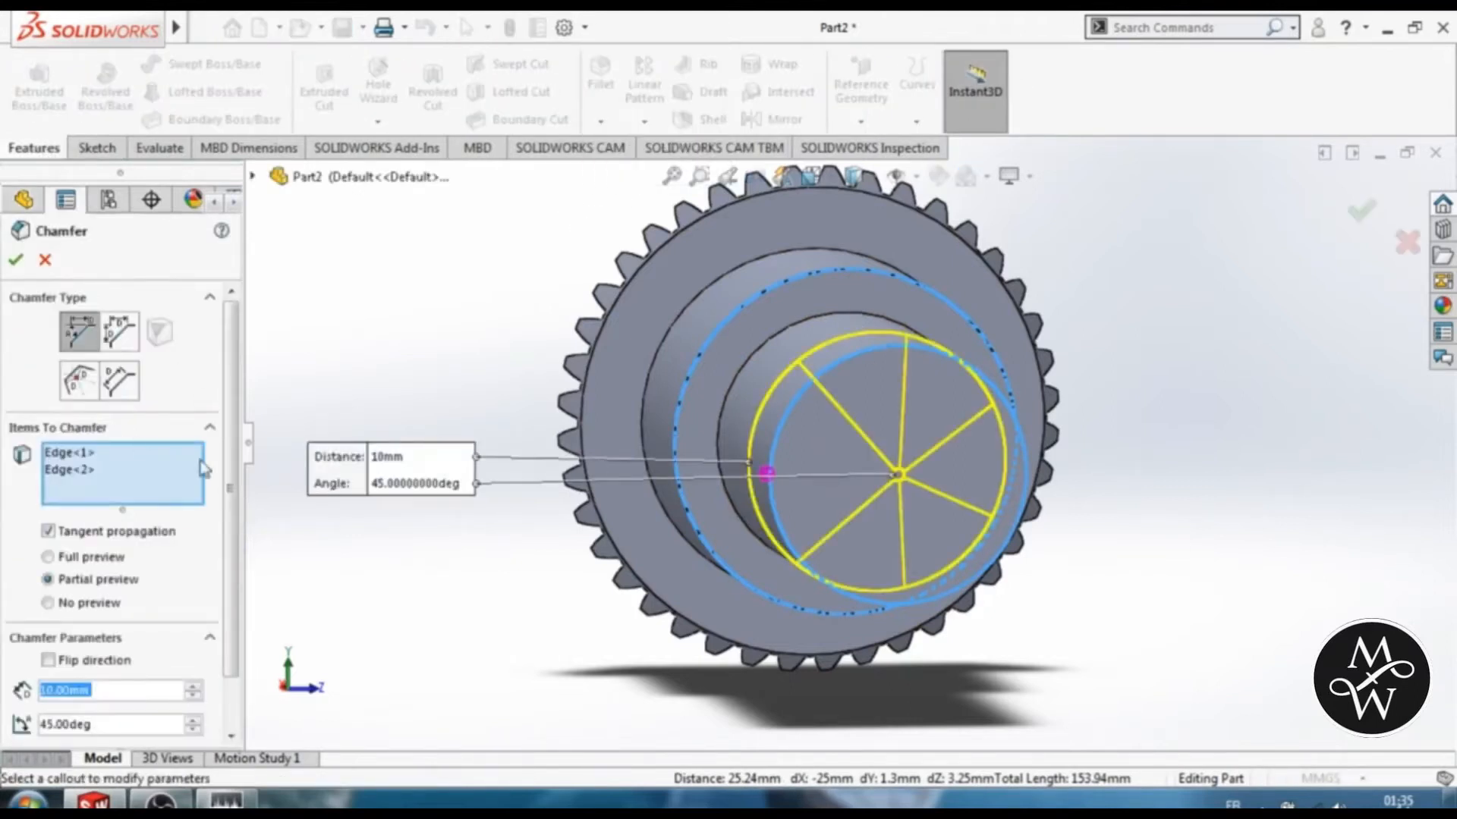
{"action": "scroll", "coordinate": [232, 466], "scroll_direction": "down", "scroll_amount": 2}
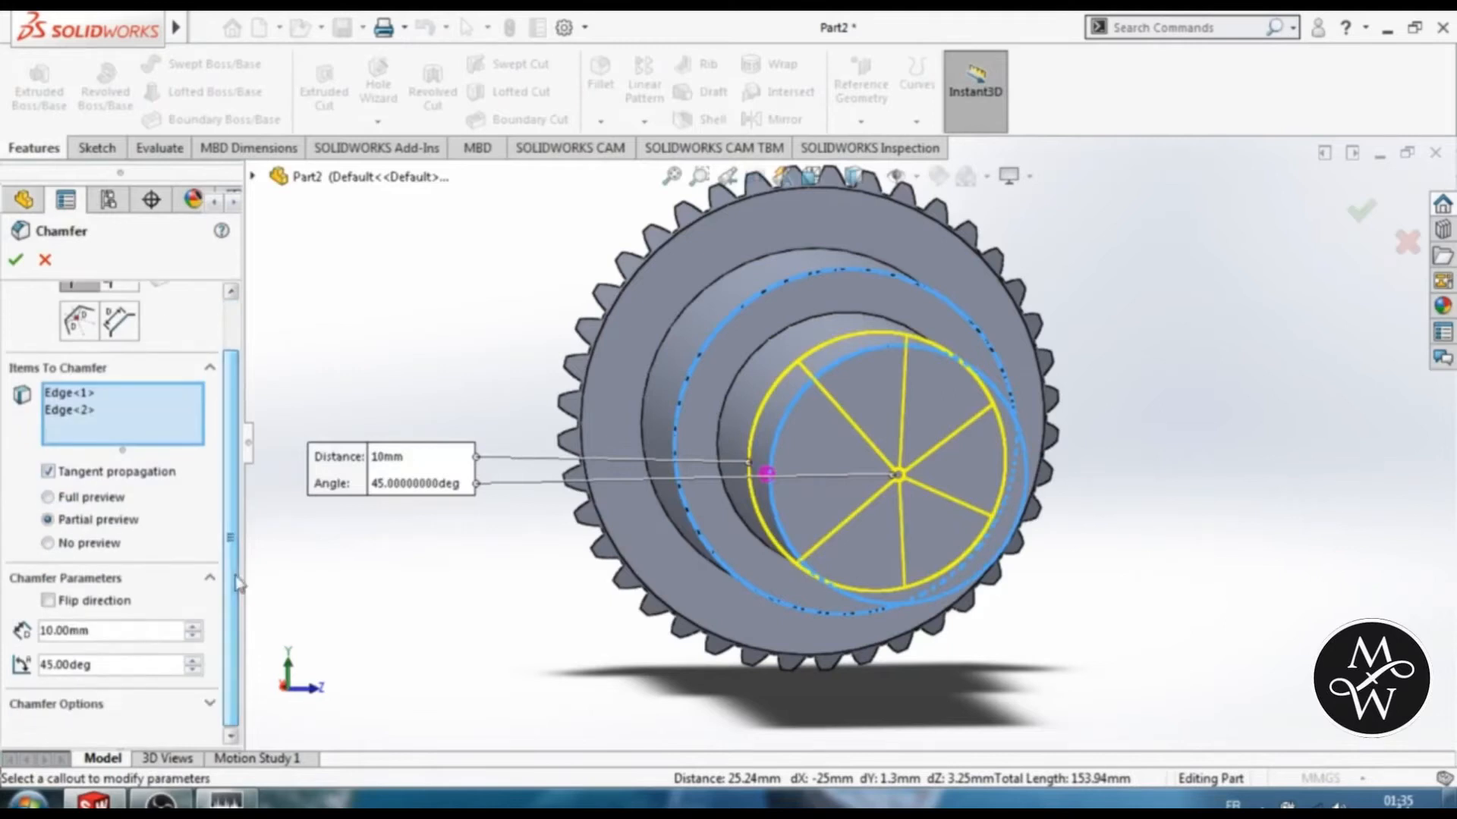
{"action": "left_click", "coordinate": [51, 631]}
{"action": "key", "text": "BackSpace"}
{"action": "key", "text": "Return"}
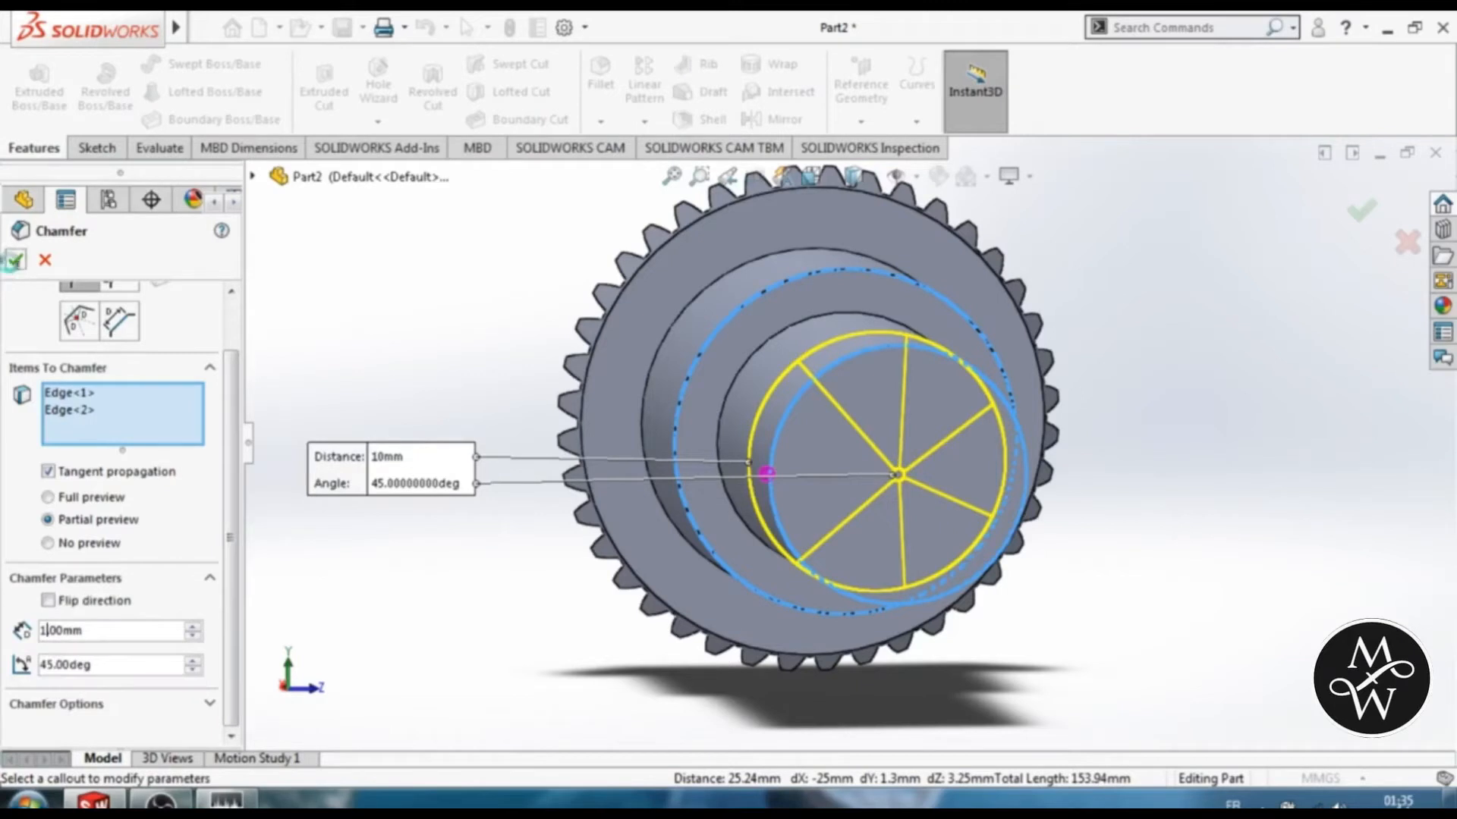
{"action": "left_click", "coordinate": [15, 261]}
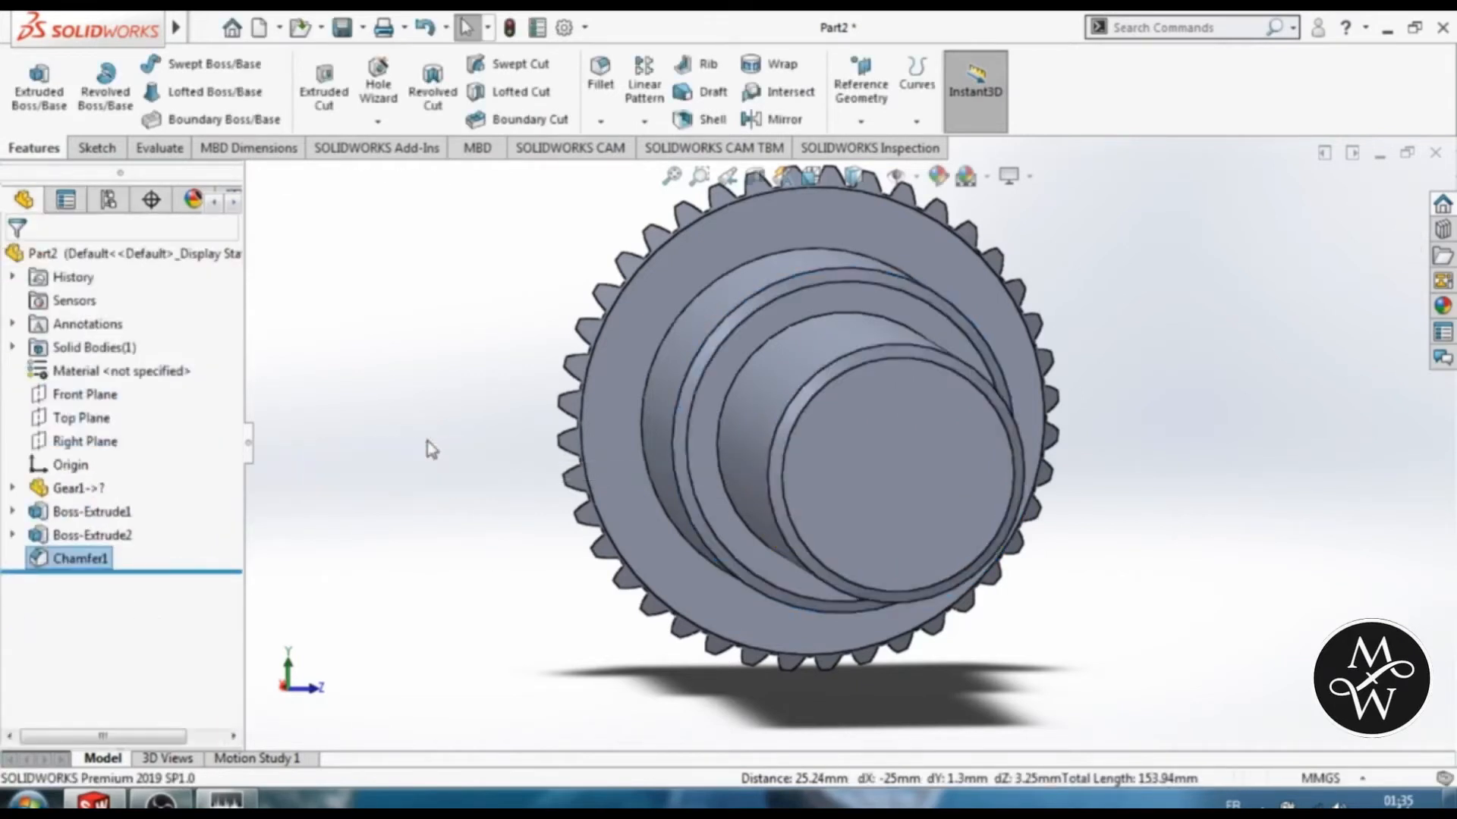
Step: Start a sketch on the flat end face of the 21 mm shaft and orient it face-on
{"action": "key", "text": "ctrl+7"}
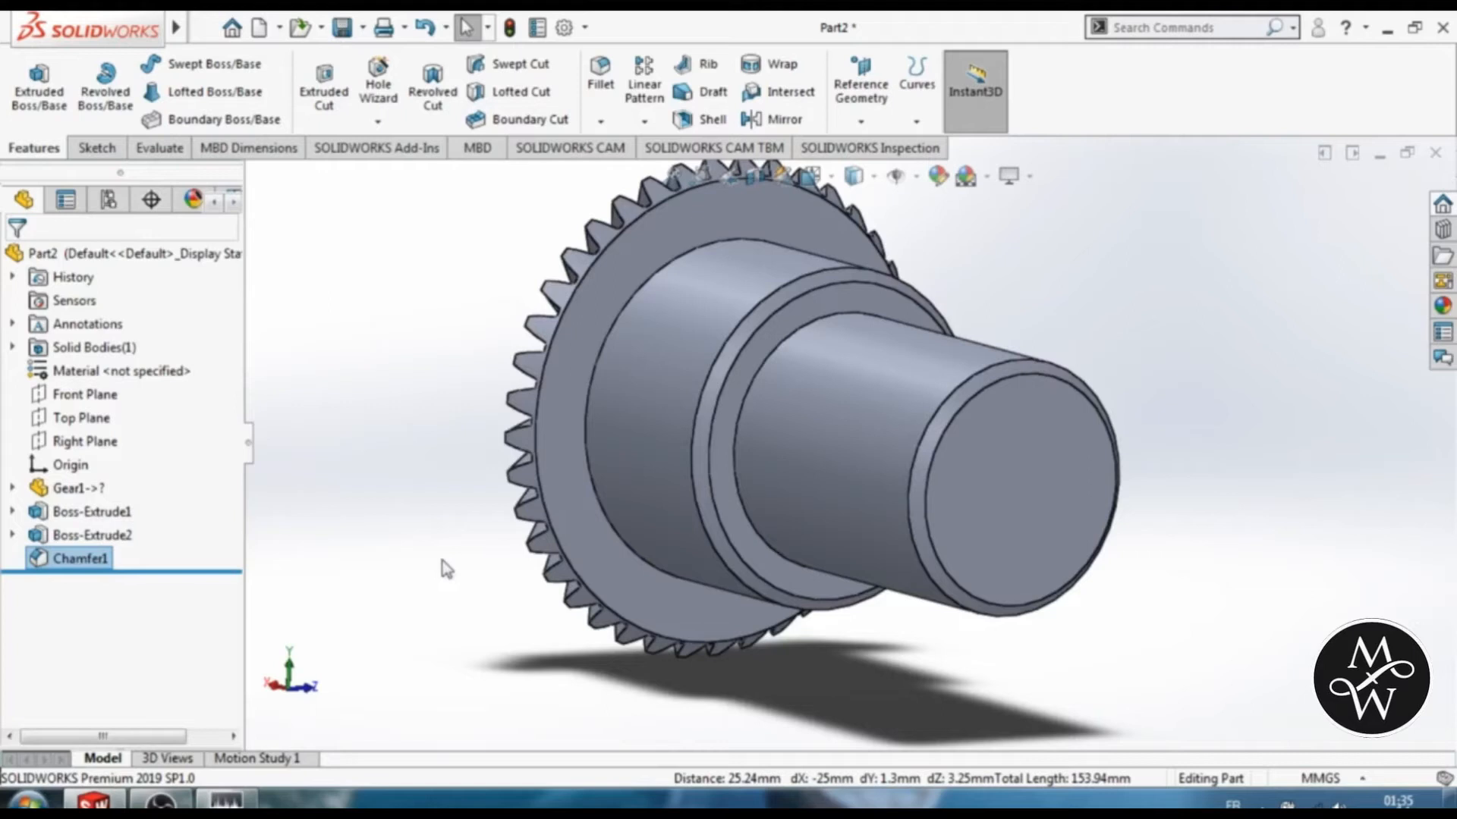
{"action": "left_click", "coordinate": [1070, 434]}
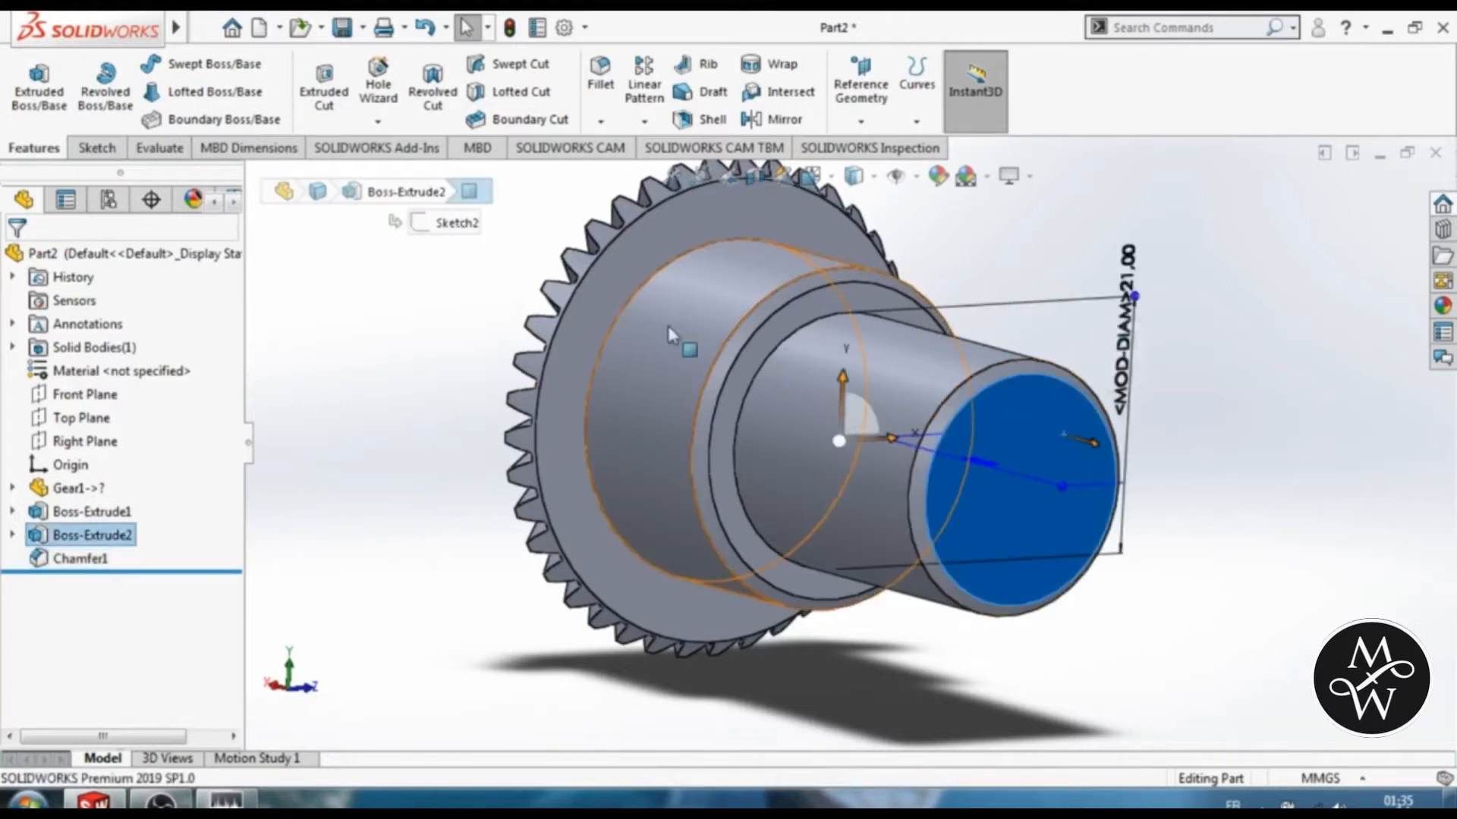
{"action": "left_click", "coordinate": [96, 148]}
{"action": "left_click", "coordinate": [29, 80]}
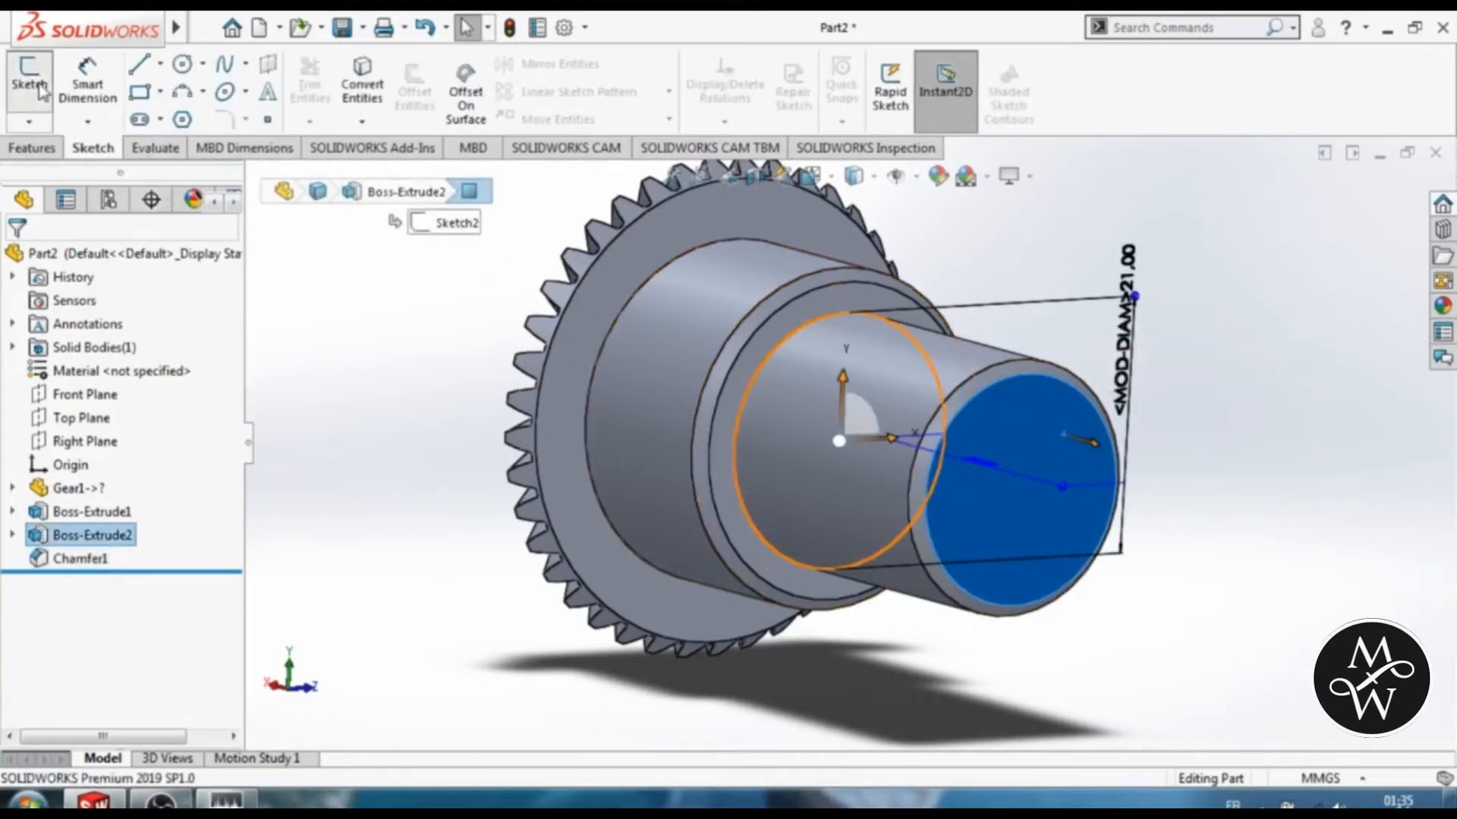
{"action": "left_click", "coordinate": [807, 180]}
{"action": "left_click", "coordinate": [804, 271]}
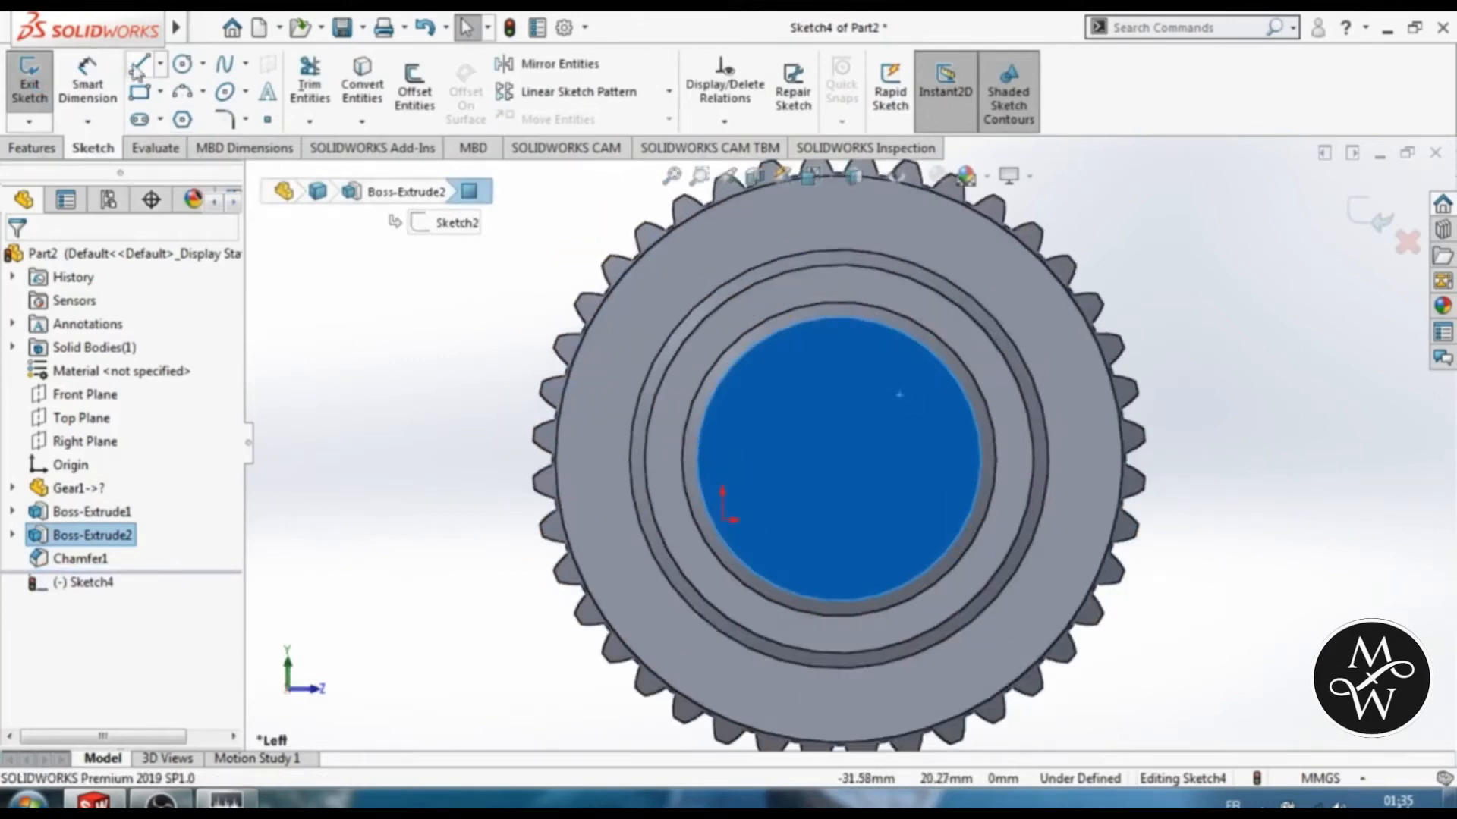
Step: Sketch a circle concentric with the shaft's end face and set its diameter to 17.5 mm
{"action": "left_click", "coordinate": [182, 65]}
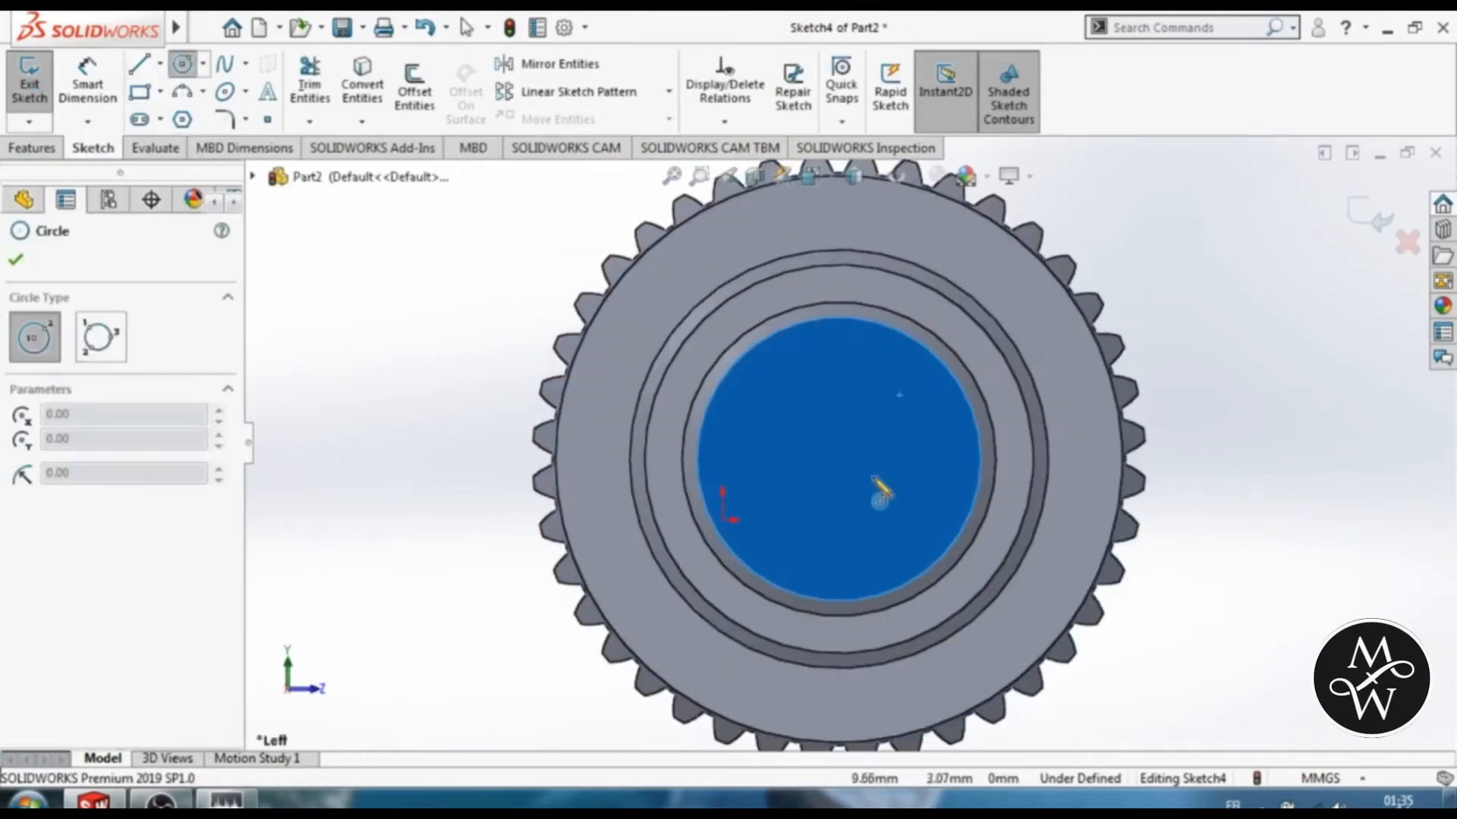
{"action": "left_click", "coordinate": [838, 459]}
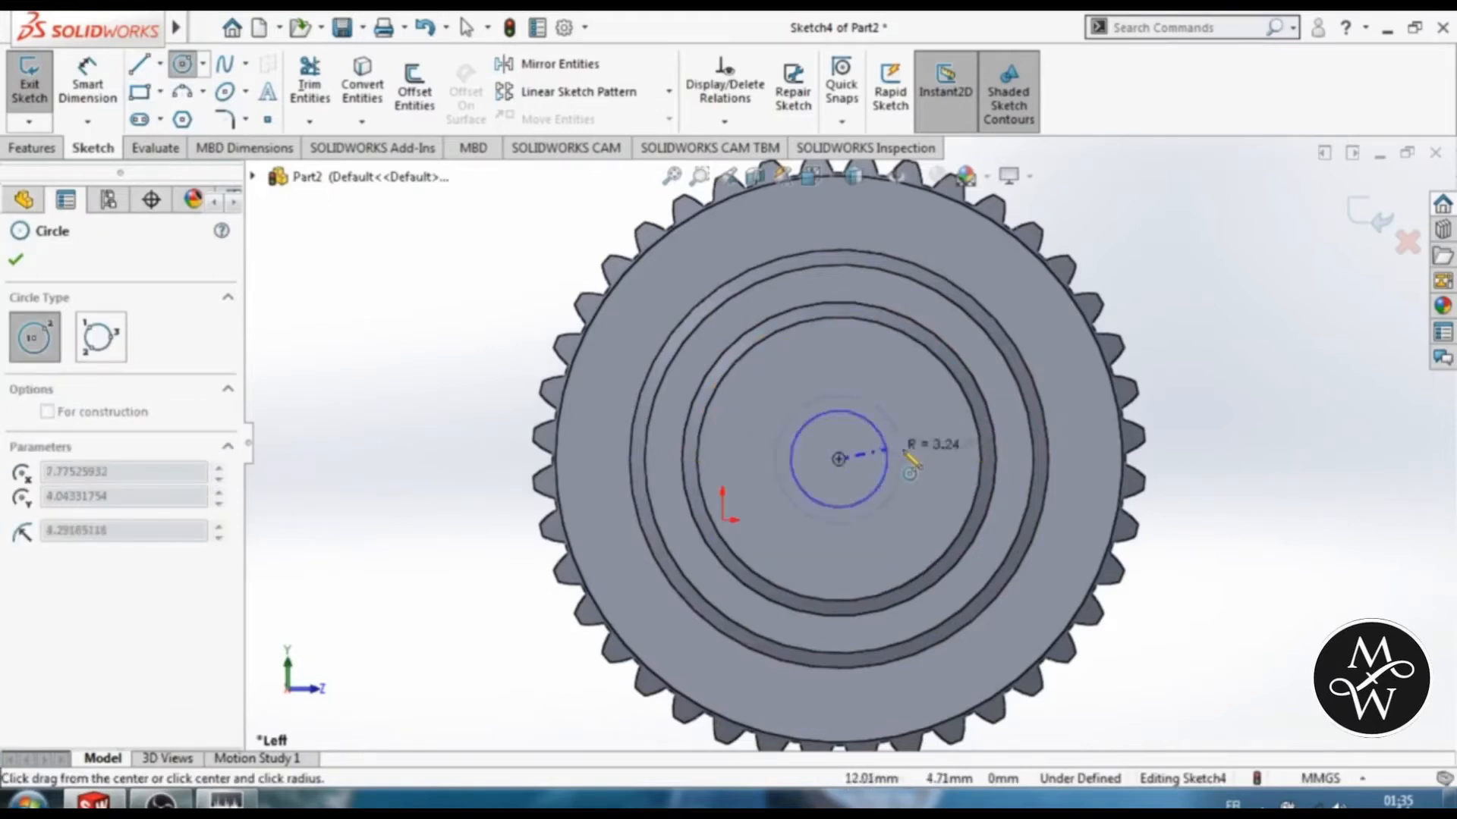
{"action": "left_click", "coordinate": [927, 459]}
{"action": "key", "text": "Escape"}
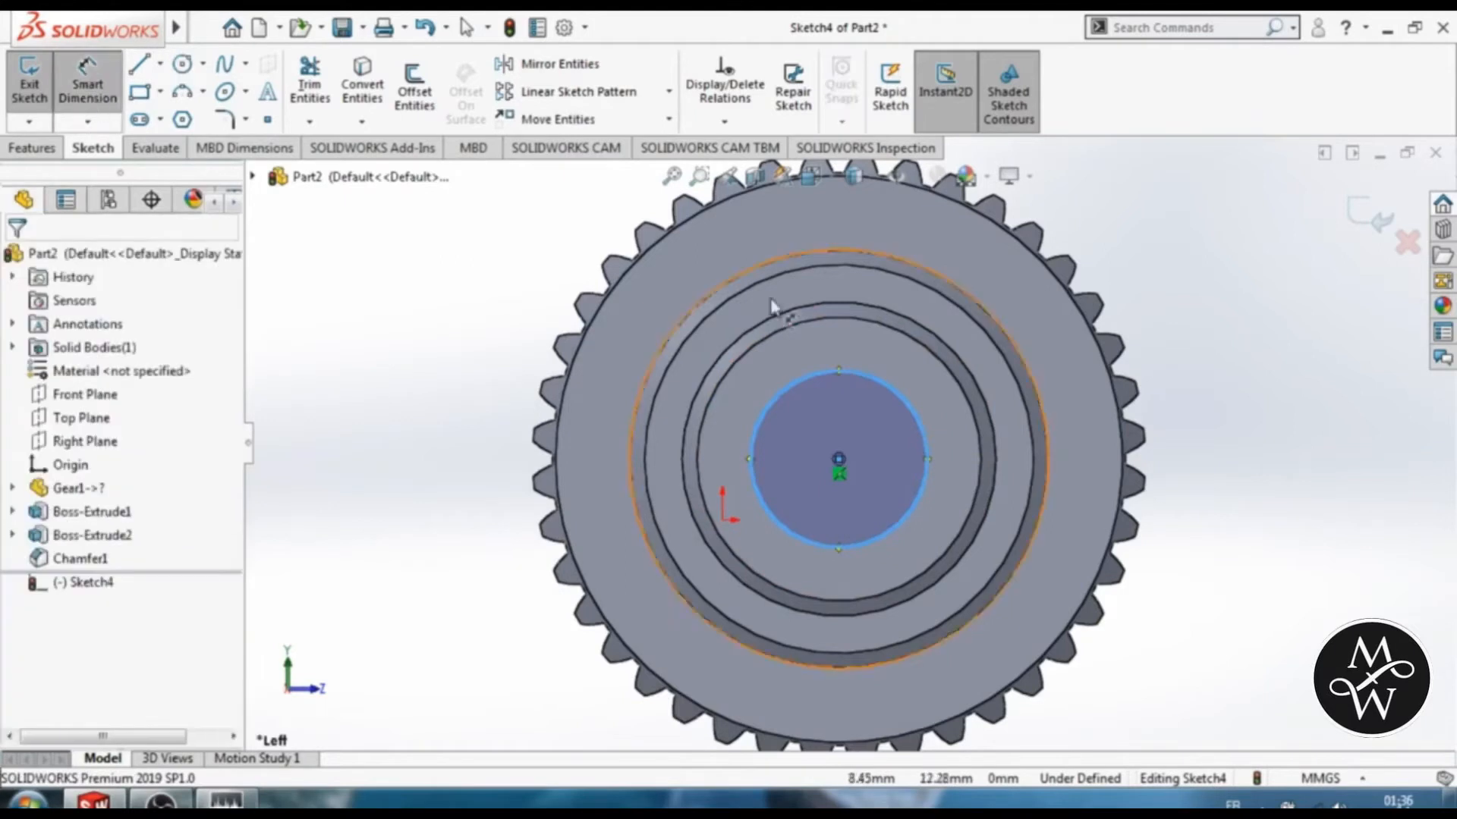
{"action": "left_click", "coordinate": [926, 440]}
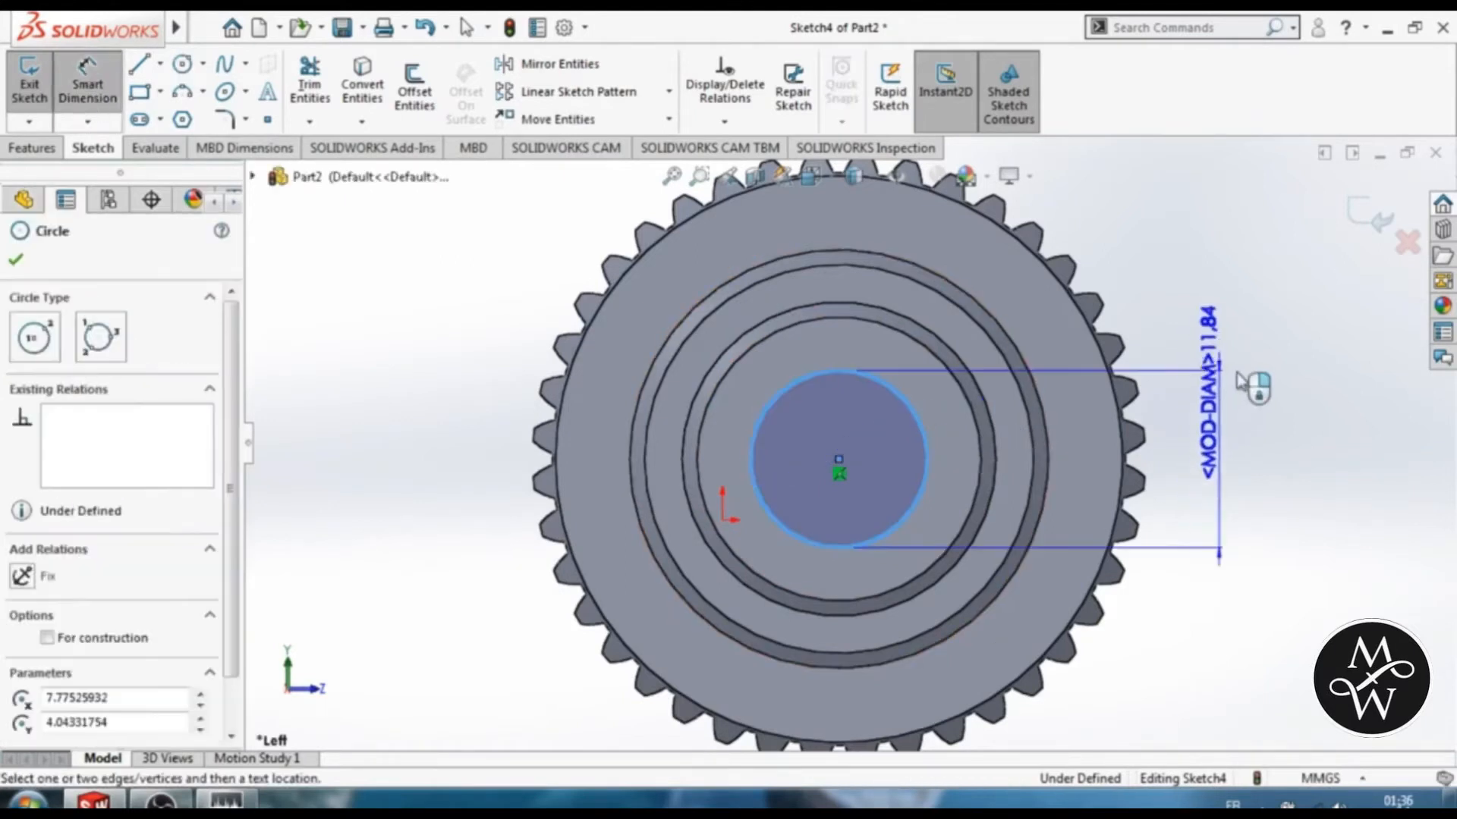
{"action": "left_click", "coordinate": [1236, 377]}
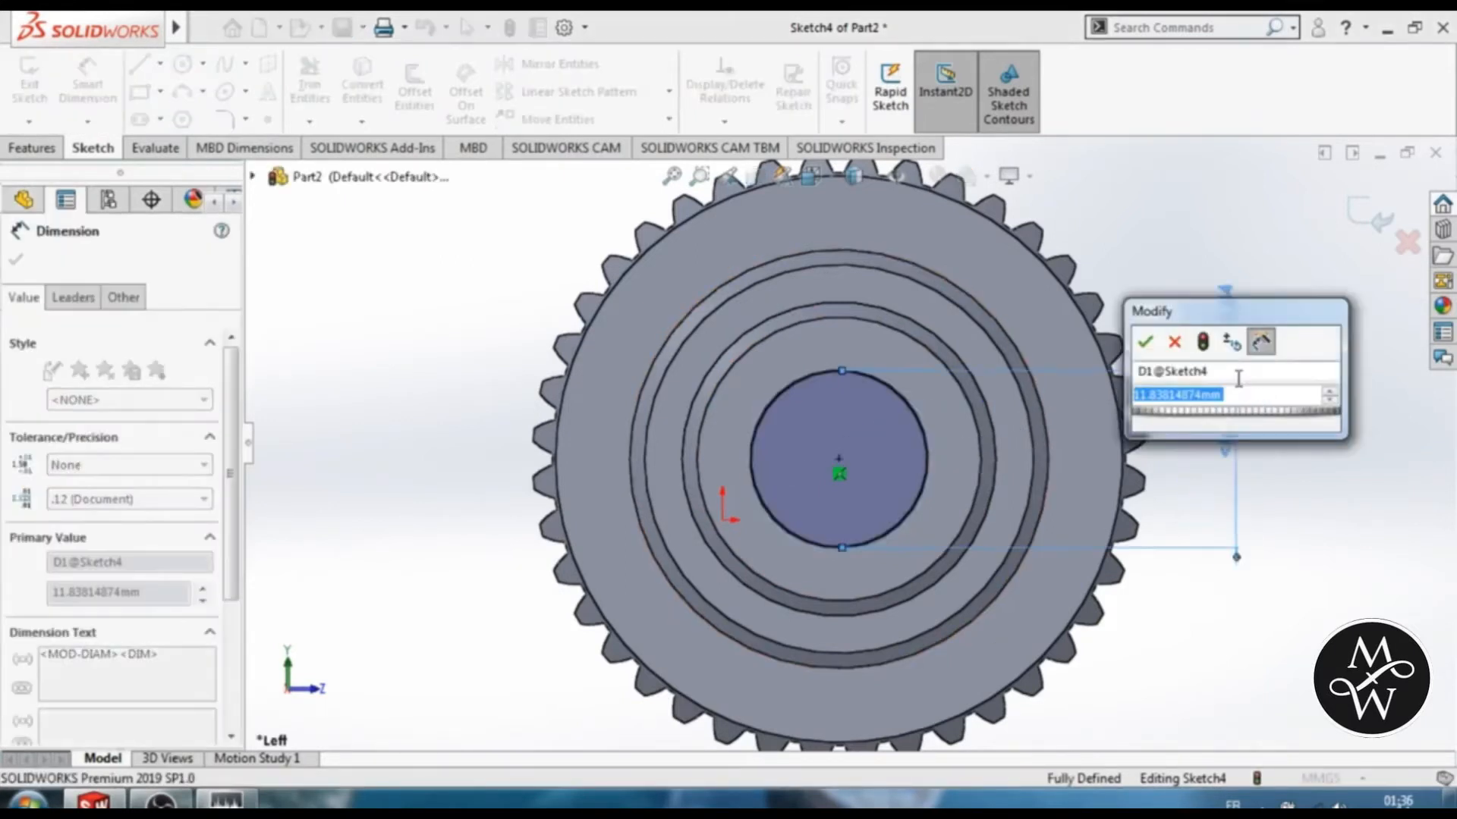
{"action": "type", "text": "17.5"}
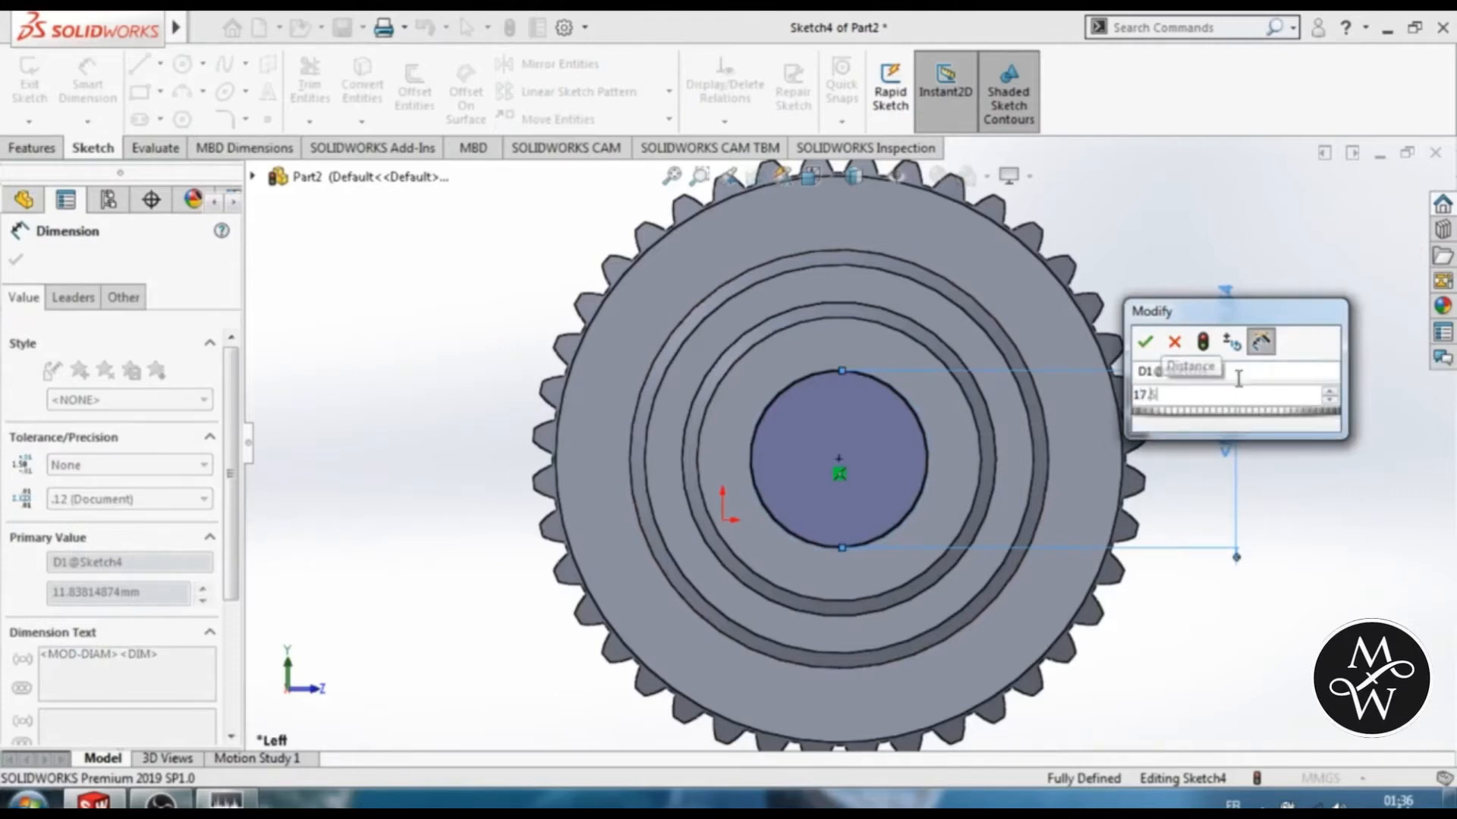
{"action": "key", "text": "Return"}
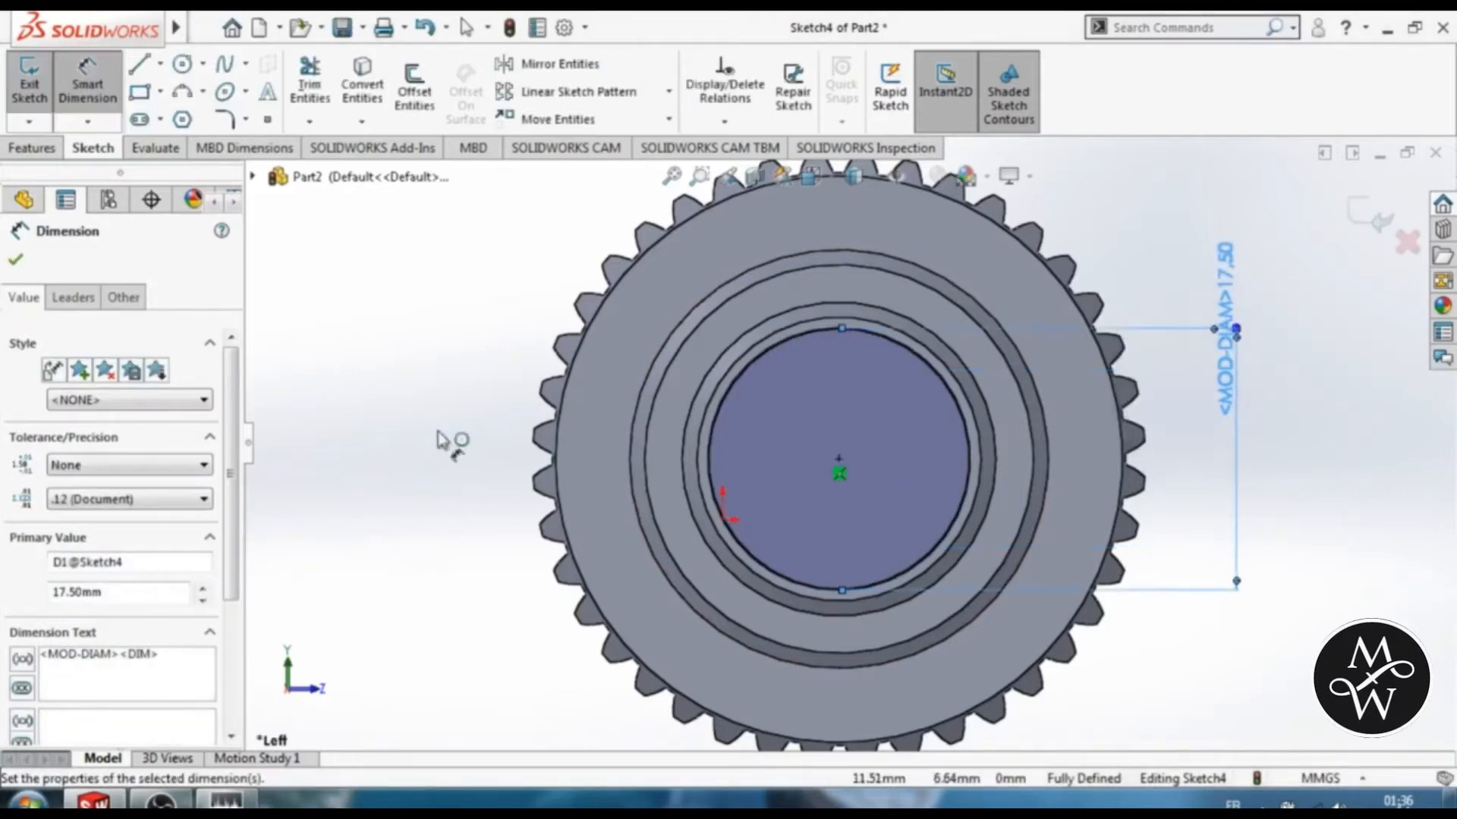
{"action": "left_click", "coordinate": [16, 260]}
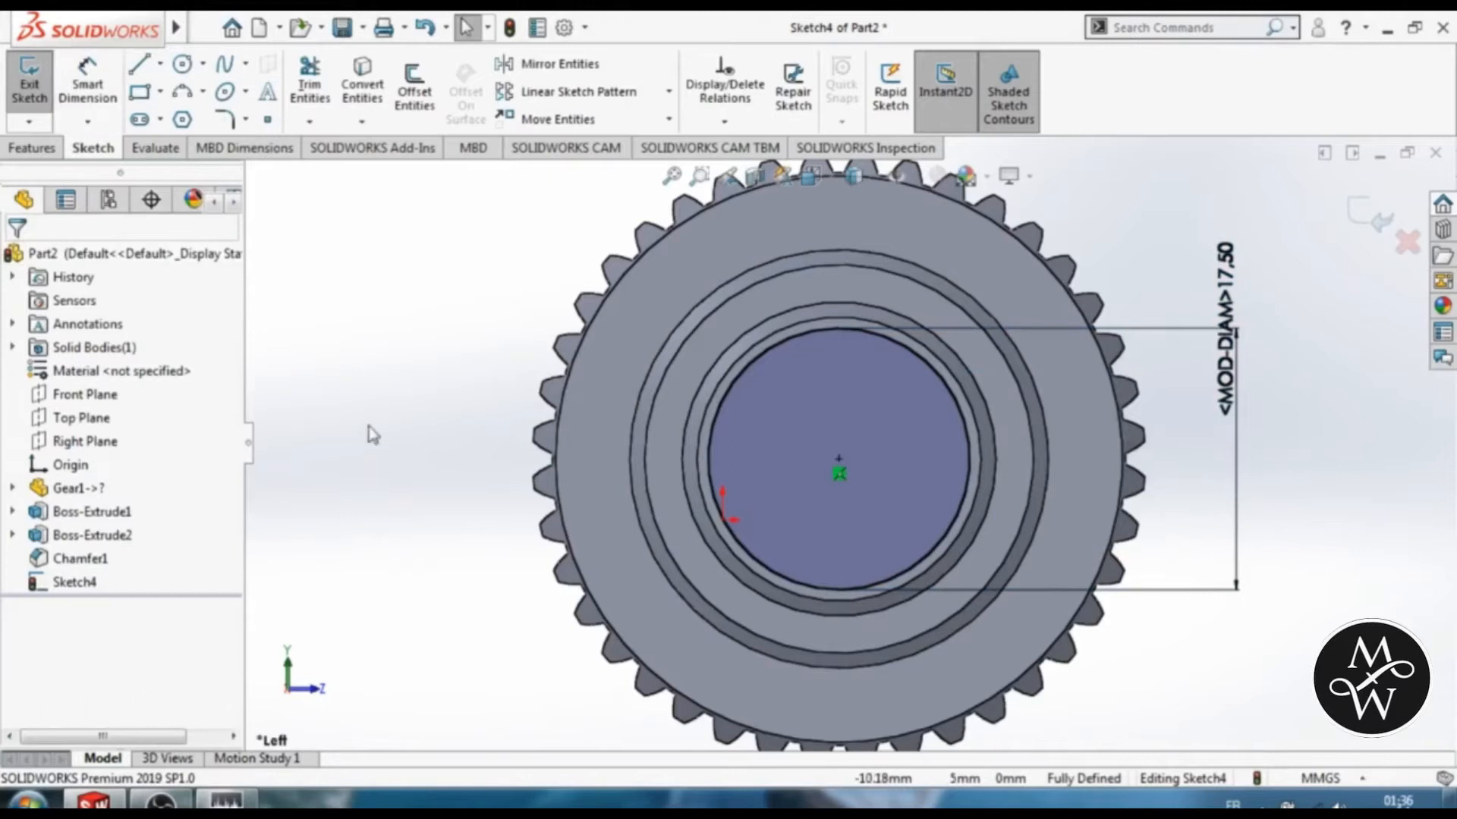
Step: Convert the 17.5 mm circle to construction geometry
{"action": "left_click", "coordinate": [927, 376]}
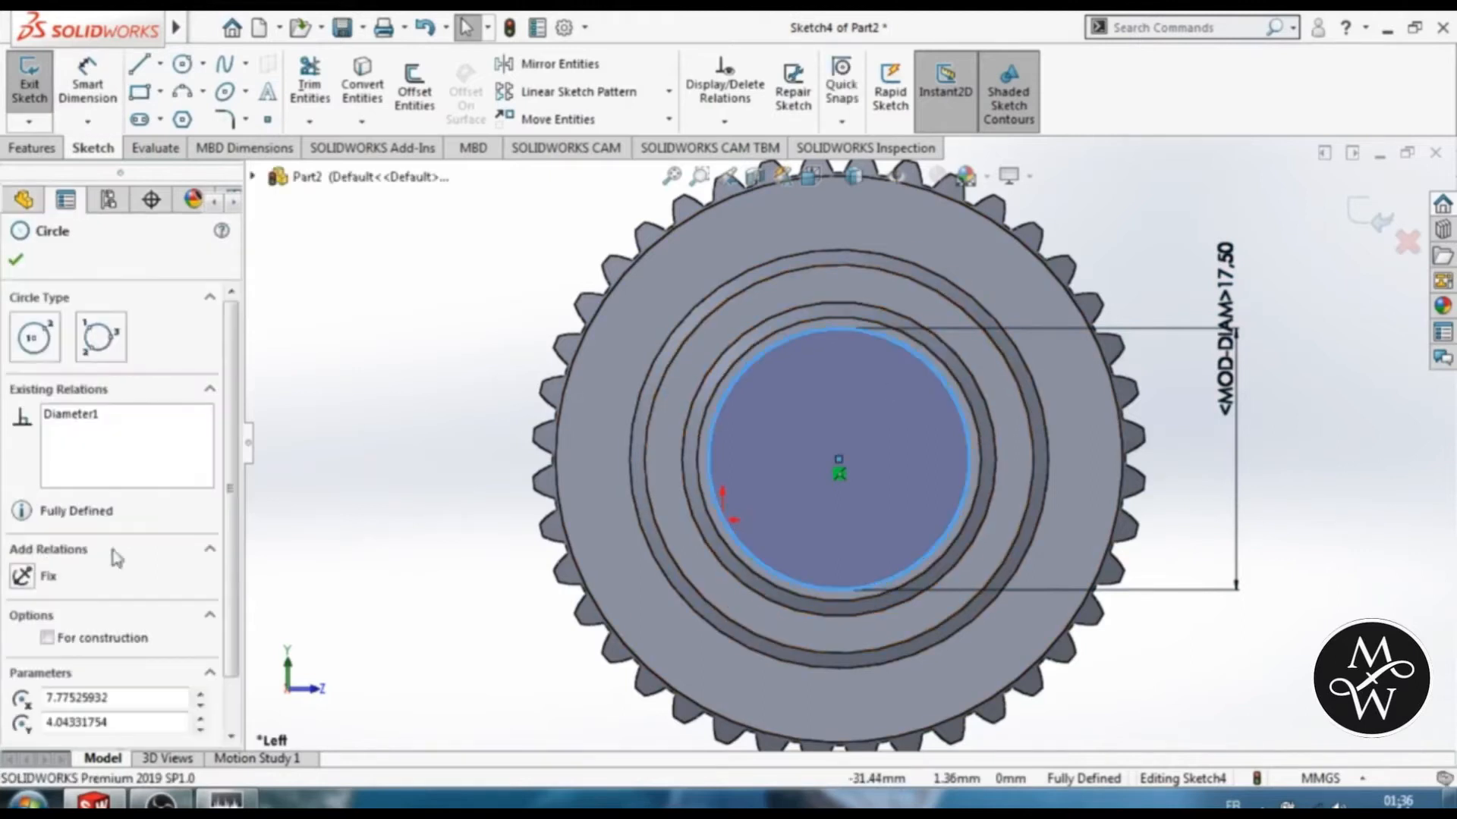
{"action": "left_click", "coordinate": [118, 636]}
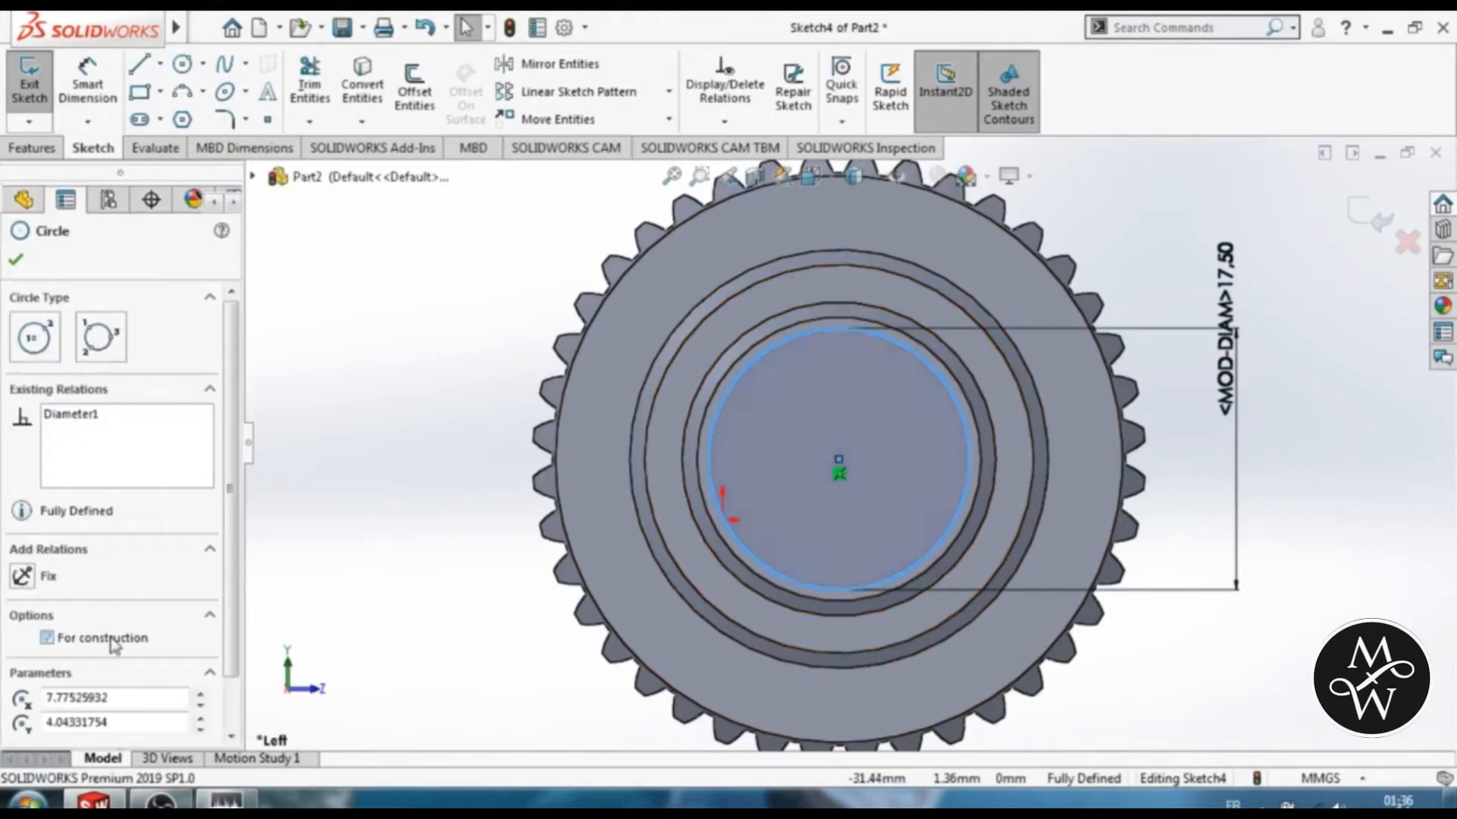
{"action": "left_click", "coordinate": [16, 260]}
Step: Draw a vertical centerline about 15.7 mm long from the construction circle's centre upward past its edge
{"action": "scroll", "coordinate": [994, 410], "scroll_direction": "down", "scroll_amount": 2}
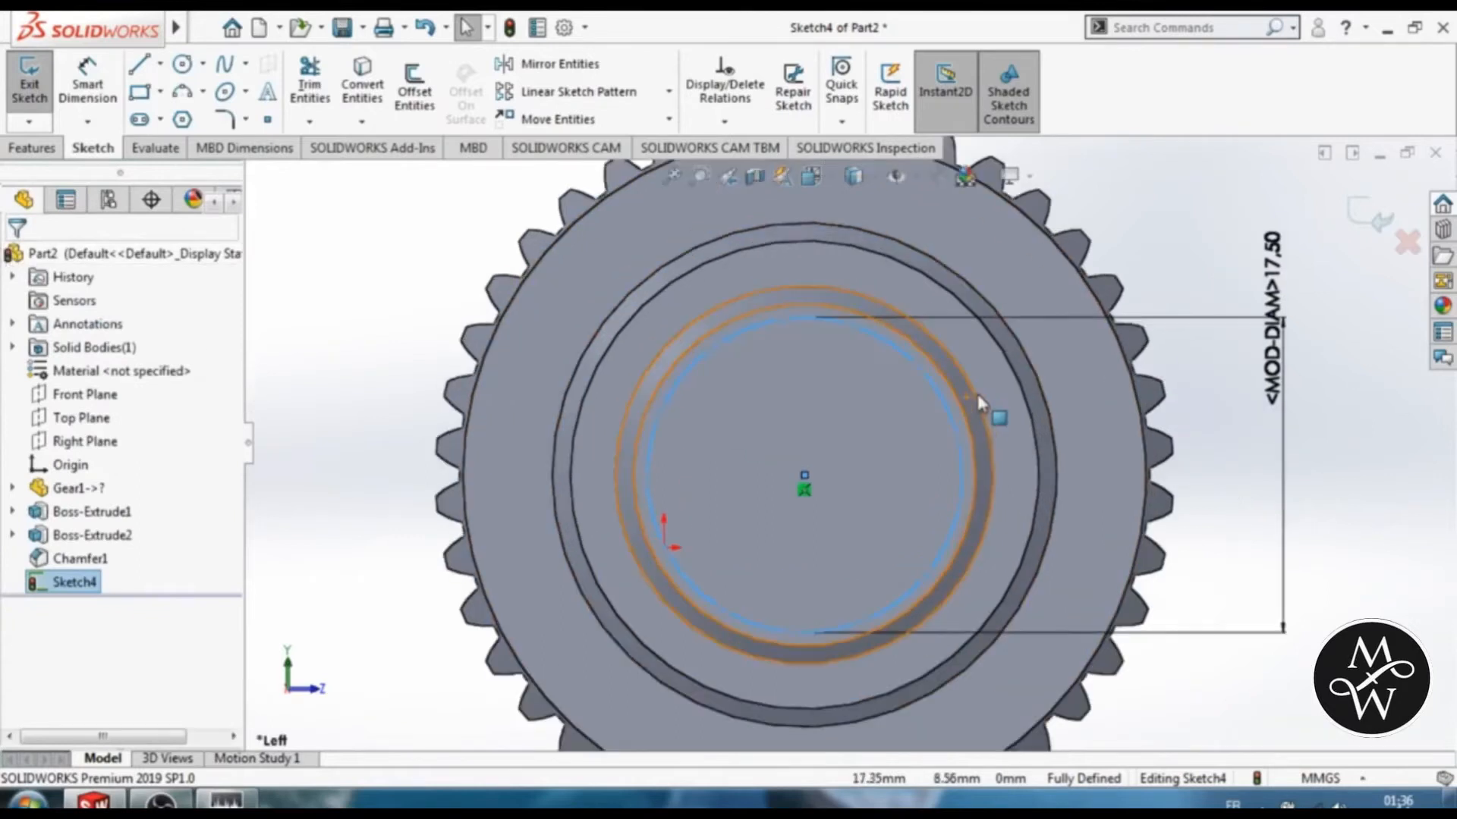
{"action": "scroll", "coordinate": [943, 351], "scroll_direction": "down", "scroll_amount": 2}
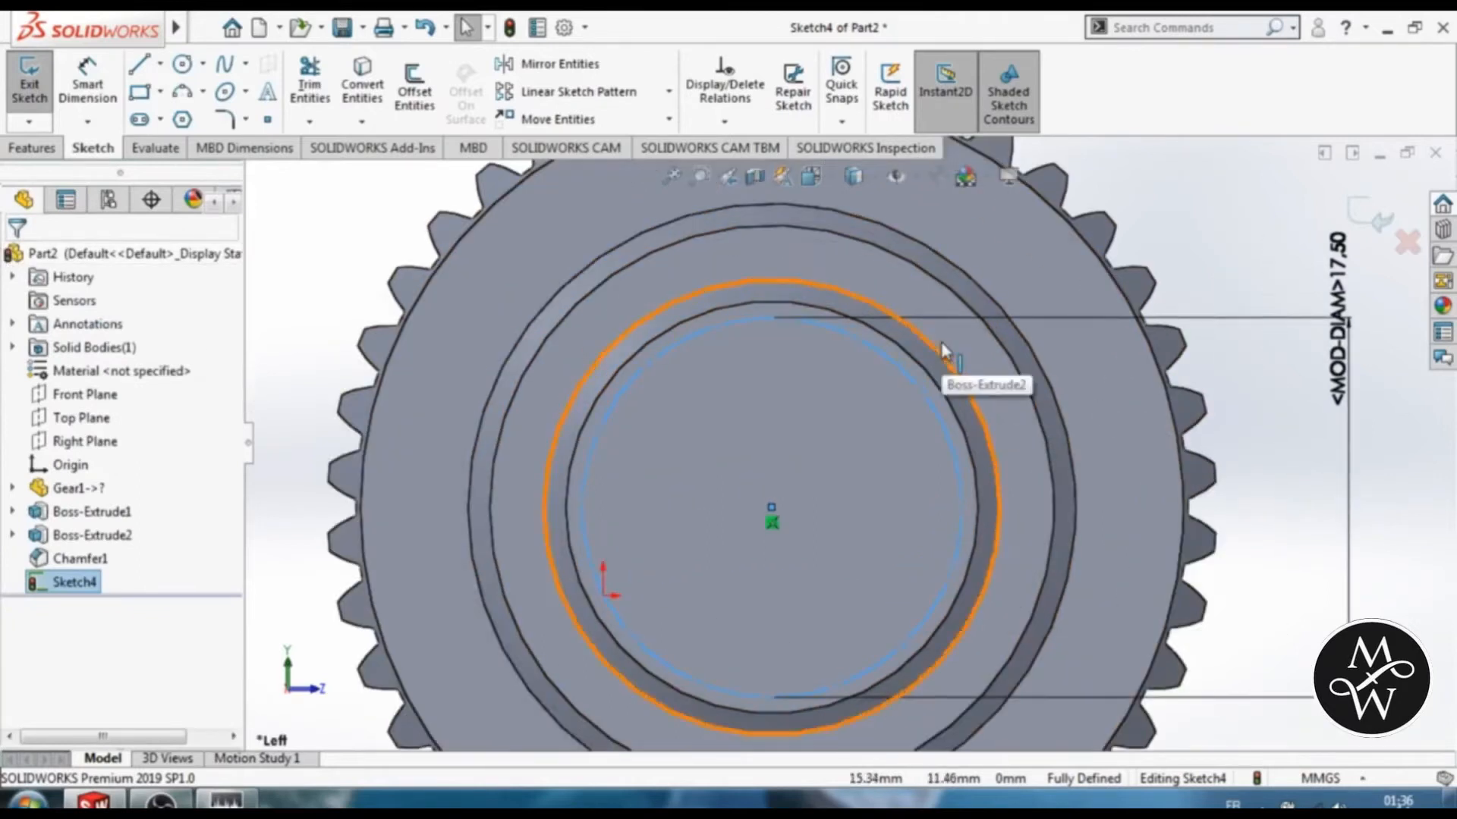
{"action": "scroll", "coordinate": [908, 384], "scroll_direction": "up", "scroll_amount": 1}
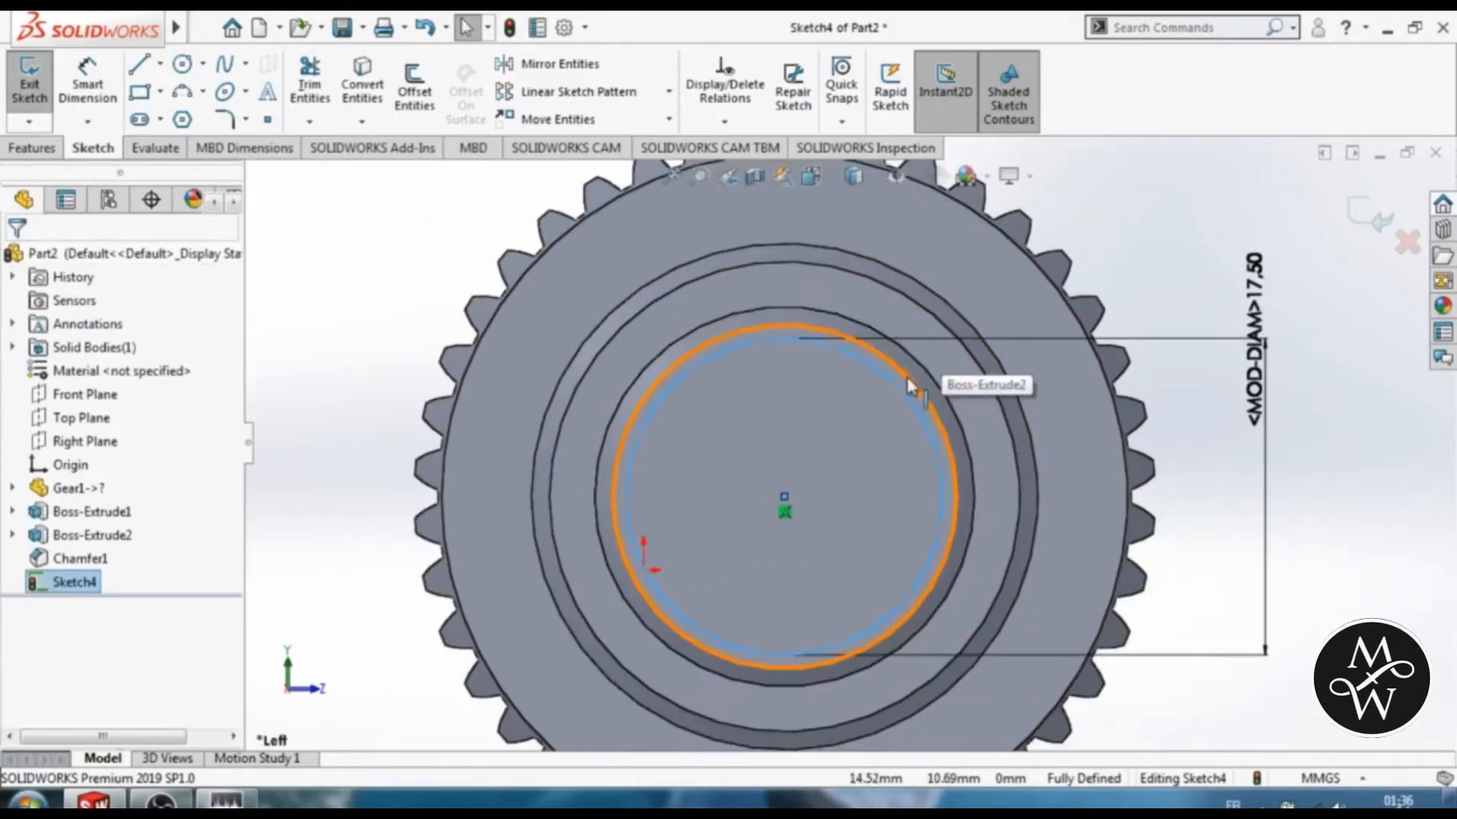
{"action": "left_click", "coordinate": [161, 64]}
{"action": "left_click", "coordinate": [178, 113]}
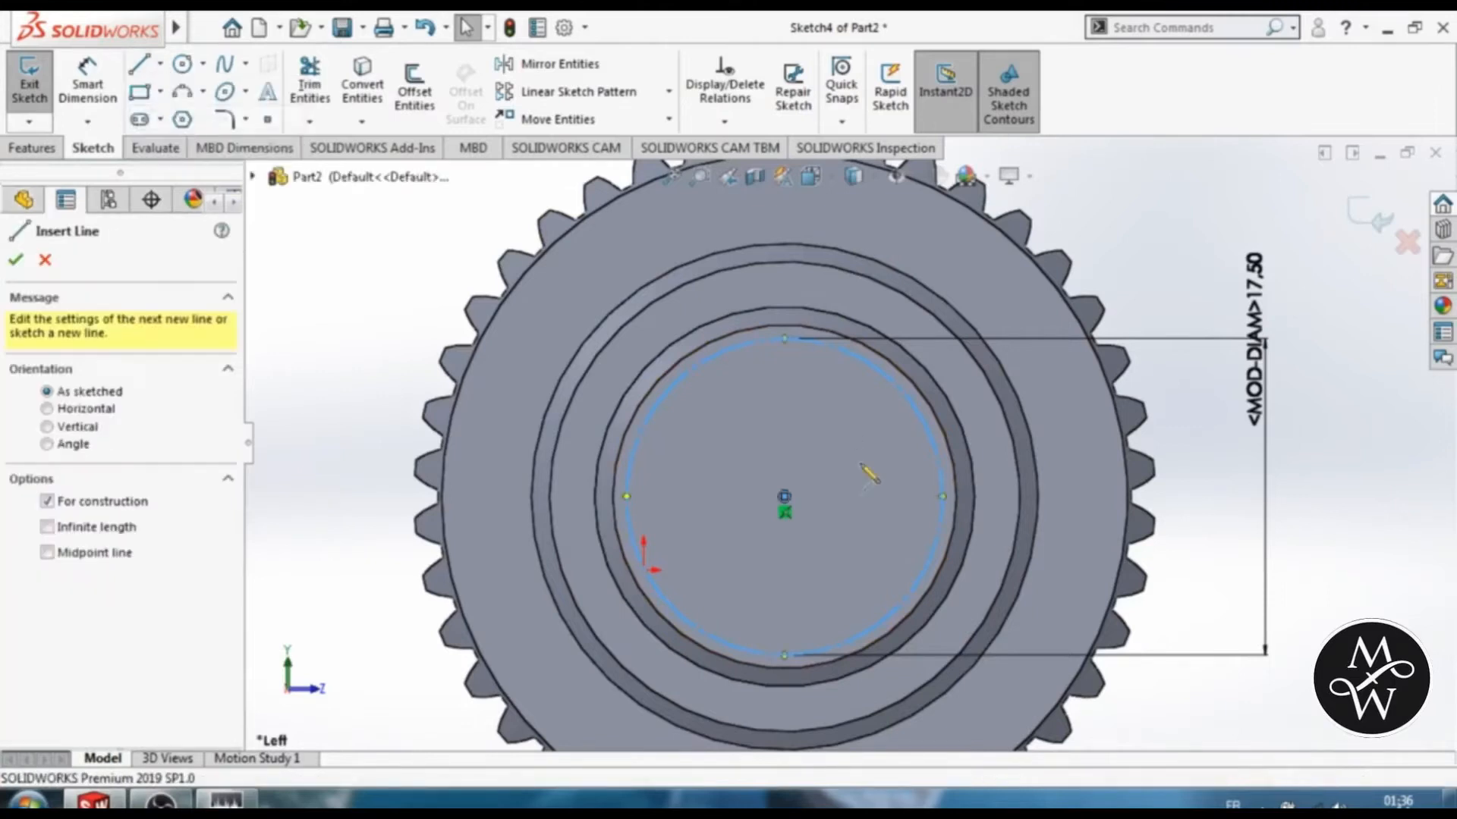
{"action": "left_click", "coordinate": [785, 497]}
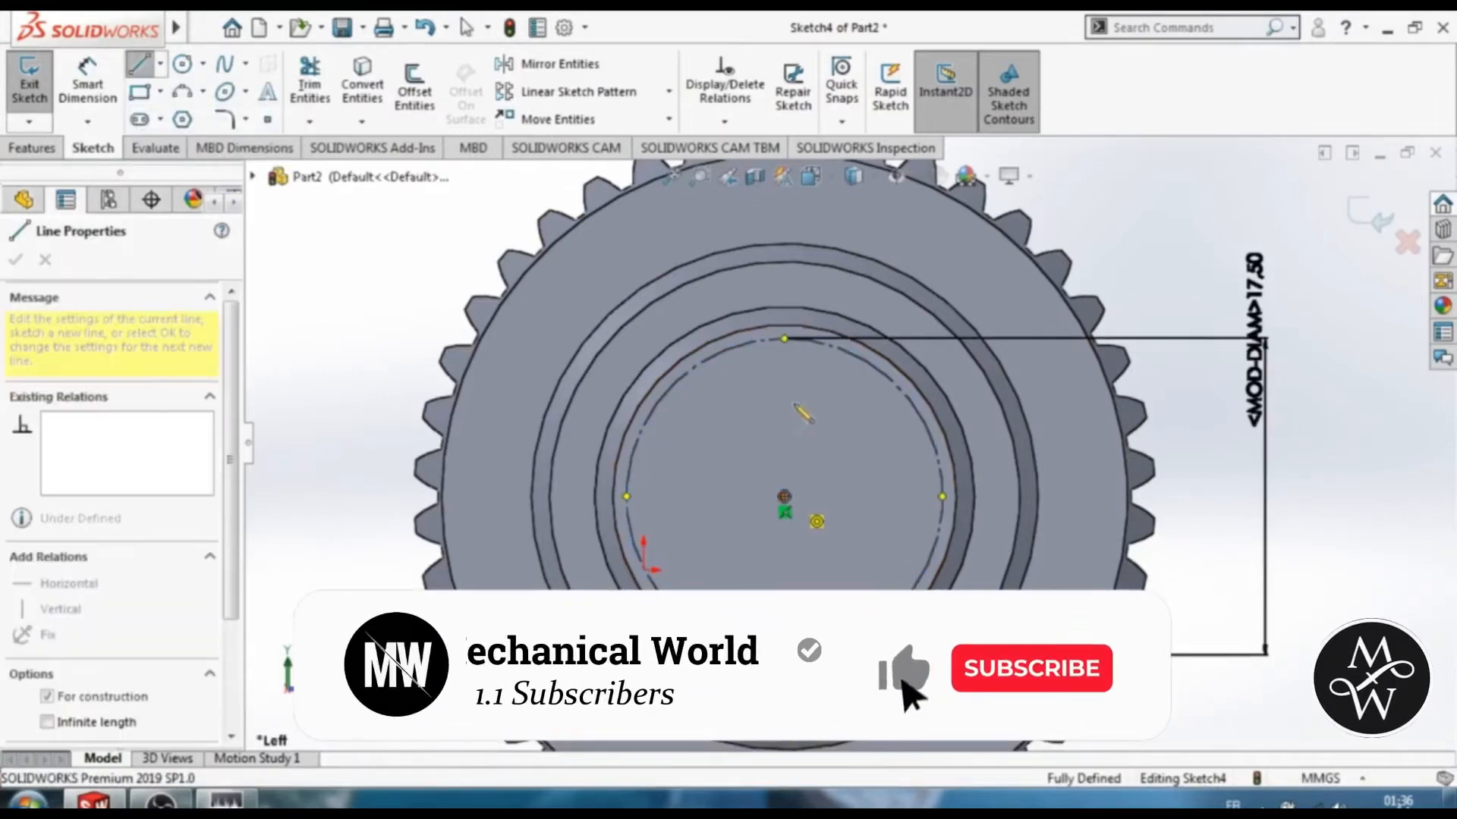
{"action": "left_click", "coordinate": [785, 212]}
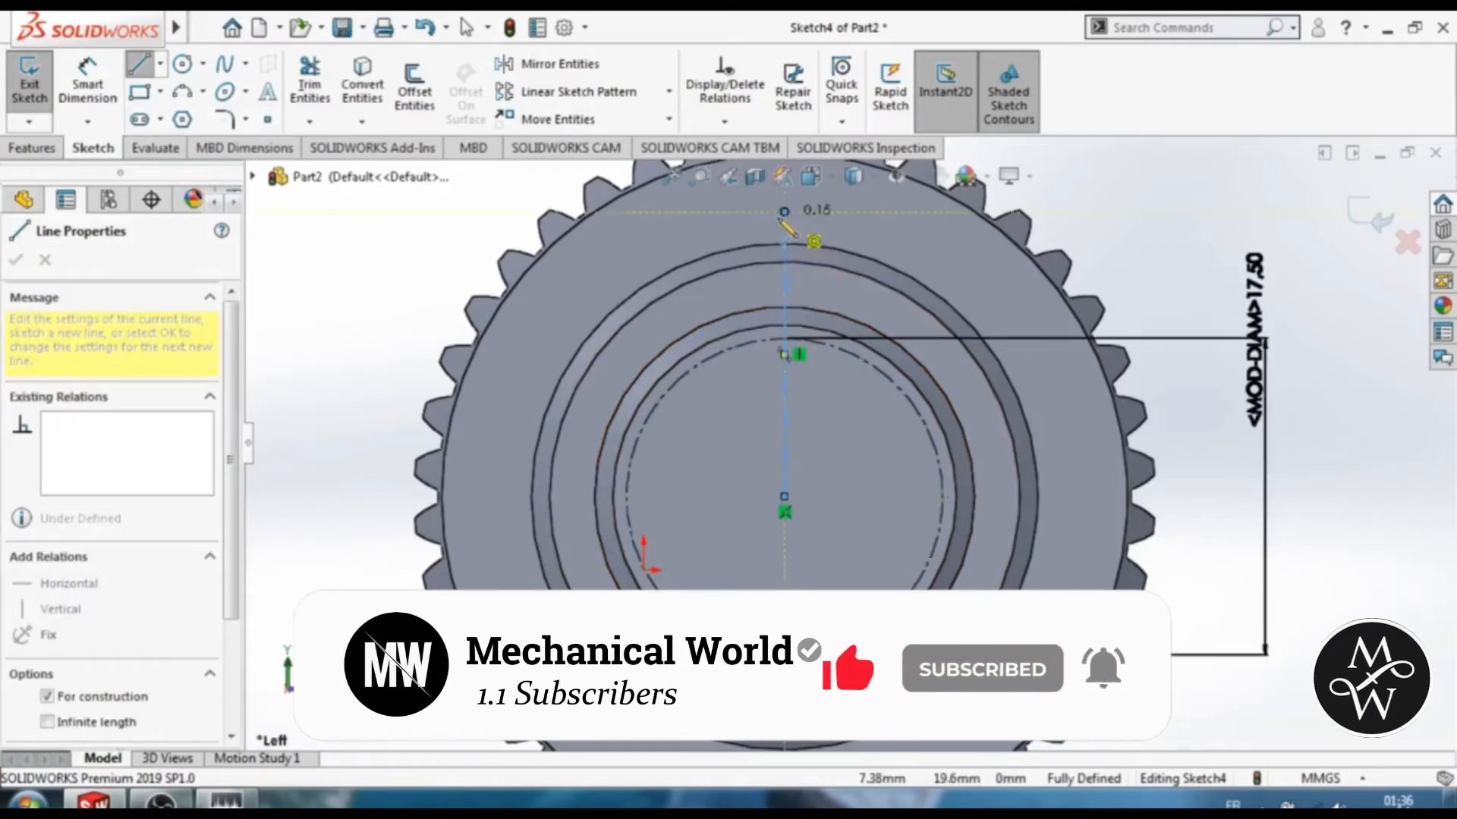
{"action": "key", "text": "Escape"}
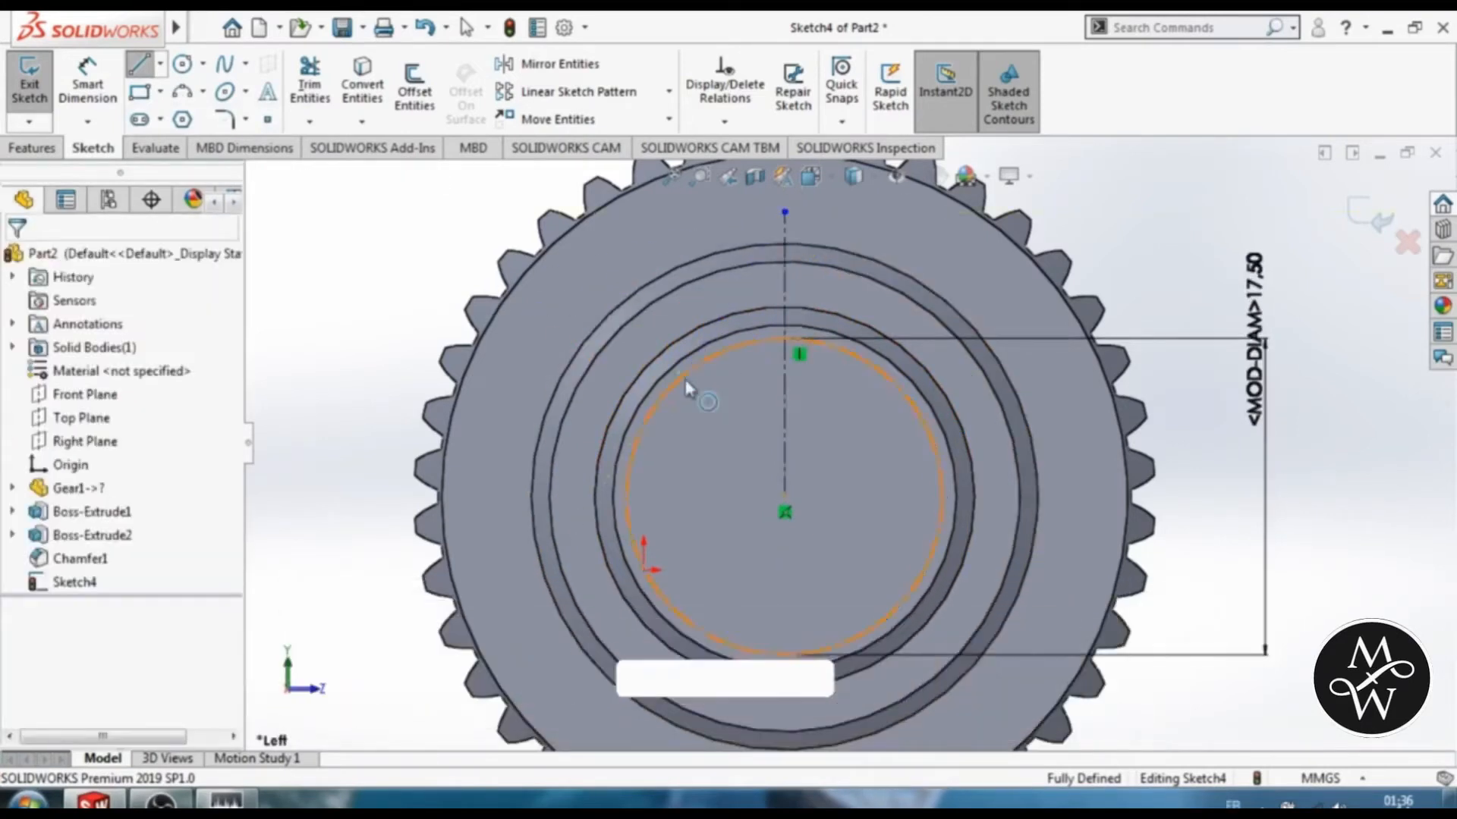
Step: Sketch a circle centred on the construction circle, just right of the centerline's upper part, and set its diameter to 6 mm
{"action": "right_click_drag", "start_coordinate": [685, 383], "coordinate": [785, 440]}
{"action": "left_click", "coordinate": [869, 365]}
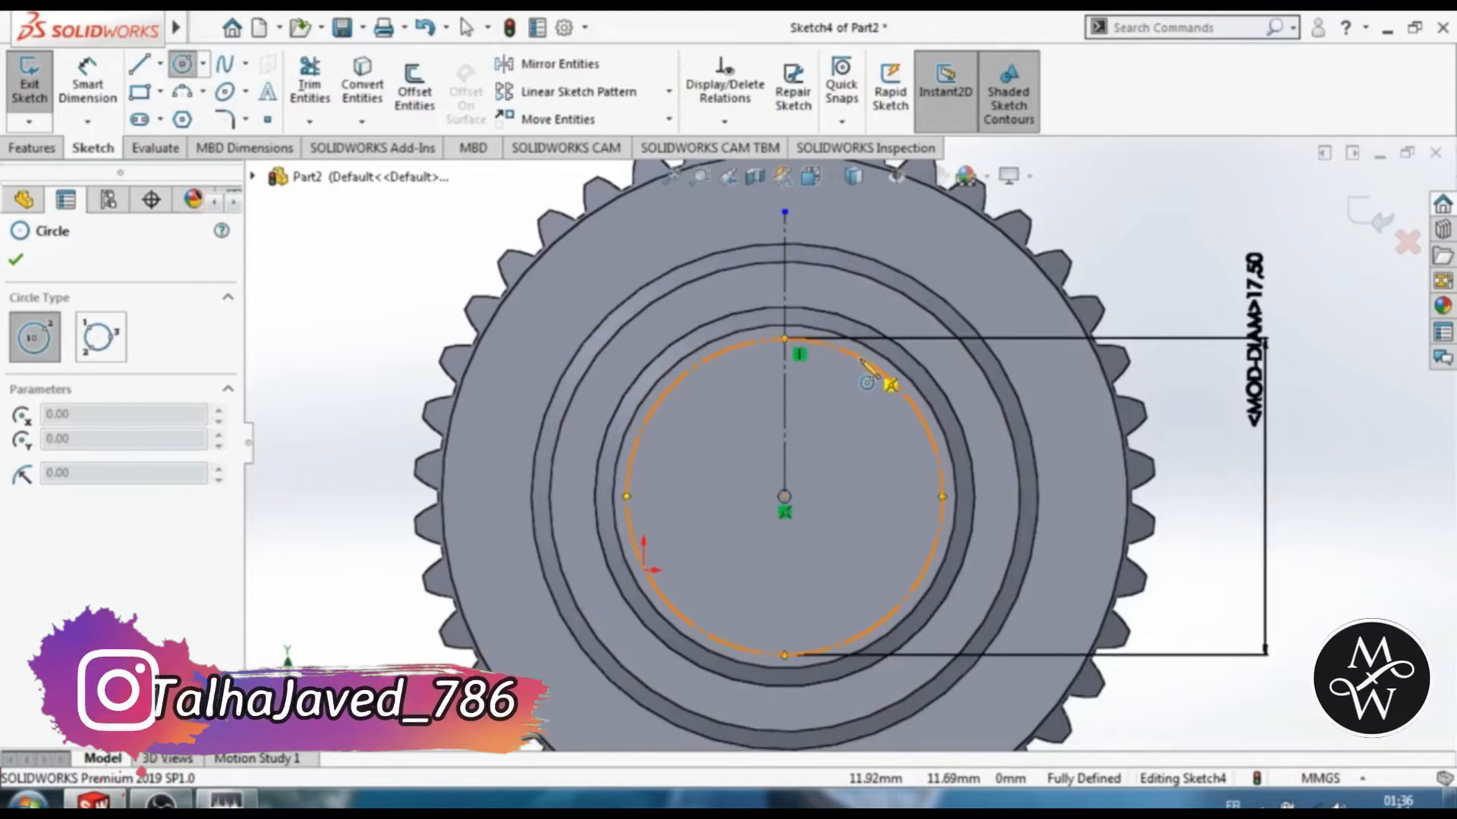
{"action": "left_click", "coordinate": [860, 358]}
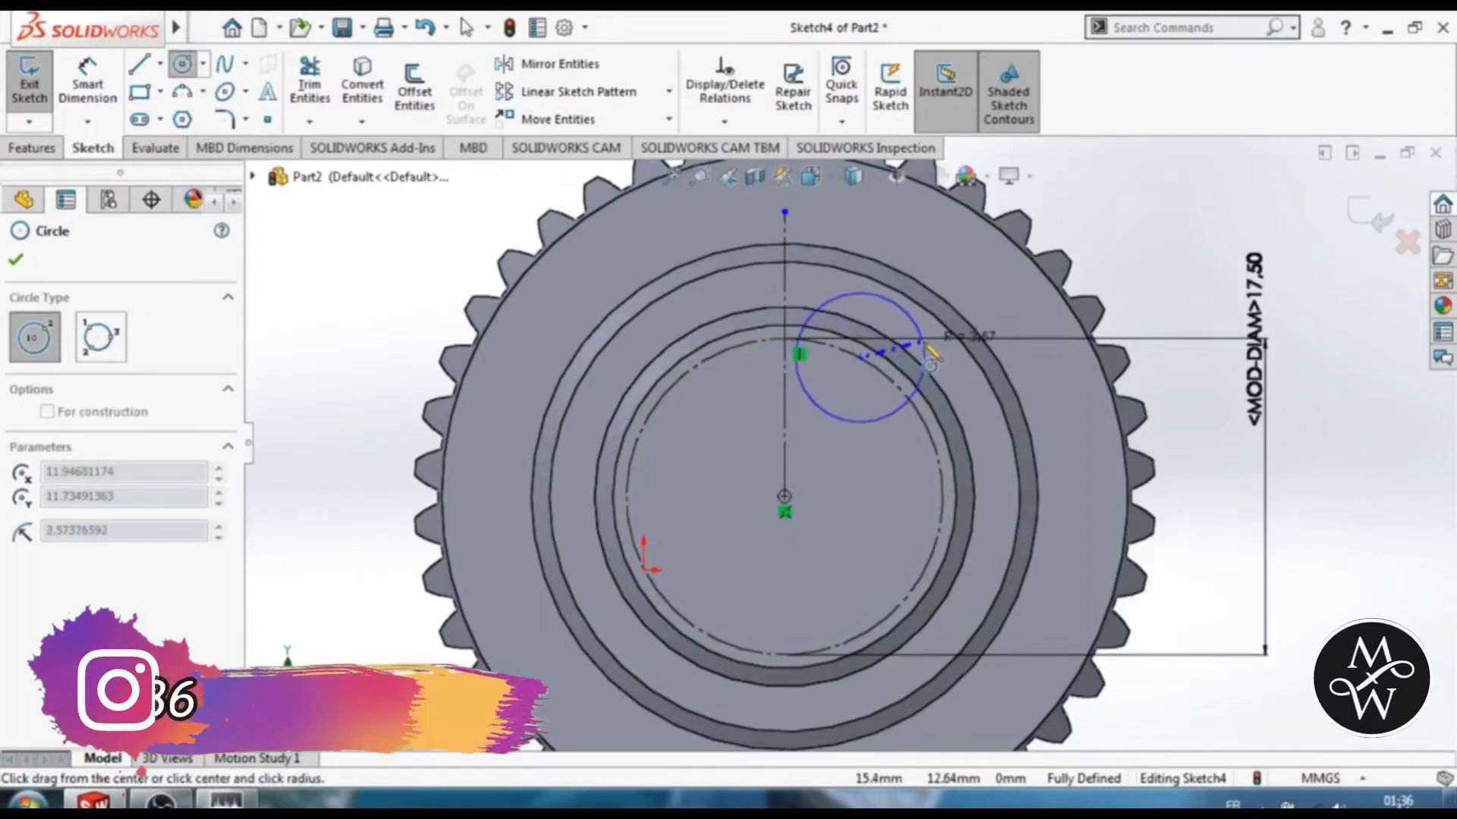
{"action": "left_click", "coordinate": [915, 361]}
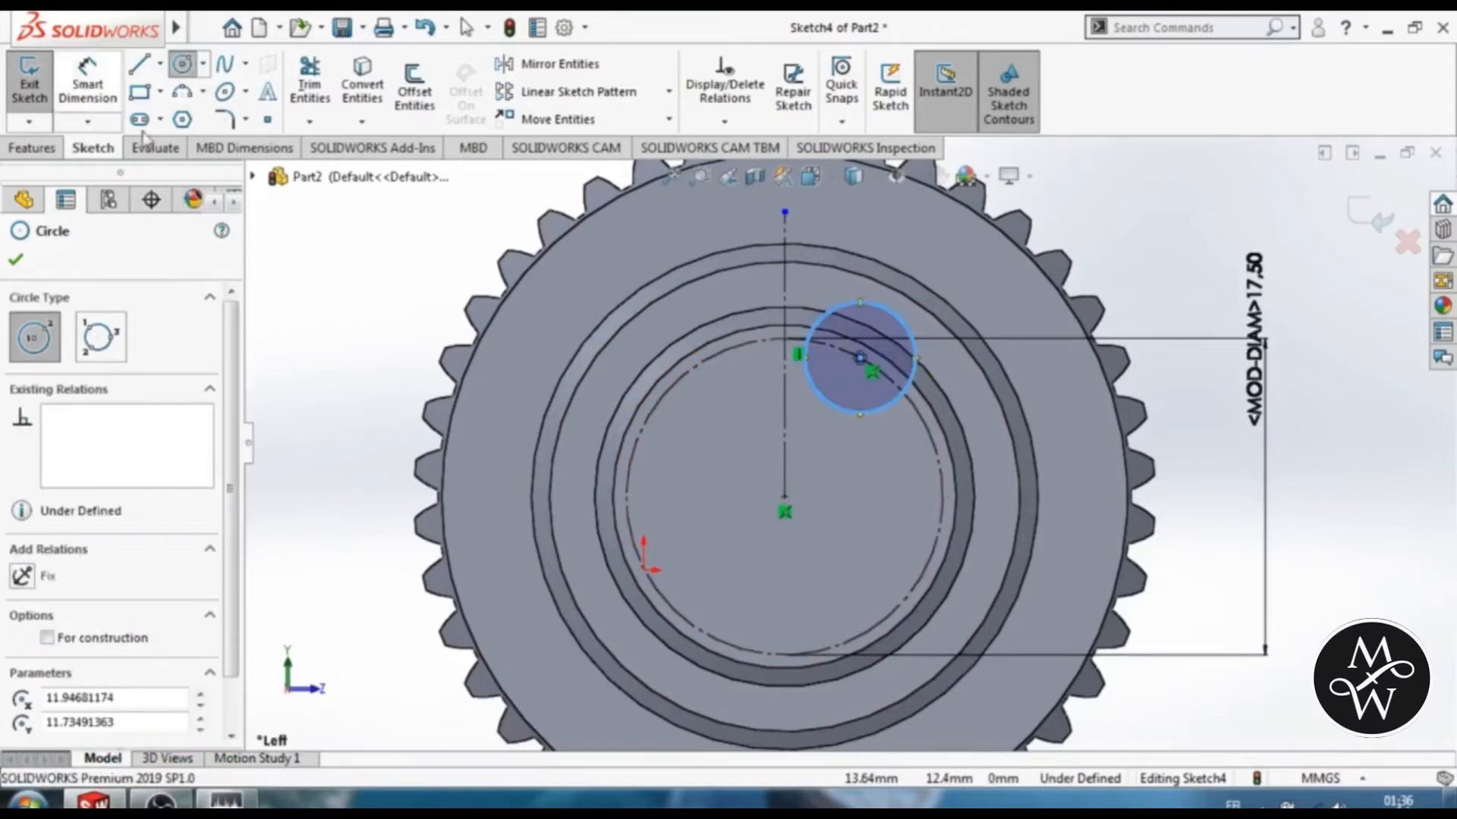
{"action": "left_click", "coordinate": [86, 91]}
{"action": "left_click", "coordinate": [898, 328]}
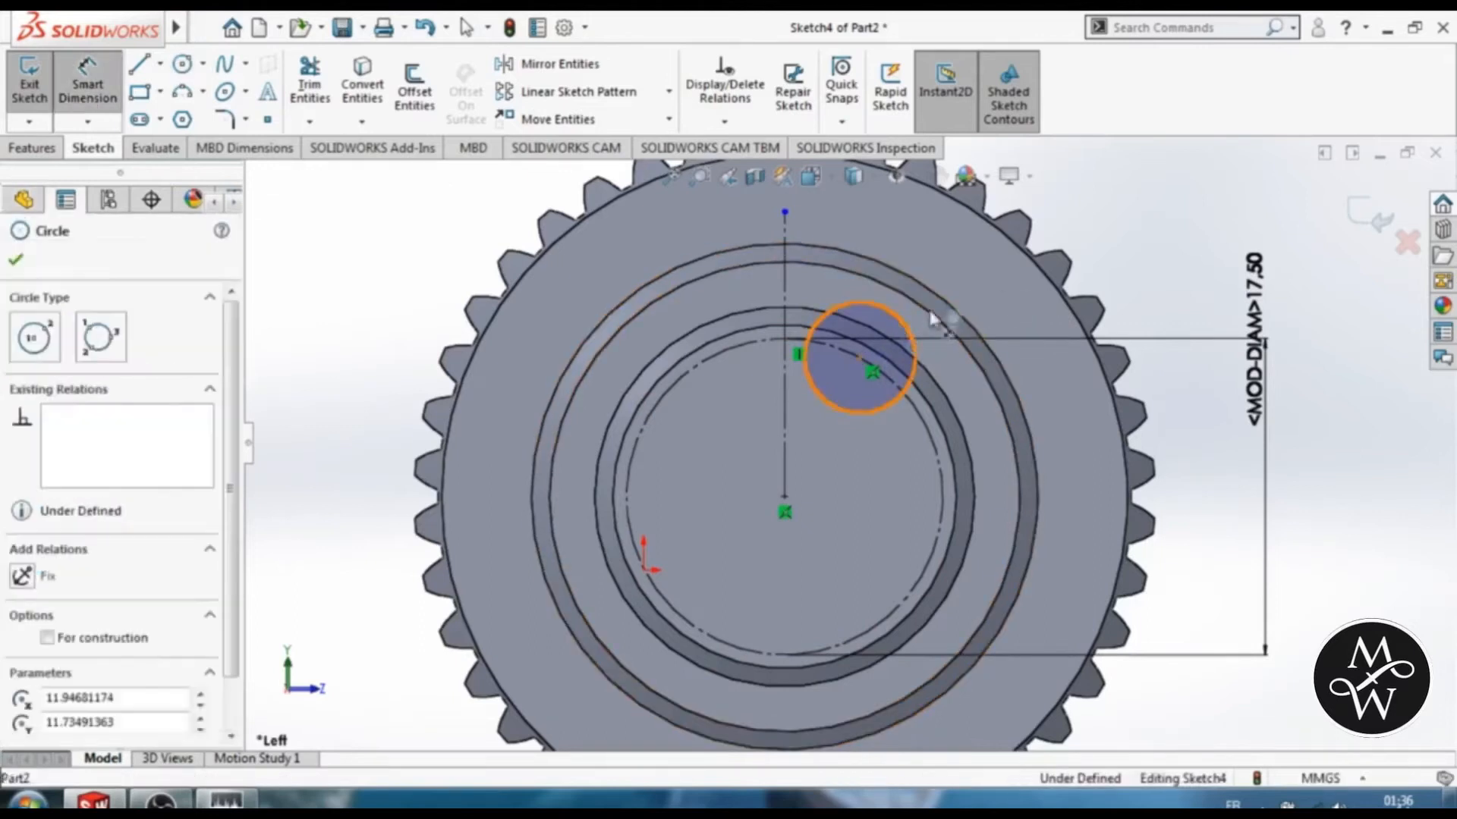
{"action": "left_click", "coordinate": [1020, 292]}
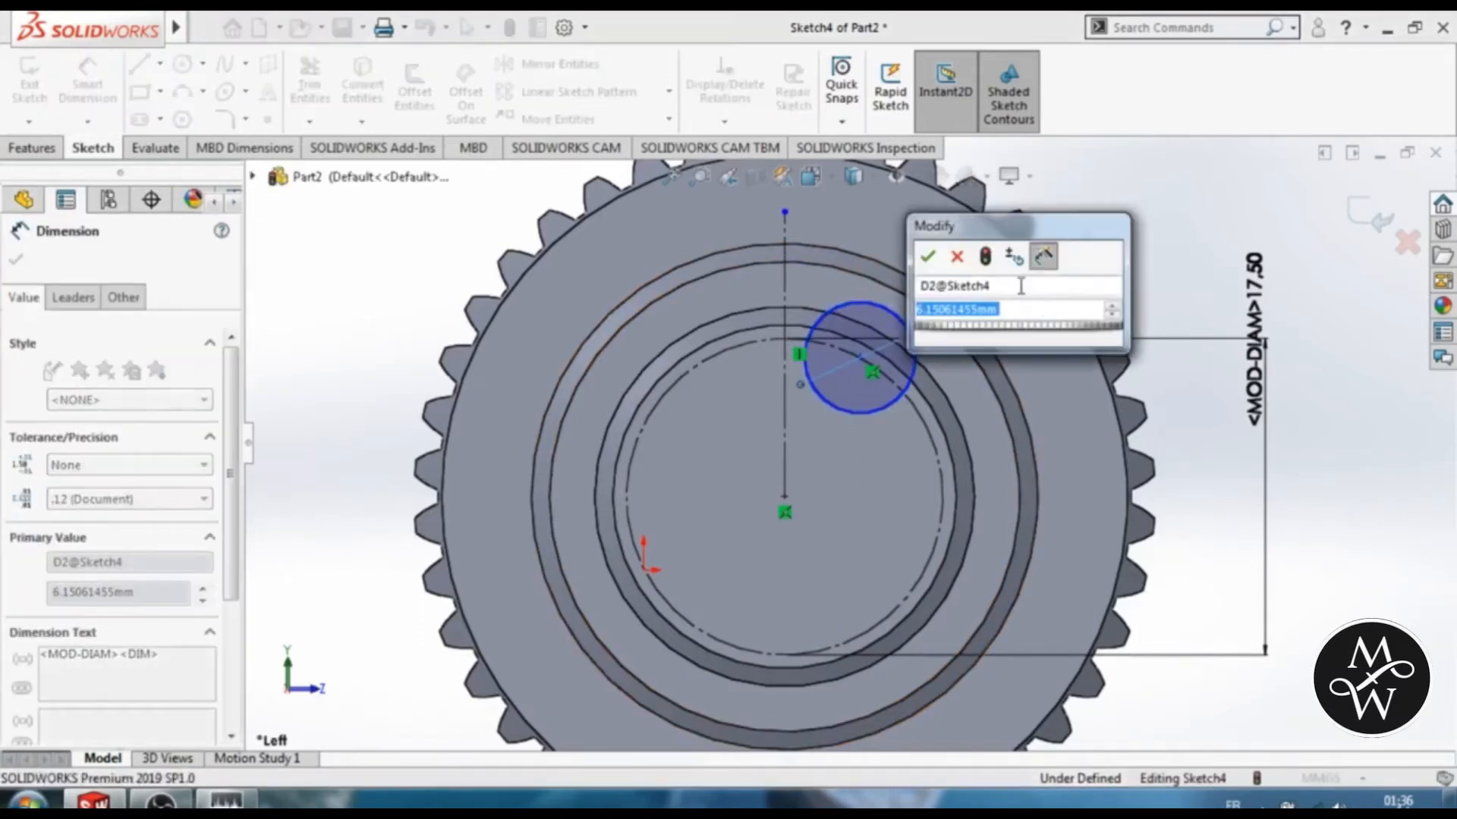
{"action": "type", "text": "6"}
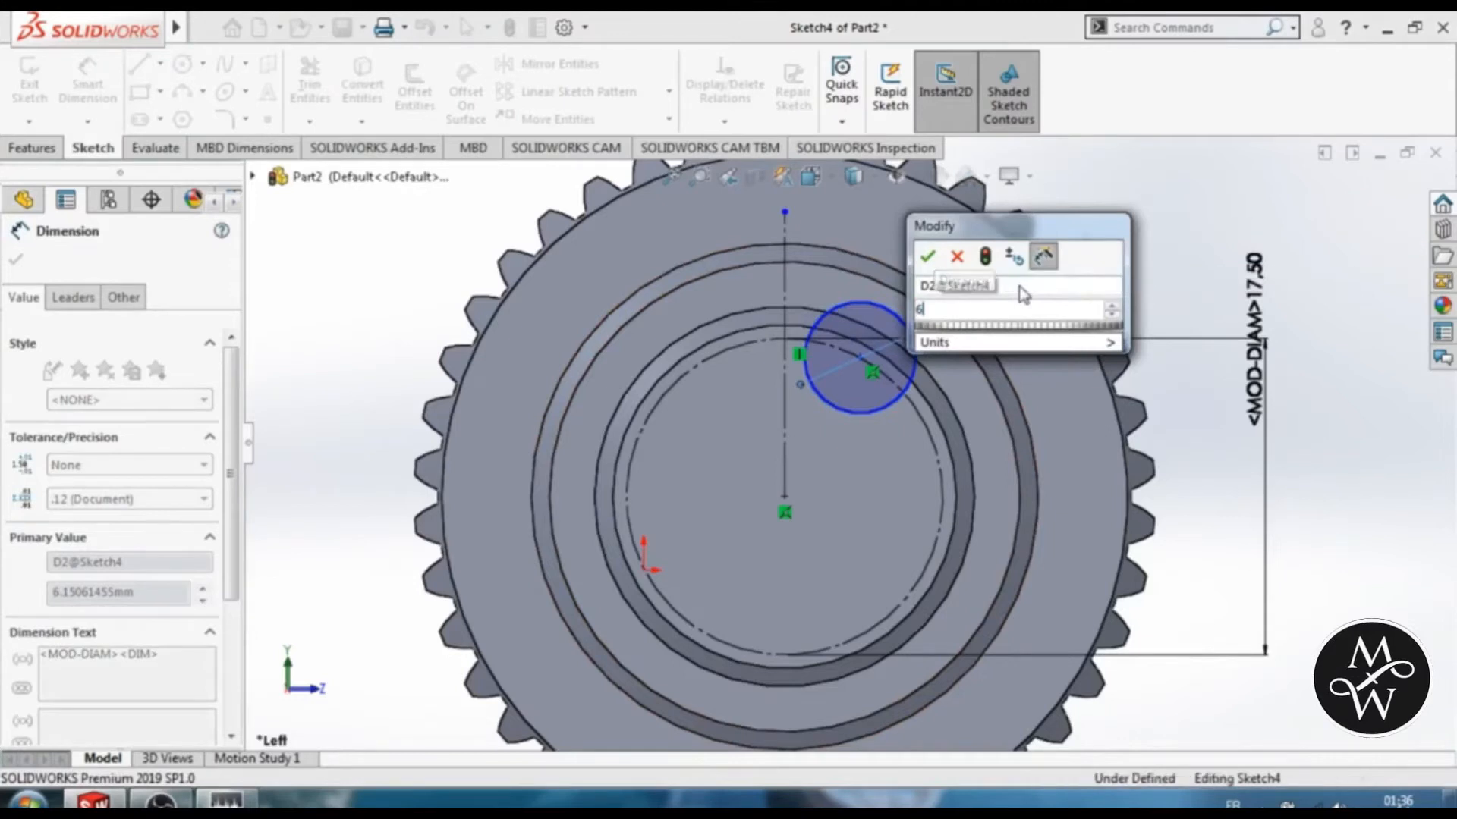
{"action": "key", "text": "Return"}
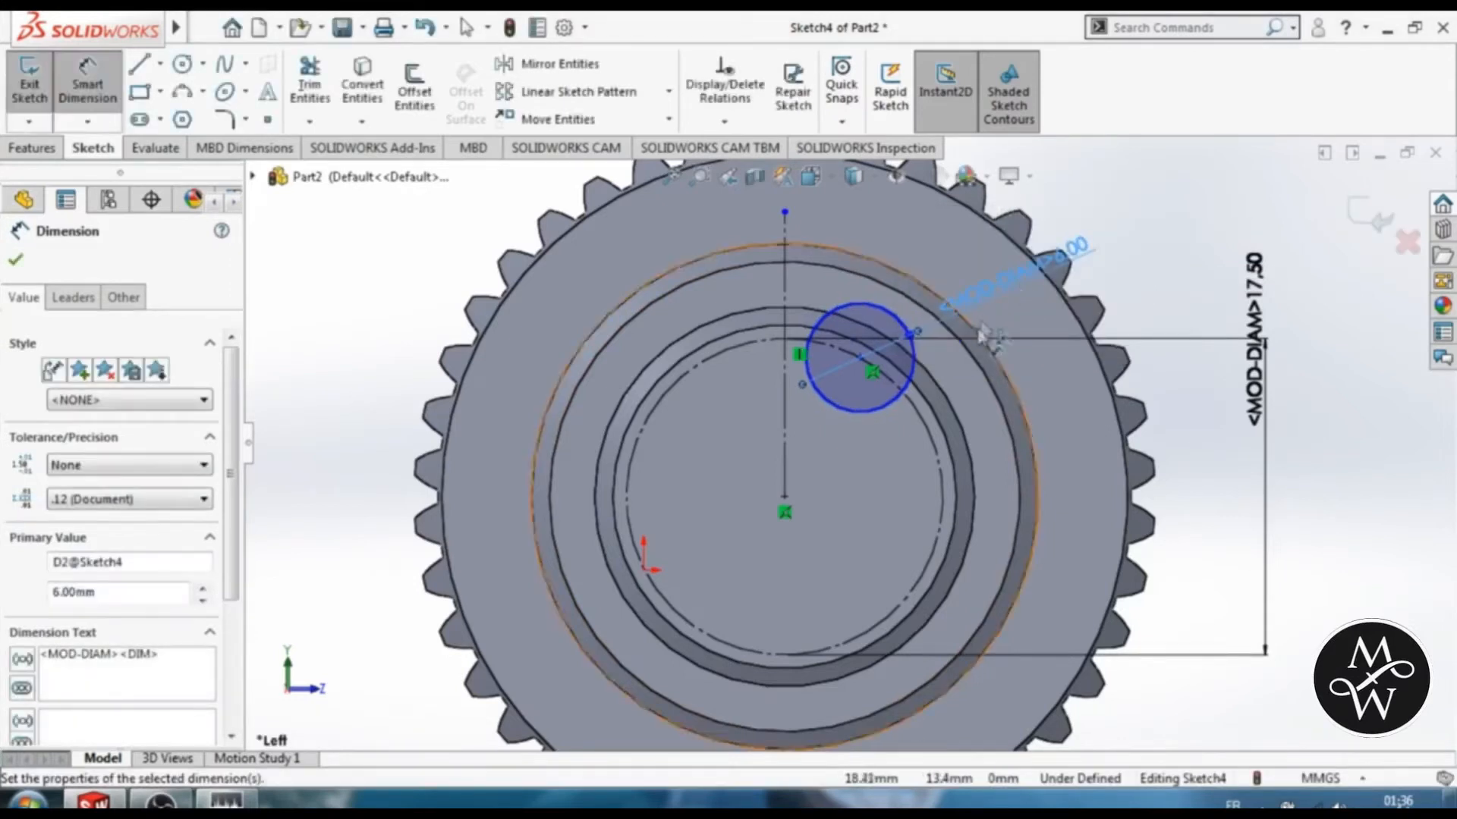
Step: Dimension the 6 mm circle's centre 3.6 mm horizontally from the vertical centerline
{"action": "left_click", "coordinate": [860, 359]}
{"action": "left_click", "coordinate": [785, 398]}
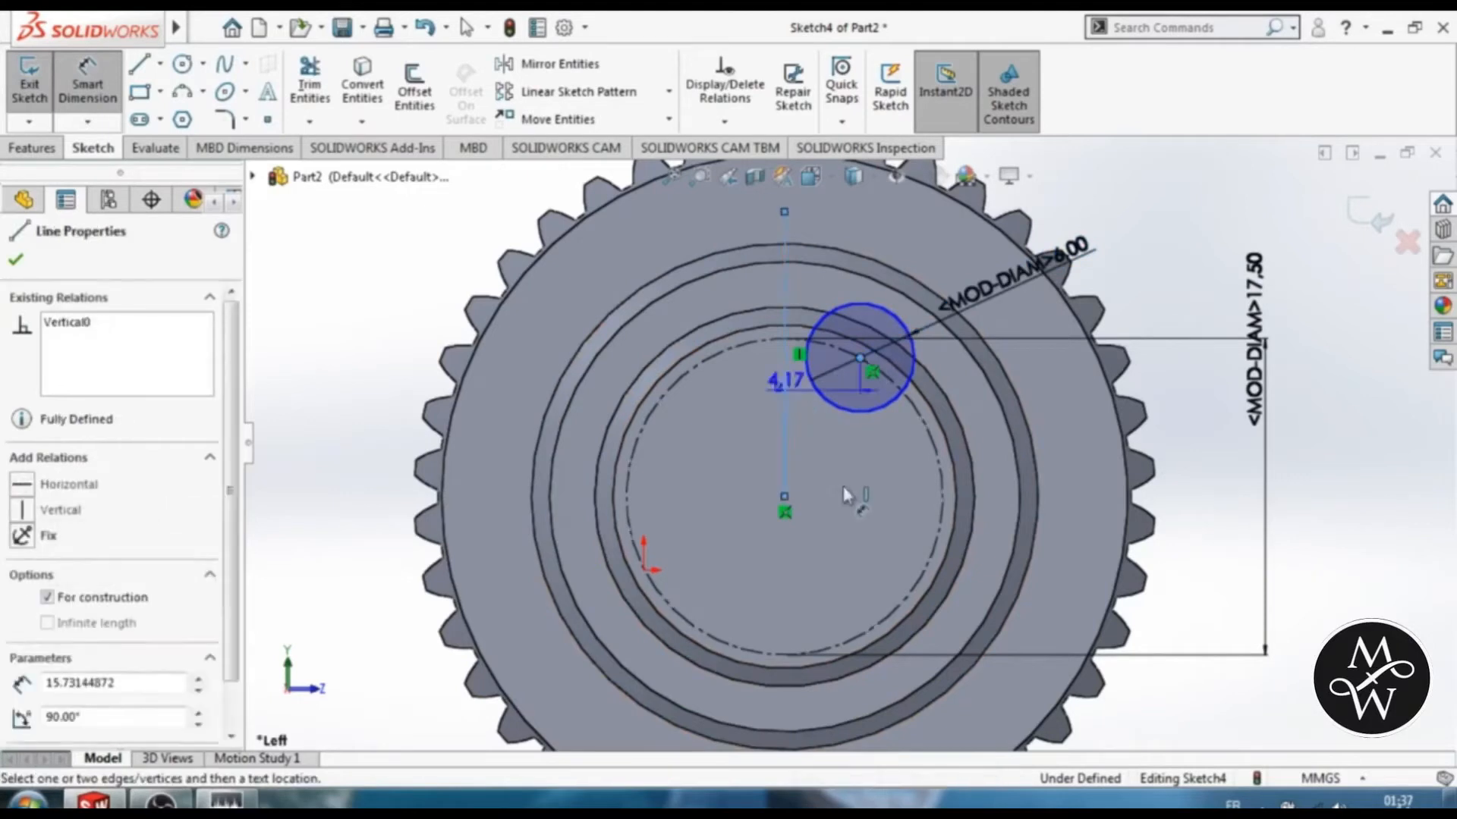
{"action": "left_click", "coordinate": [840, 481]}
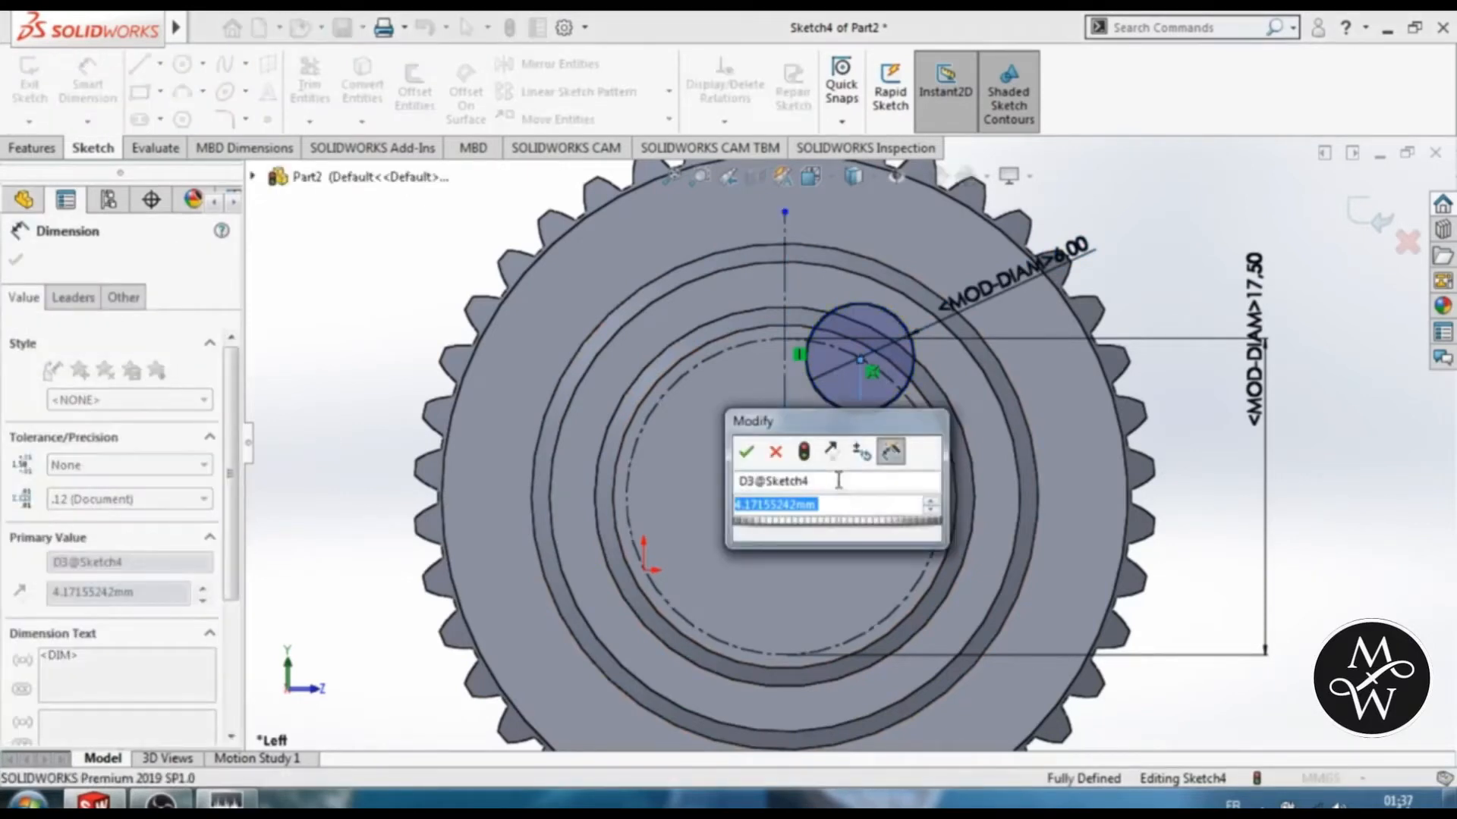
{"action": "type", "text": "3.6"}
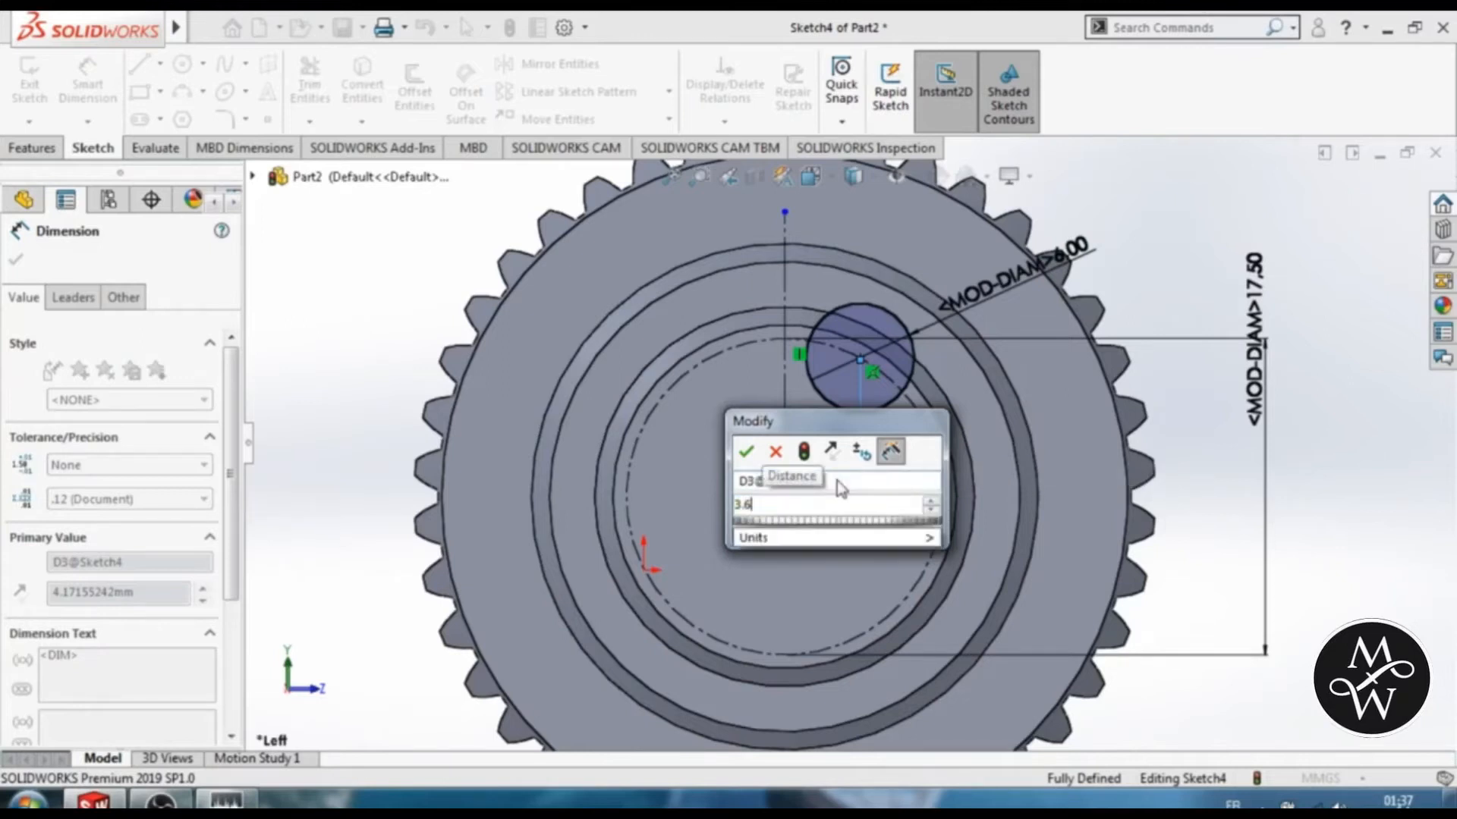
{"action": "key", "text": "Return"}
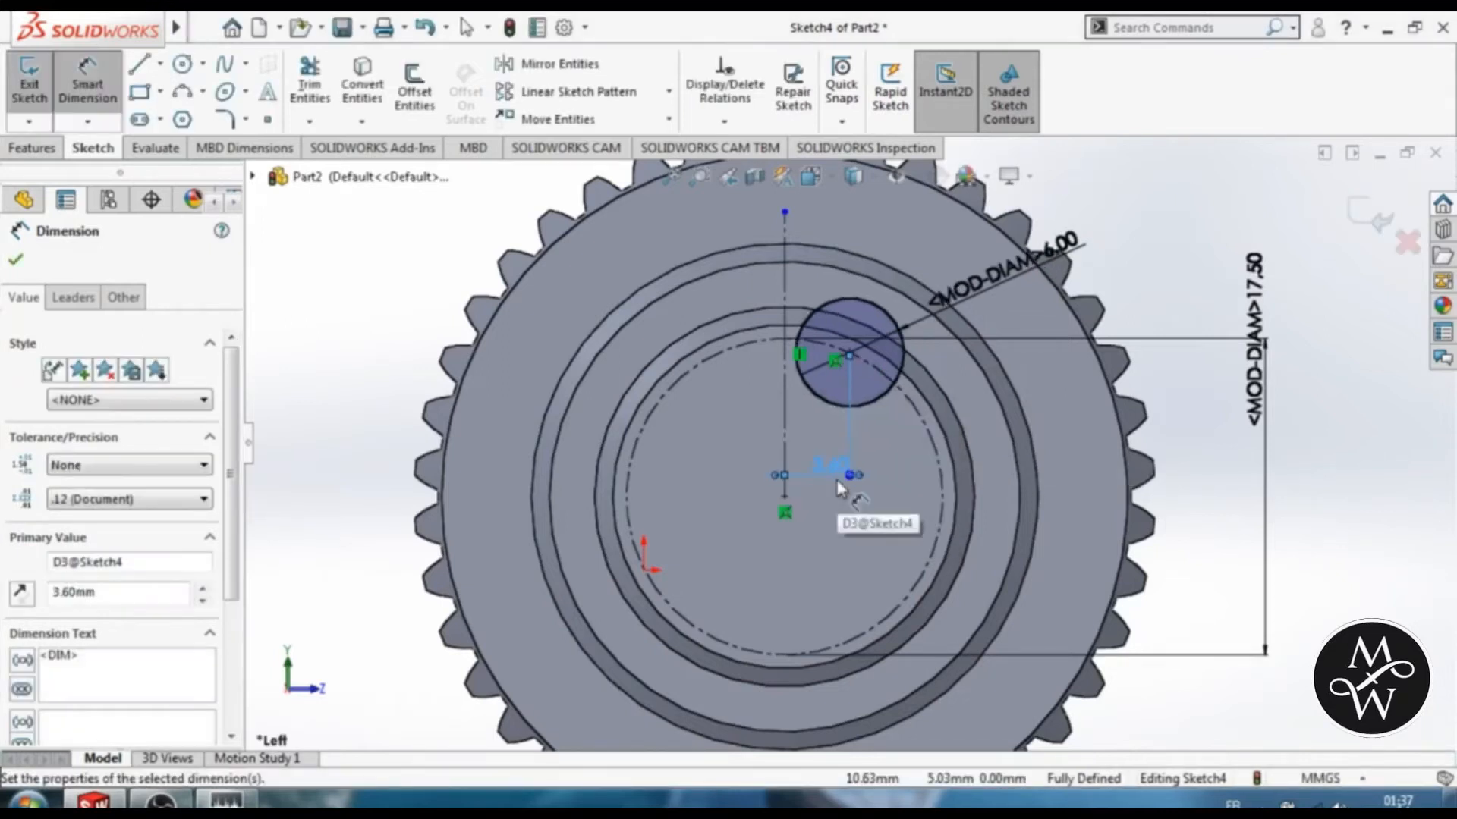
{"action": "left_click", "coordinate": [88, 83]}
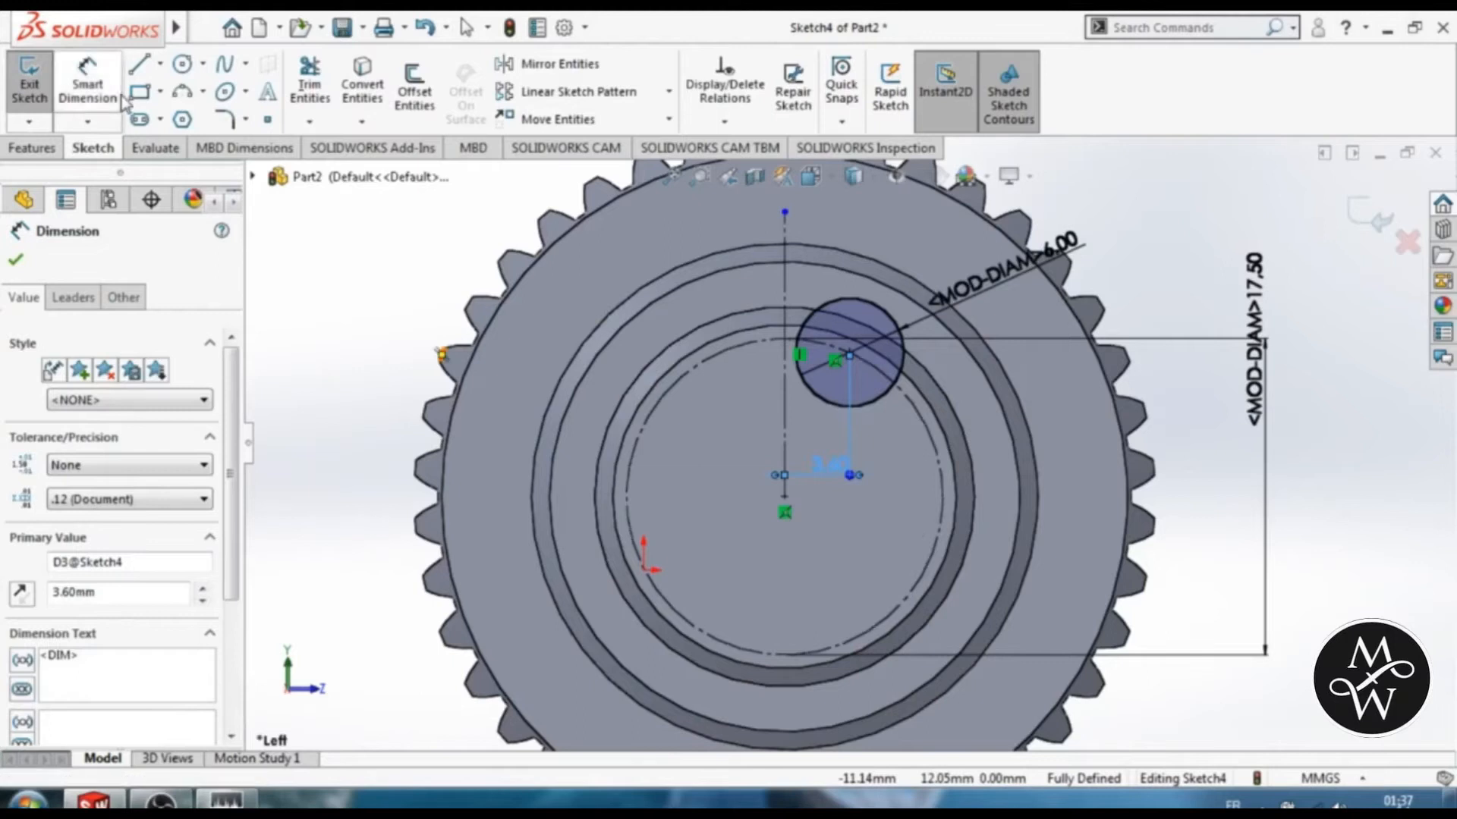
Step: Sketch a second small circle centred on the 17.5 mm construction circle, just left of the vertical centerline
{"action": "left_click", "coordinate": [185, 65]}
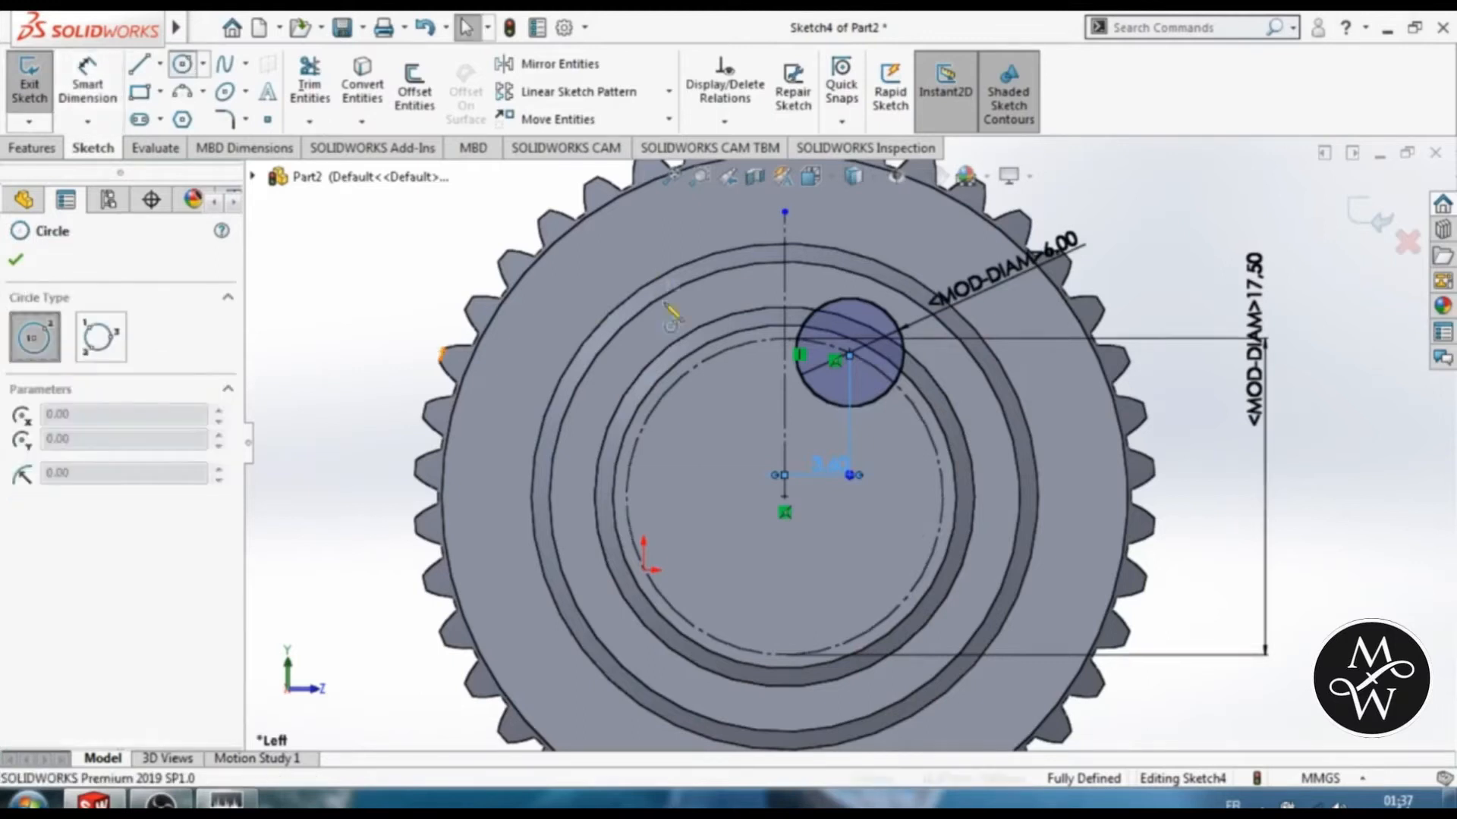
{"action": "left_click", "coordinate": [699, 363]}
{"action": "left_click", "coordinate": [713, 293]}
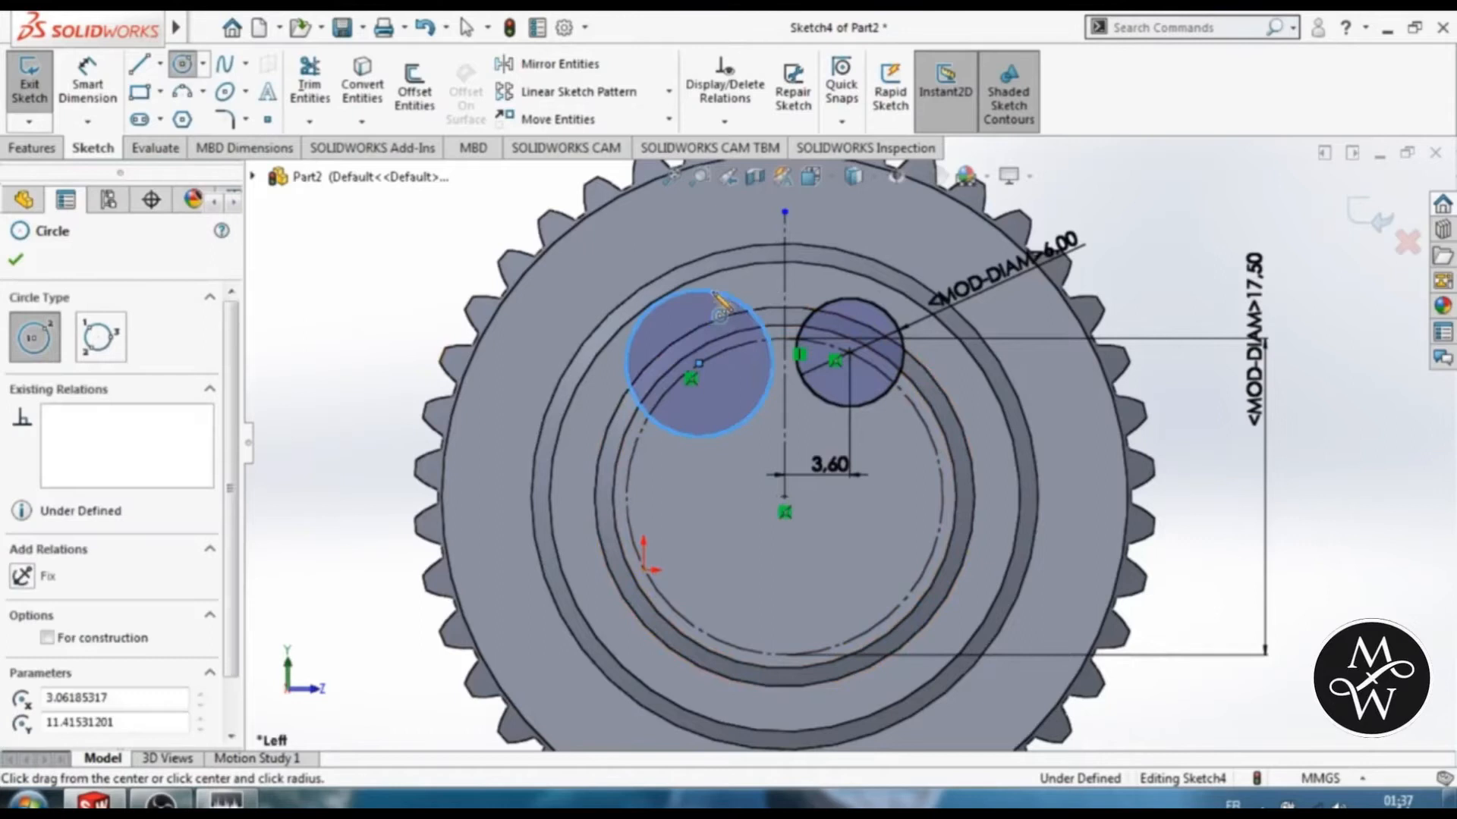
{"action": "left_click", "coordinate": [15, 259]}
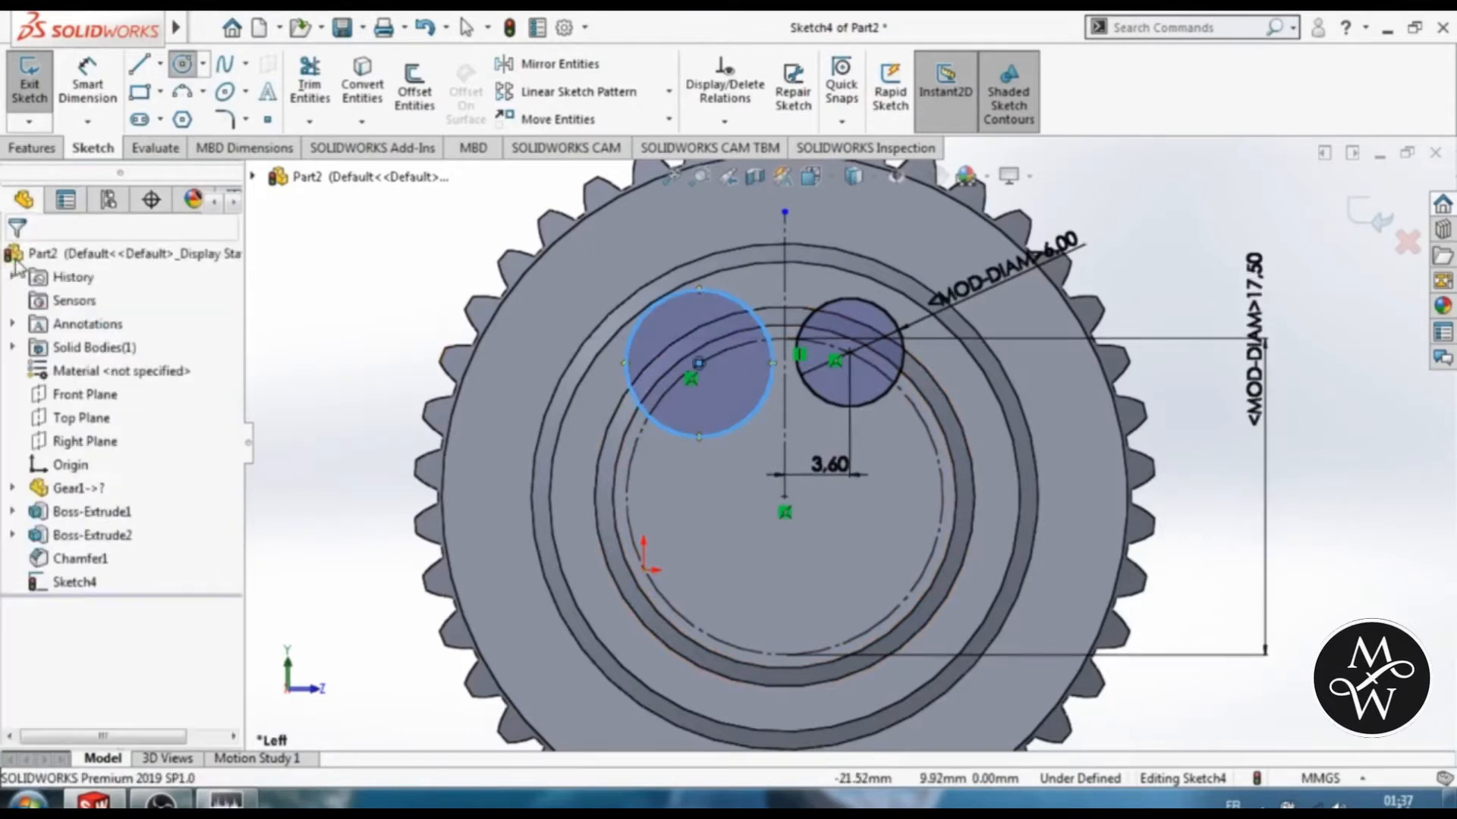
Step: Make the two small circles symmetric about the vertical centerline
{"action": "left_click", "coordinate": [840, 316], "text": "ctrl"}
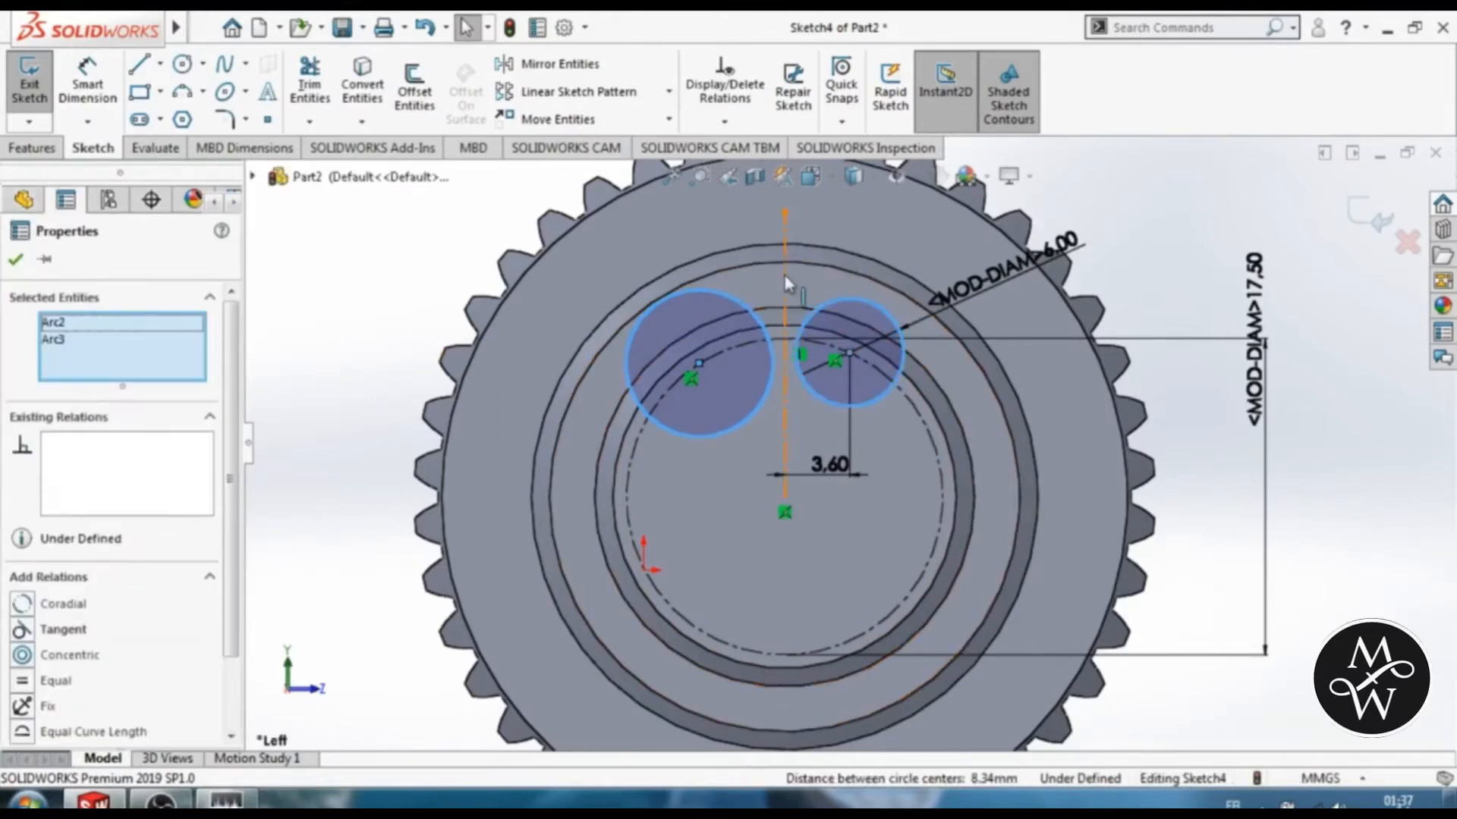
{"action": "left_click", "coordinate": [786, 284], "text": "ctrl"}
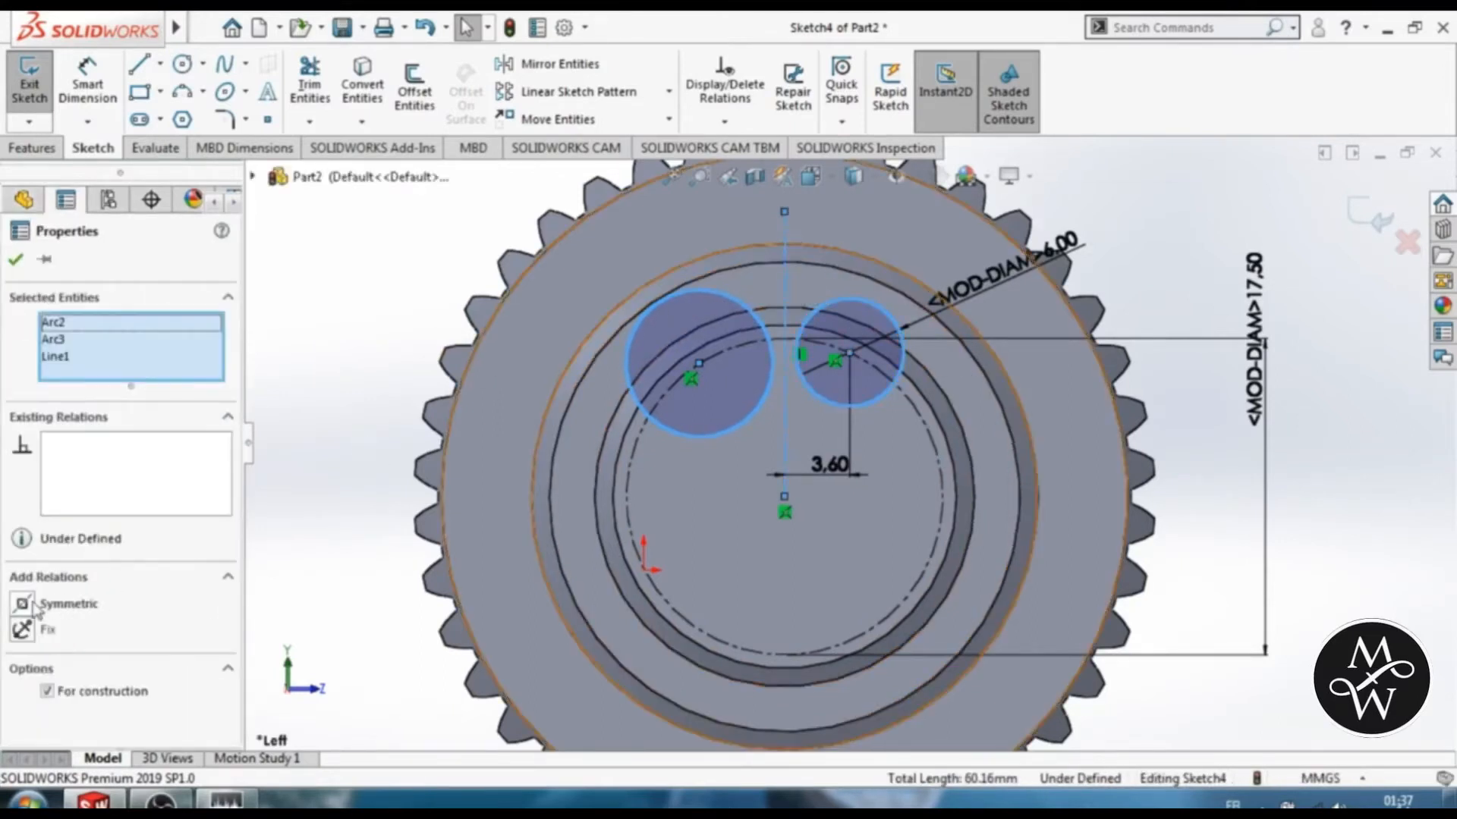
{"action": "left_click", "coordinate": [25, 605]}
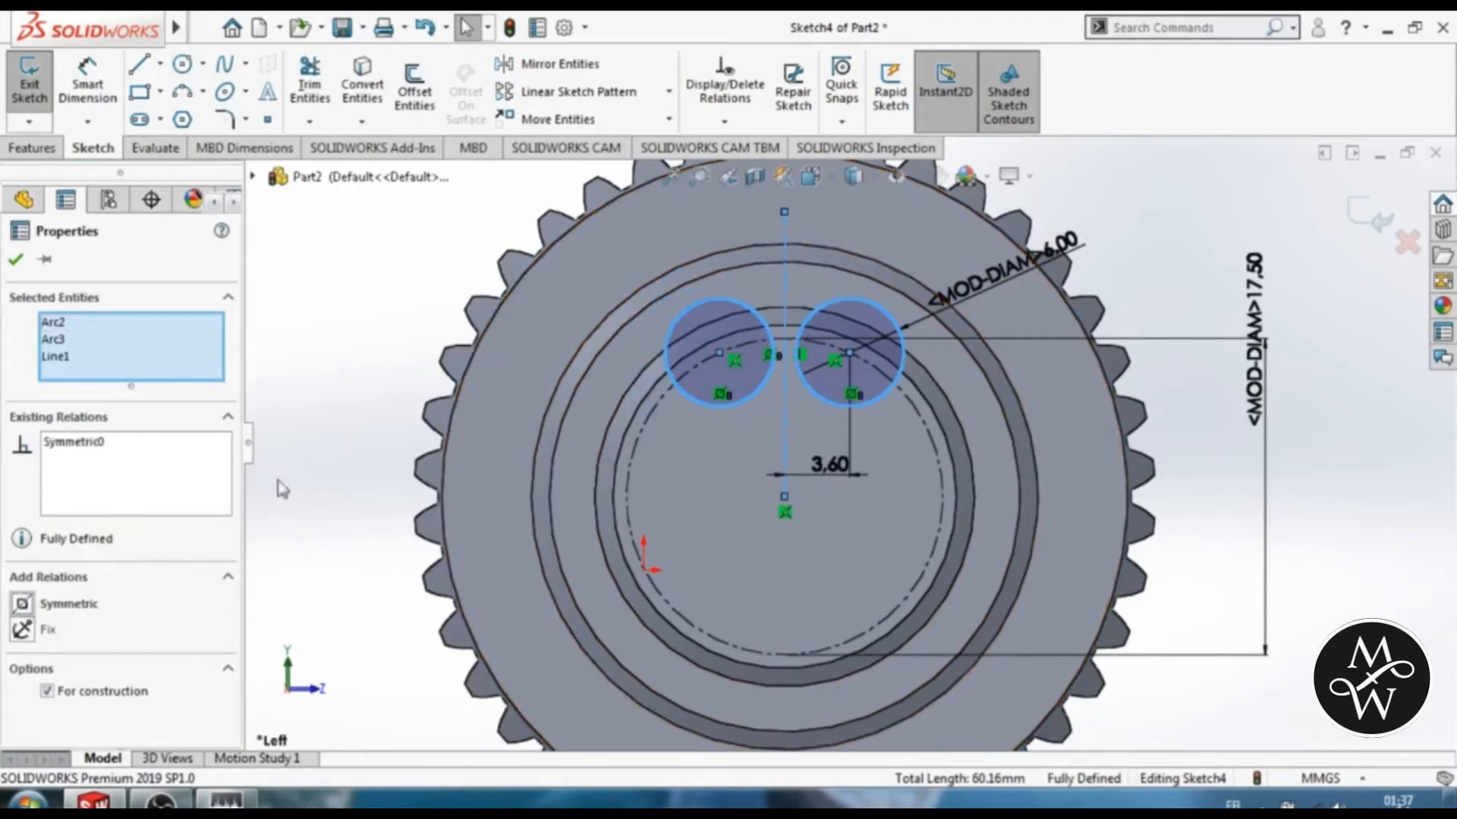
{"action": "left_click", "coordinate": [17, 259]}
{"action": "left_click", "coordinate": [298, 324]}
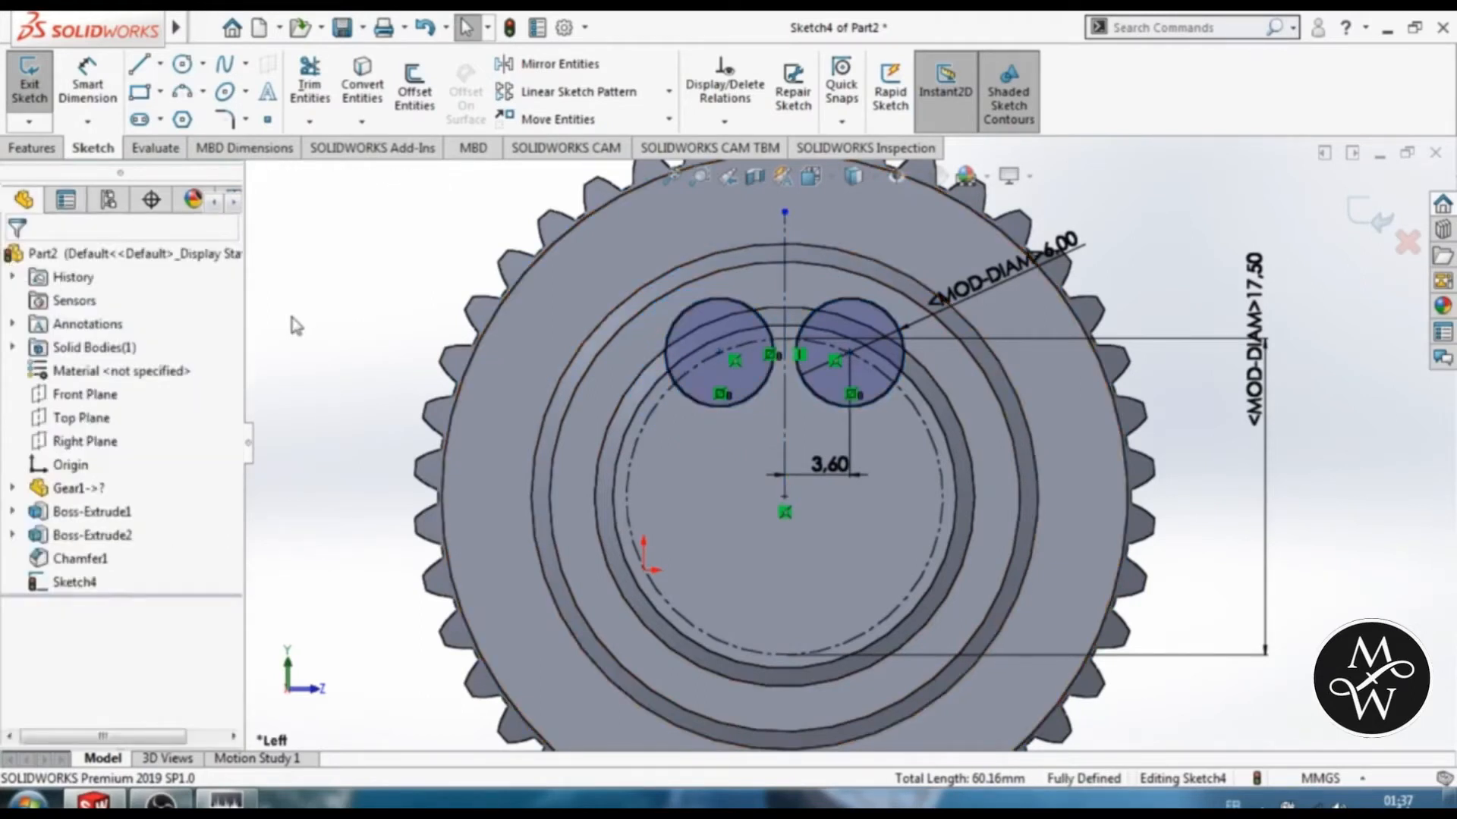
Step: Convert both small circles to construction geometry
{"action": "scroll", "coordinate": [804, 307], "scroll_direction": "down", "scroll_amount": 4}
{"action": "scroll", "coordinate": [850, 334], "scroll_direction": "up", "scroll_amount": 3}
{"action": "left_click", "coordinate": [814, 373]}
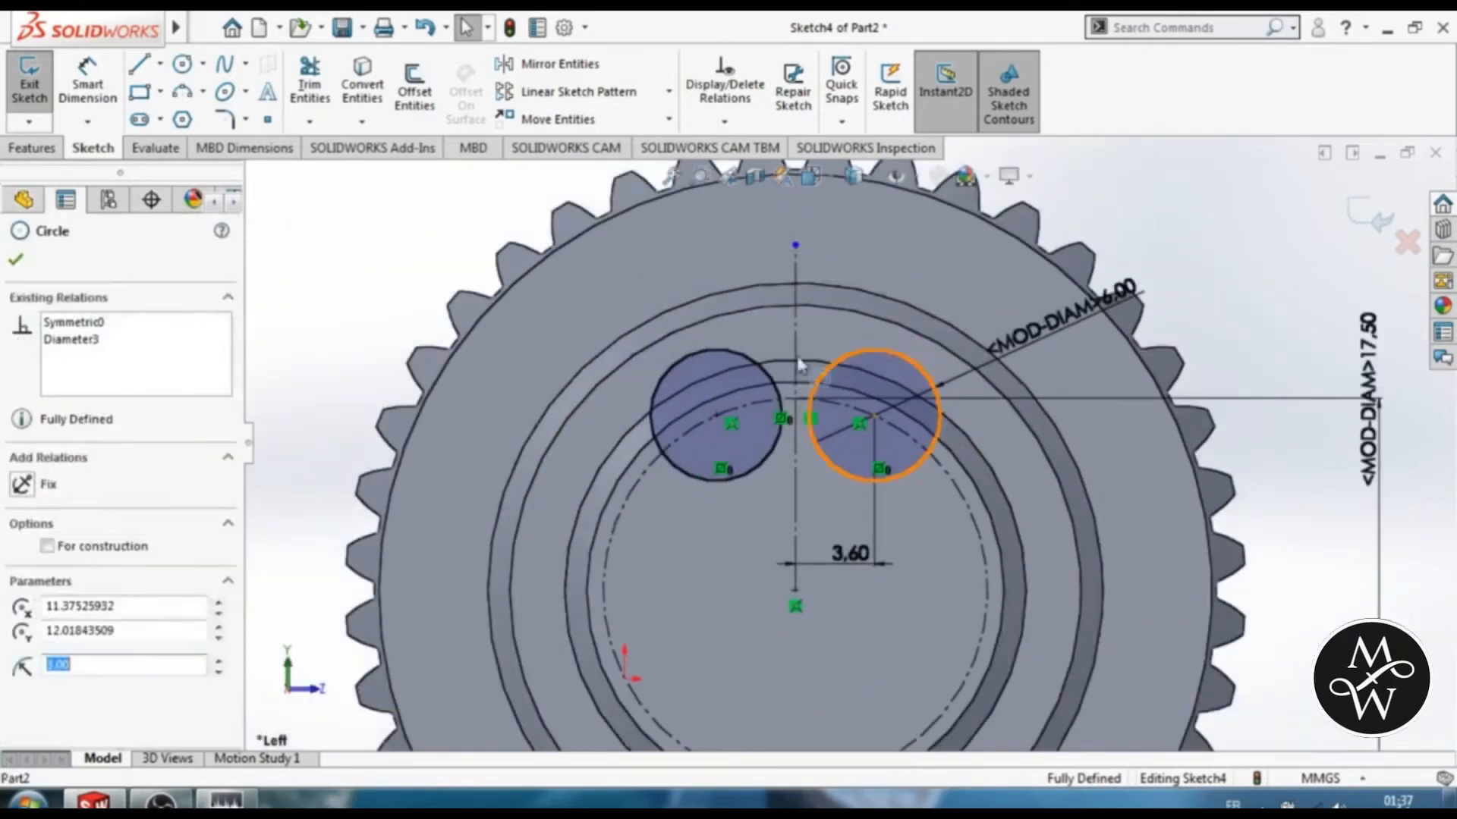
{"action": "left_click", "coordinate": [723, 360], "text": "ctrl"}
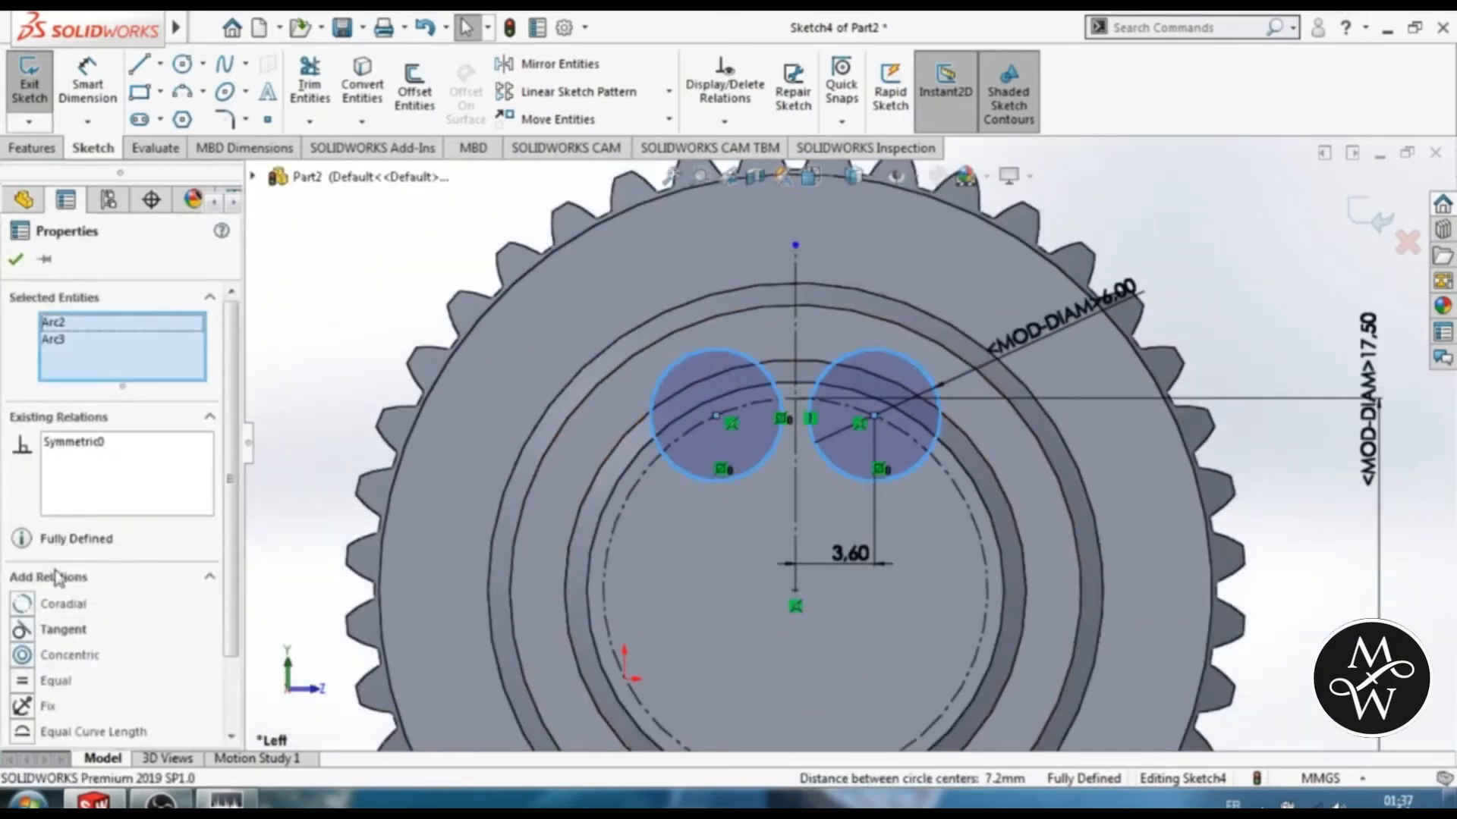
{"action": "scroll", "coordinate": [228, 516], "scroll_direction": "down", "scroll_amount": 2}
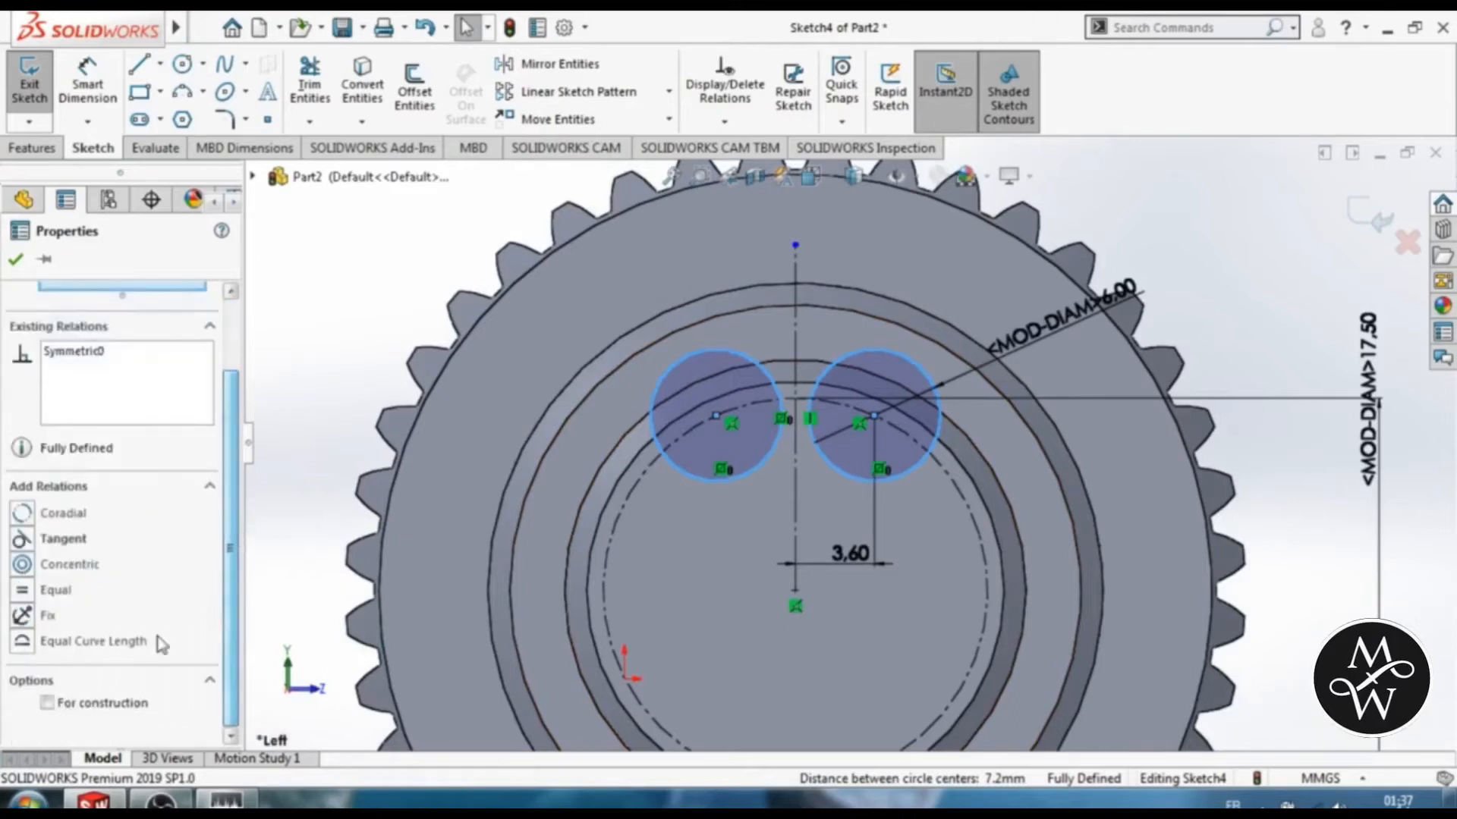
{"action": "left_click", "coordinate": [47, 703]}
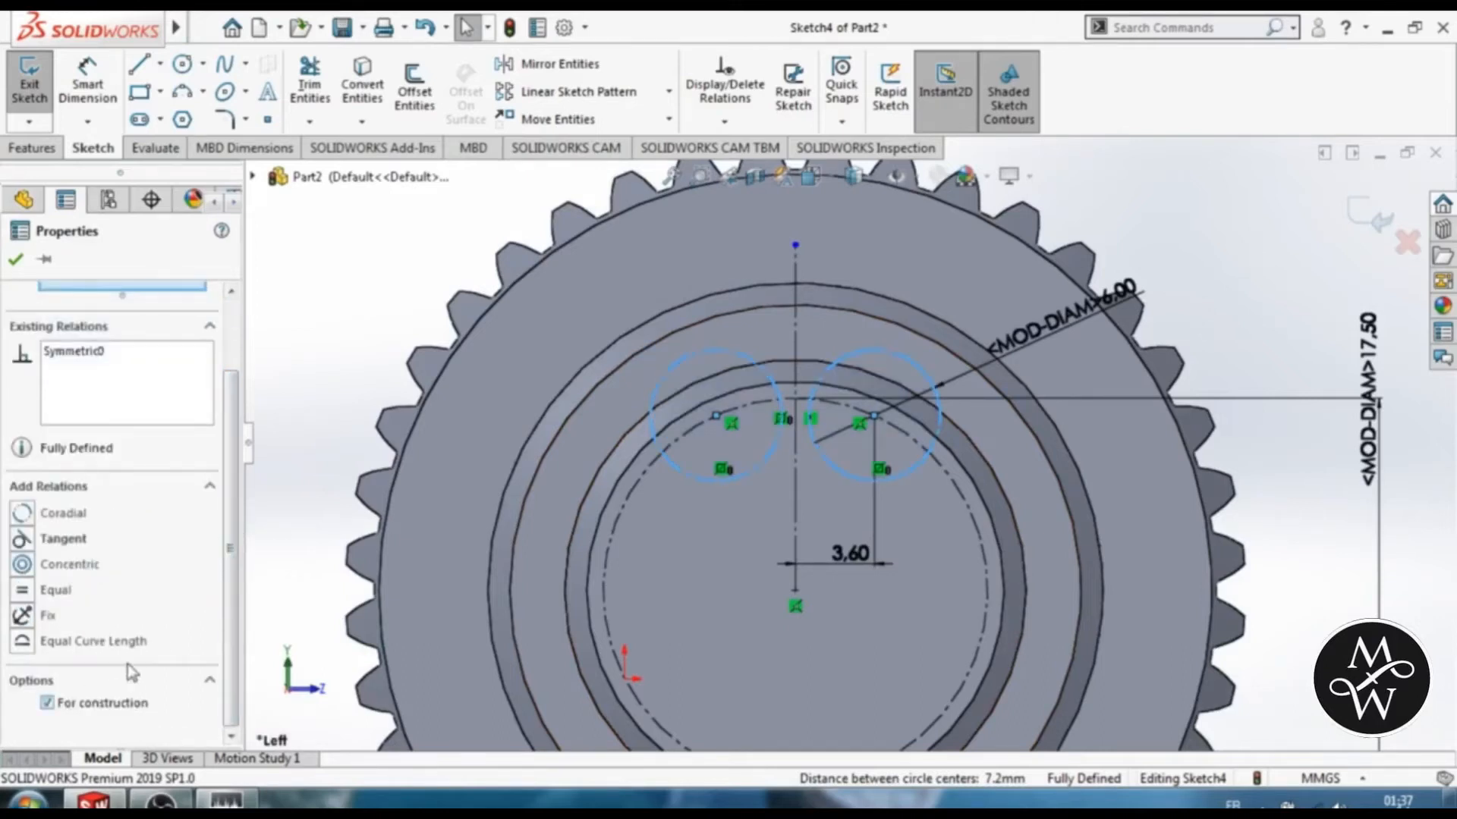
{"action": "left_click", "coordinate": [15, 260]}
Step: Sketch two three-point arcs between the small circles, about 8.75 mm radius along the construction circle and about 10.5 mm radius along the shaft's edge
{"action": "scroll", "coordinate": [835, 402], "scroll_direction": "down", "scroll_amount": 2}
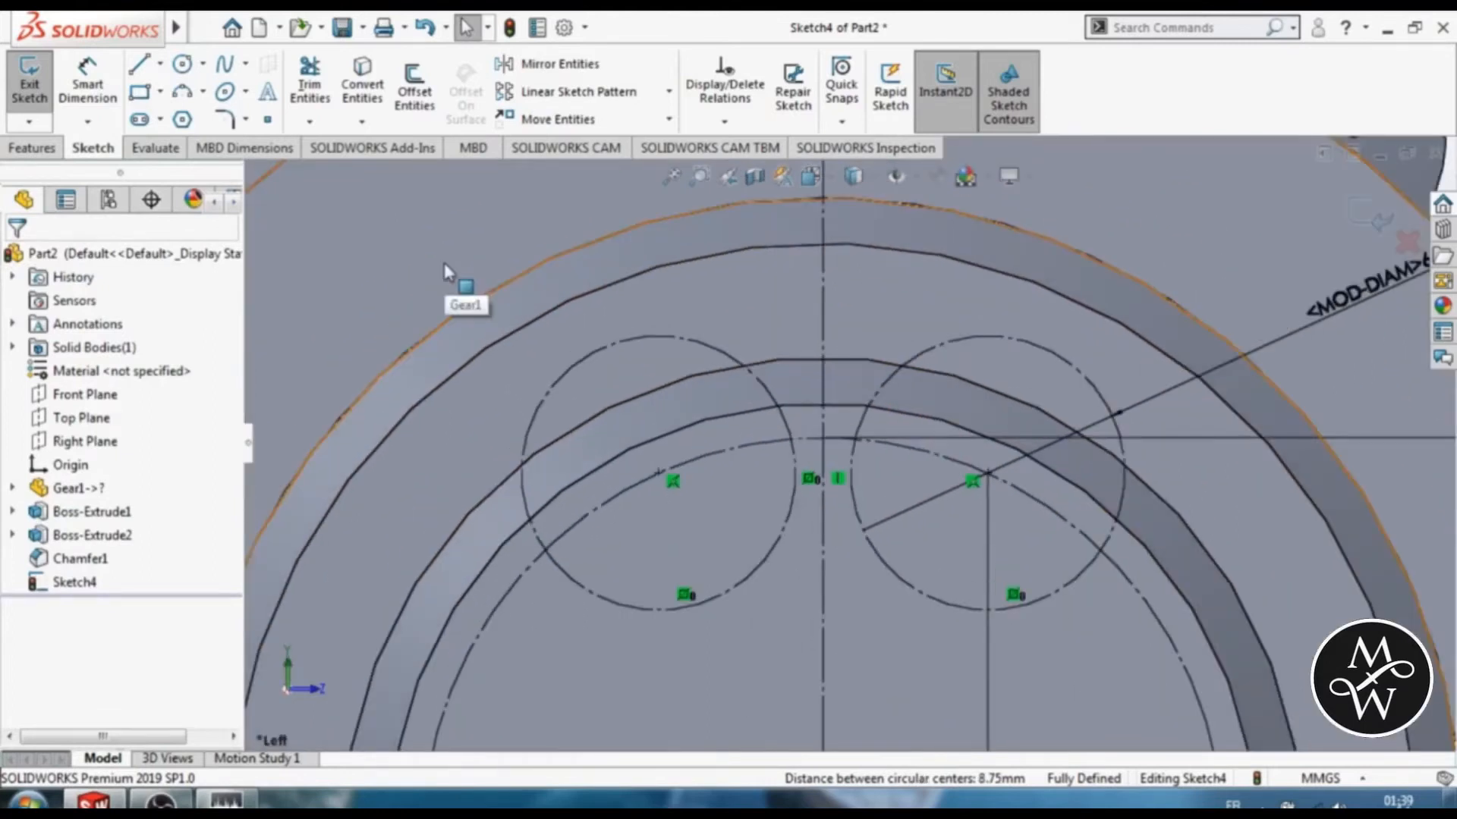
{"action": "left_click", "coordinate": [182, 92]}
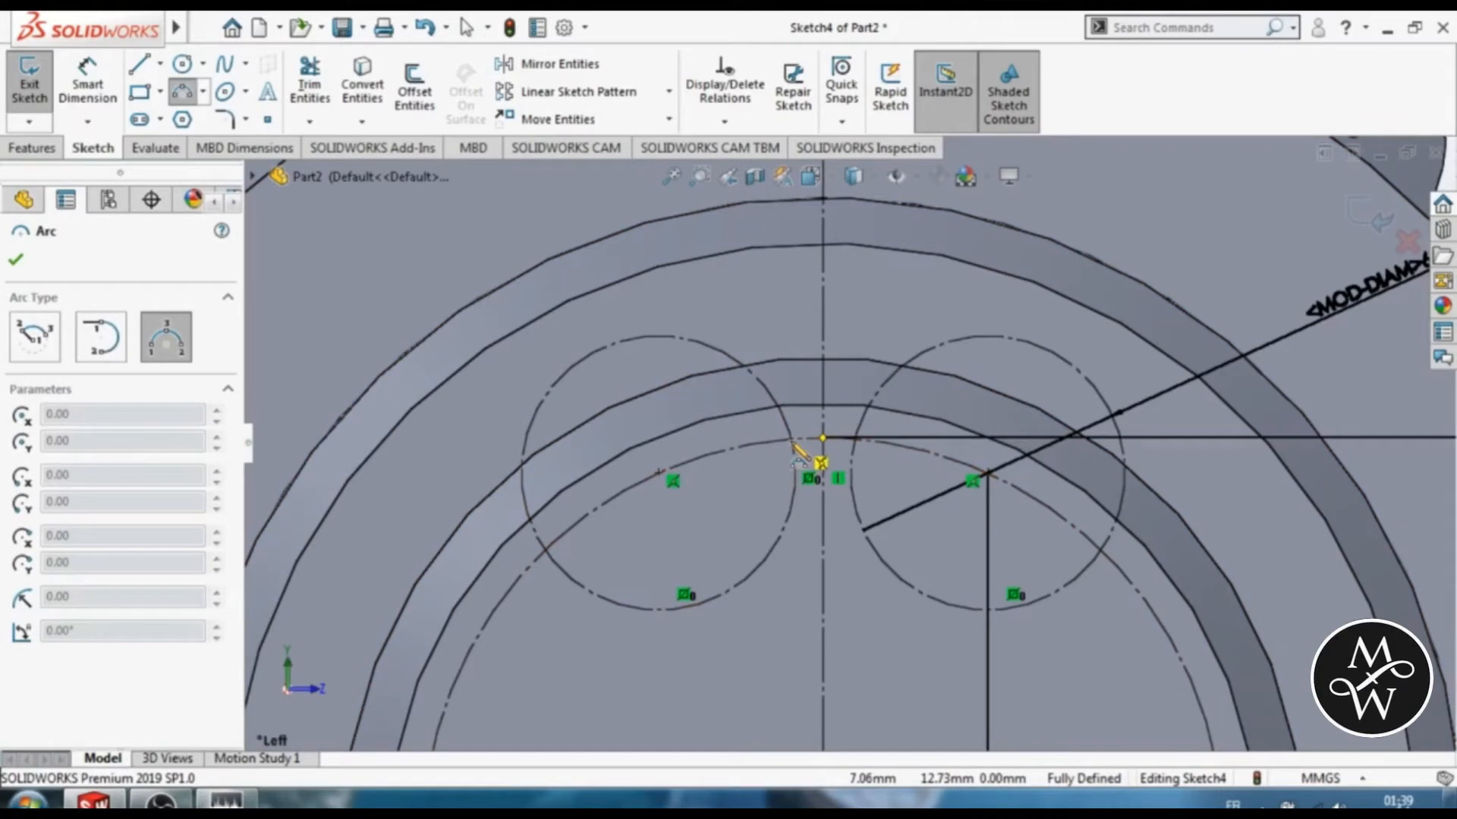
{"action": "left_click", "coordinate": [856, 440]}
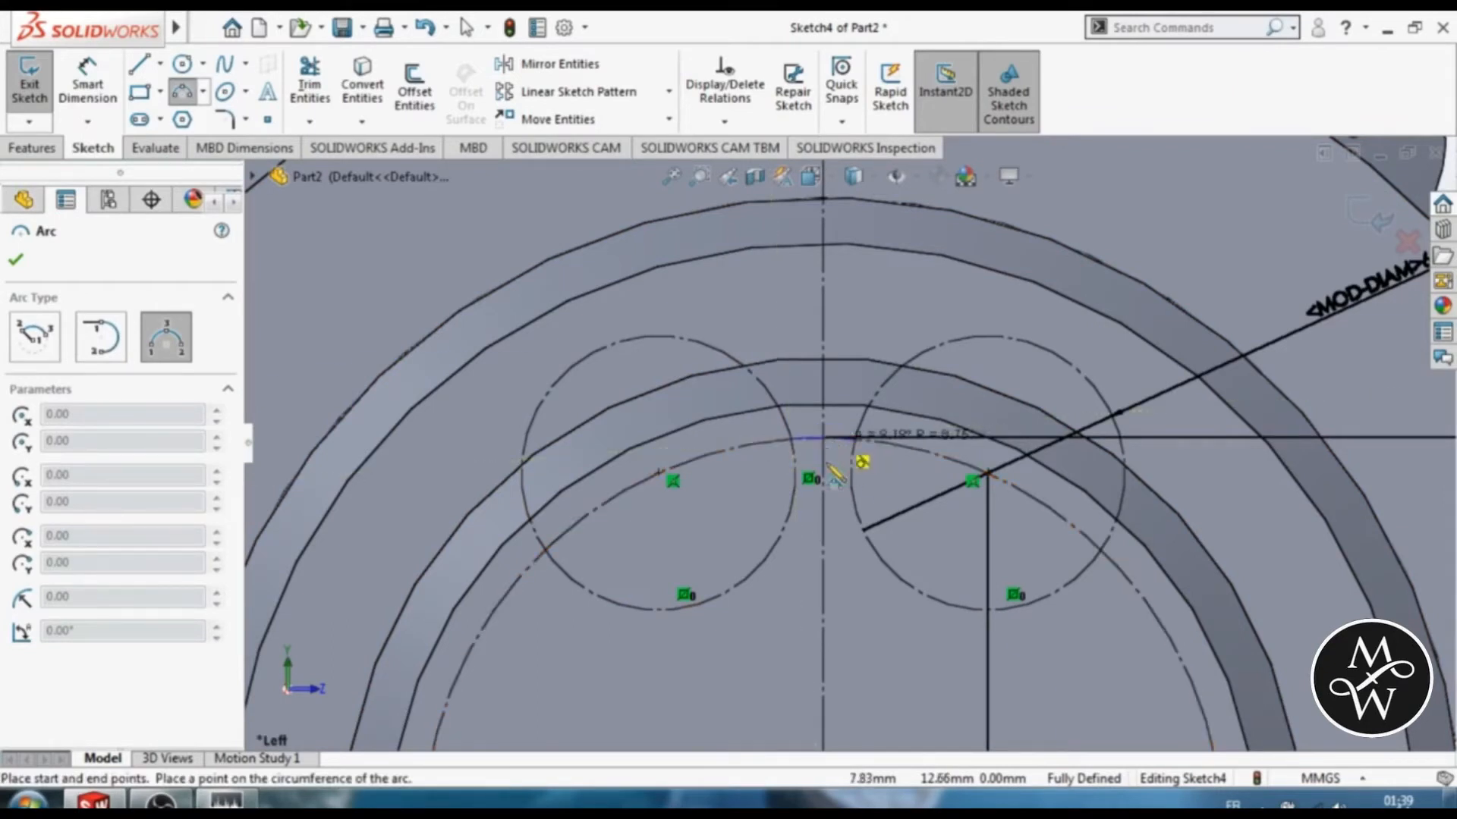
{"action": "left_click", "coordinate": [861, 459]}
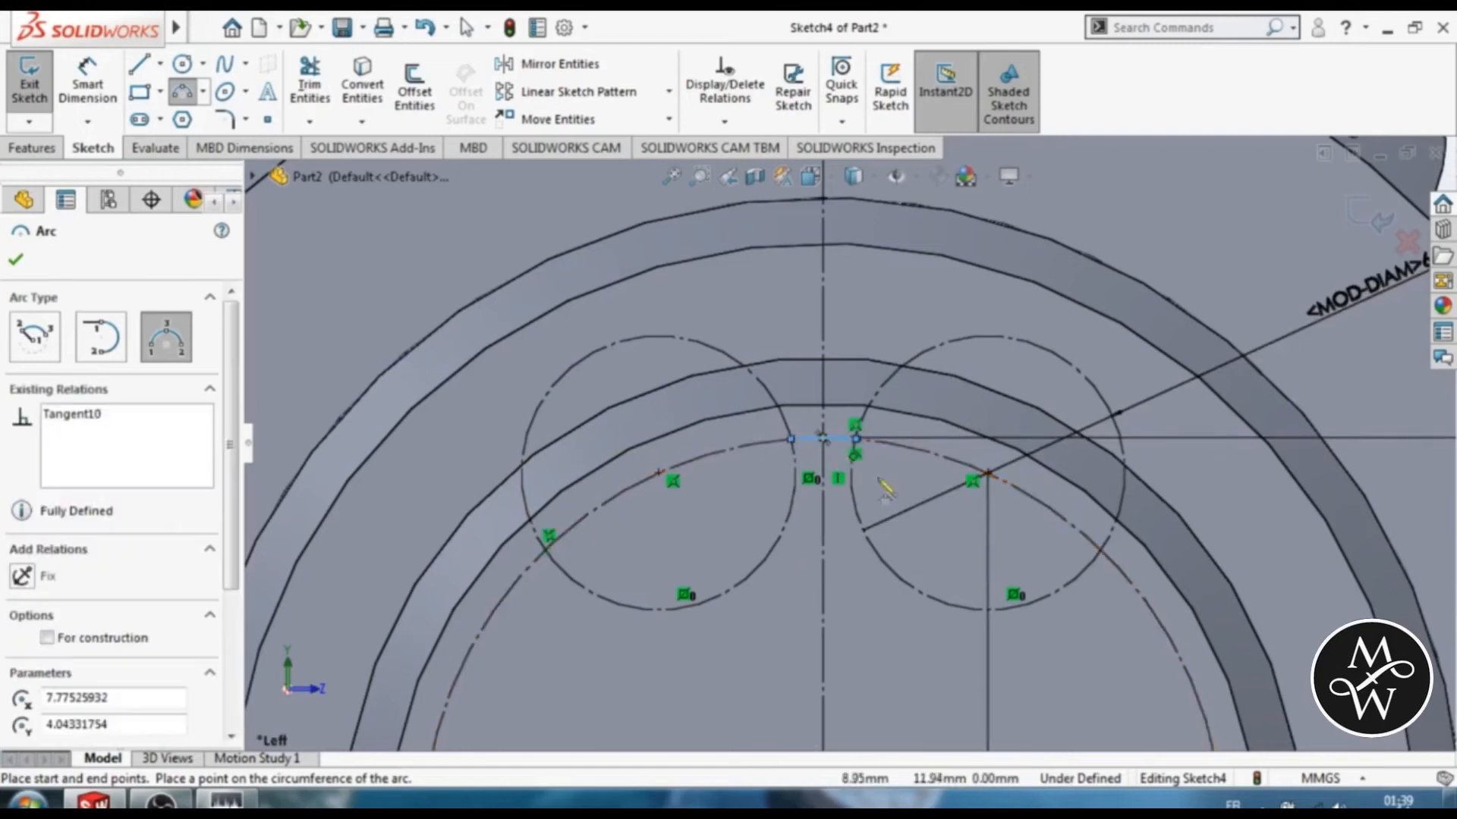
{"action": "left_click", "coordinate": [905, 368]}
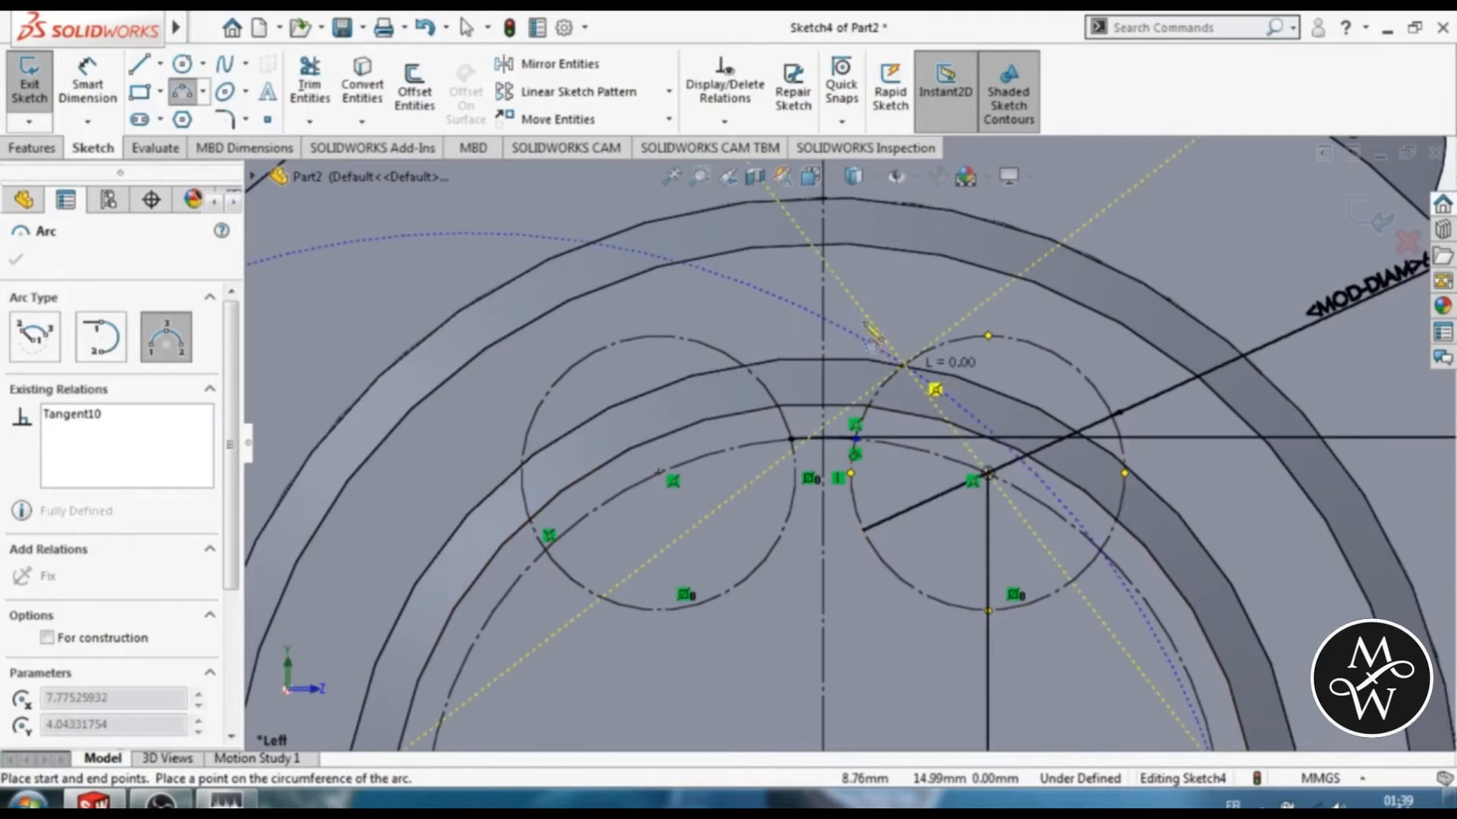
{"action": "left_click", "coordinate": [749, 369]}
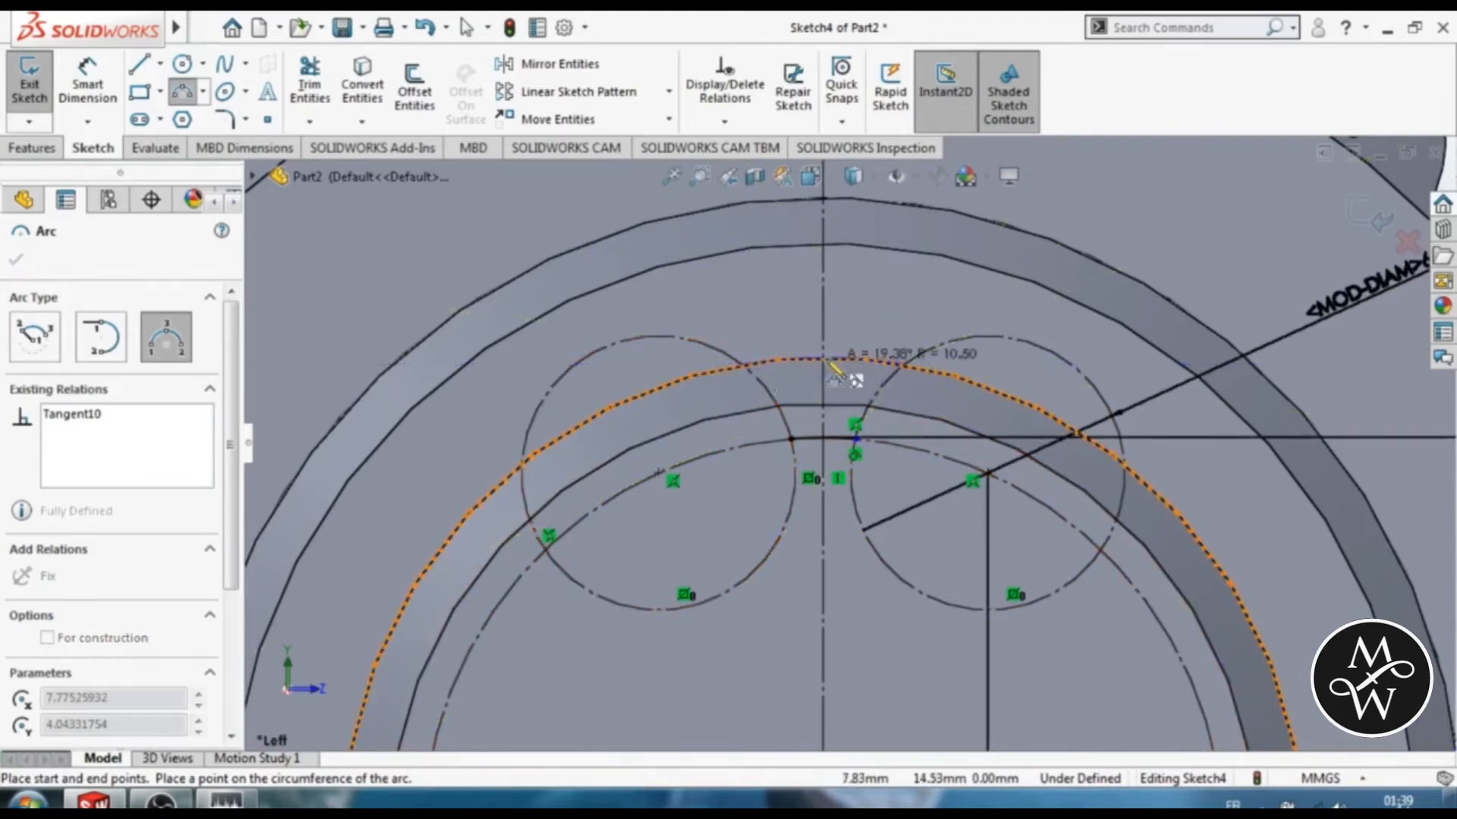
{"action": "left_click", "coordinate": [829, 363]}
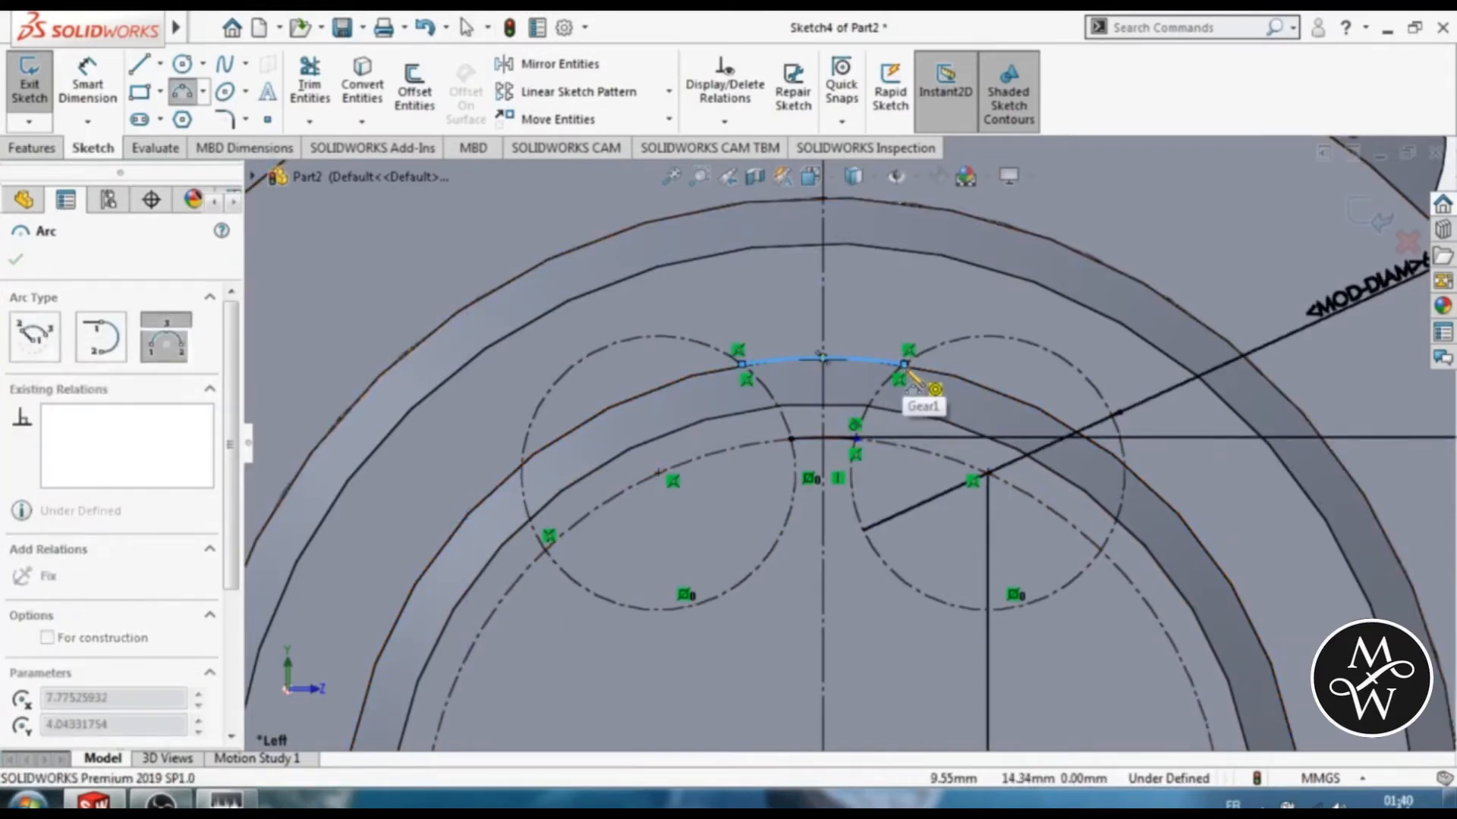
Step: Sketch a three-point arc of about 2.83 mm radius joining the right ends of the lower and upper arcs
{"action": "left_click", "coordinate": [856, 438]}
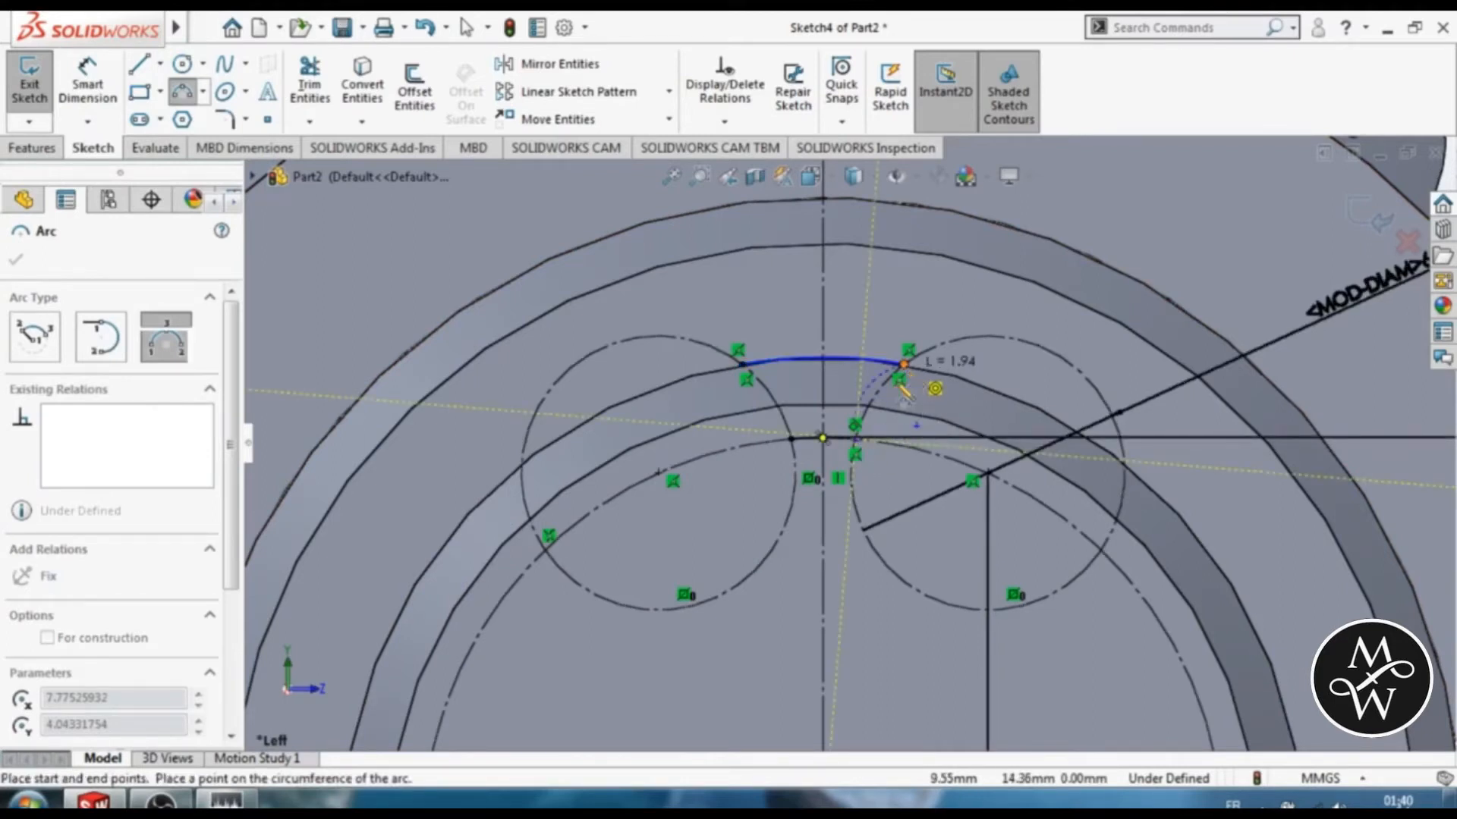
{"action": "left_click", "coordinate": [904, 364]}
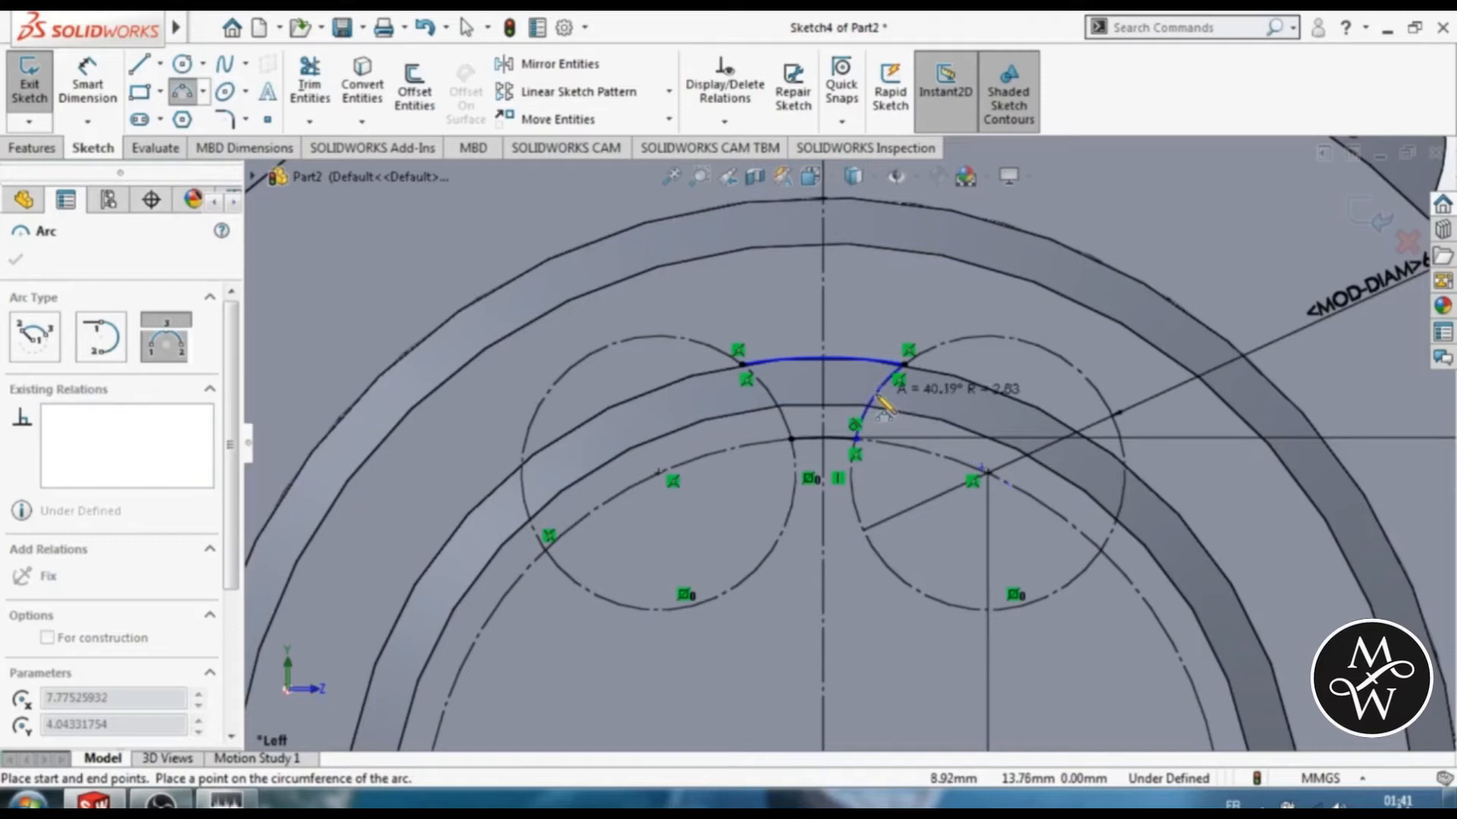
{"action": "left_click", "coordinate": [878, 399]}
{"action": "key", "text": "Escape"}
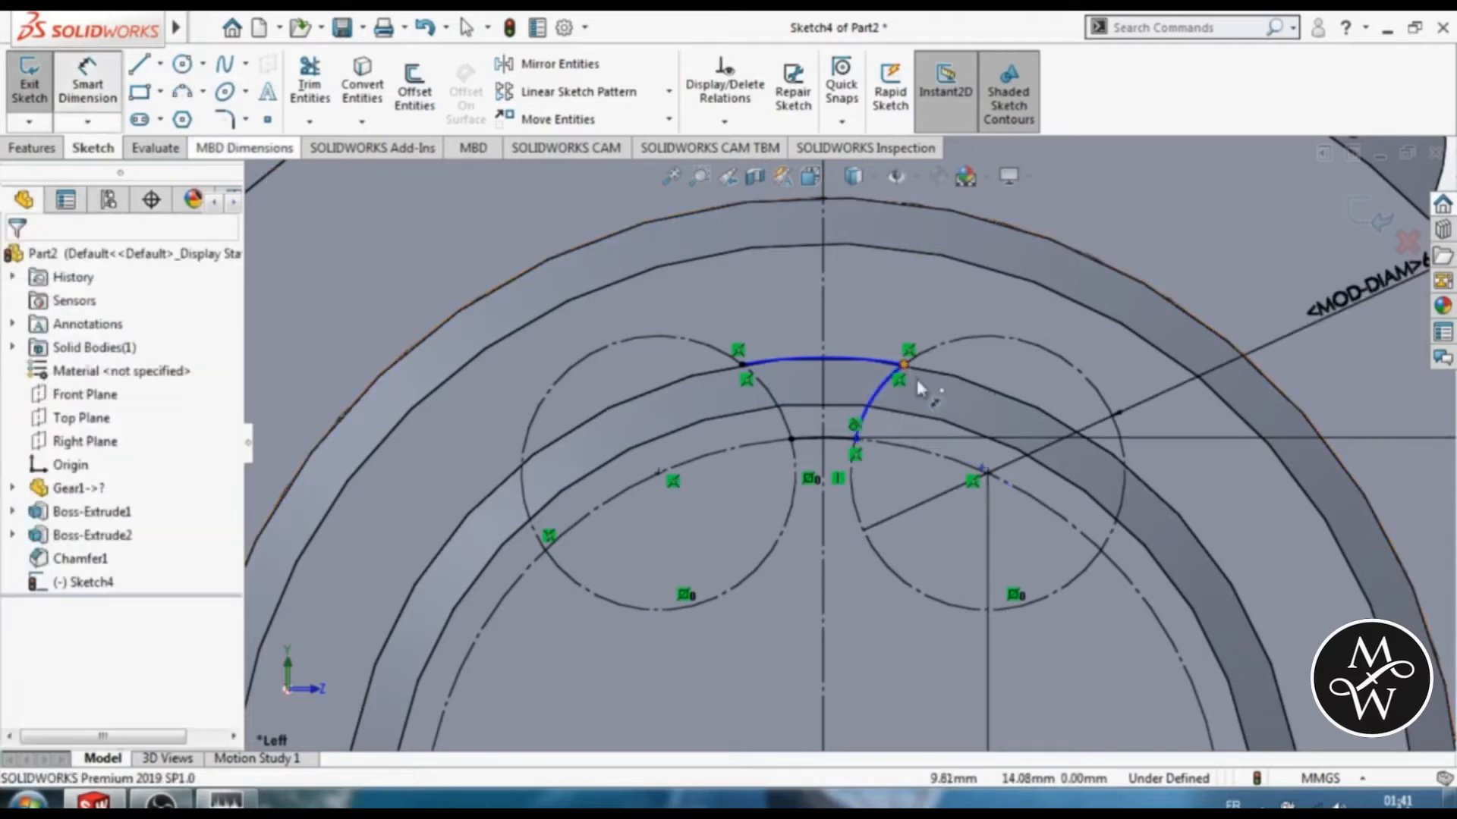
Step: Set the radius of the right side arc to 3 mm
{"action": "left_click", "coordinate": [890, 387]}
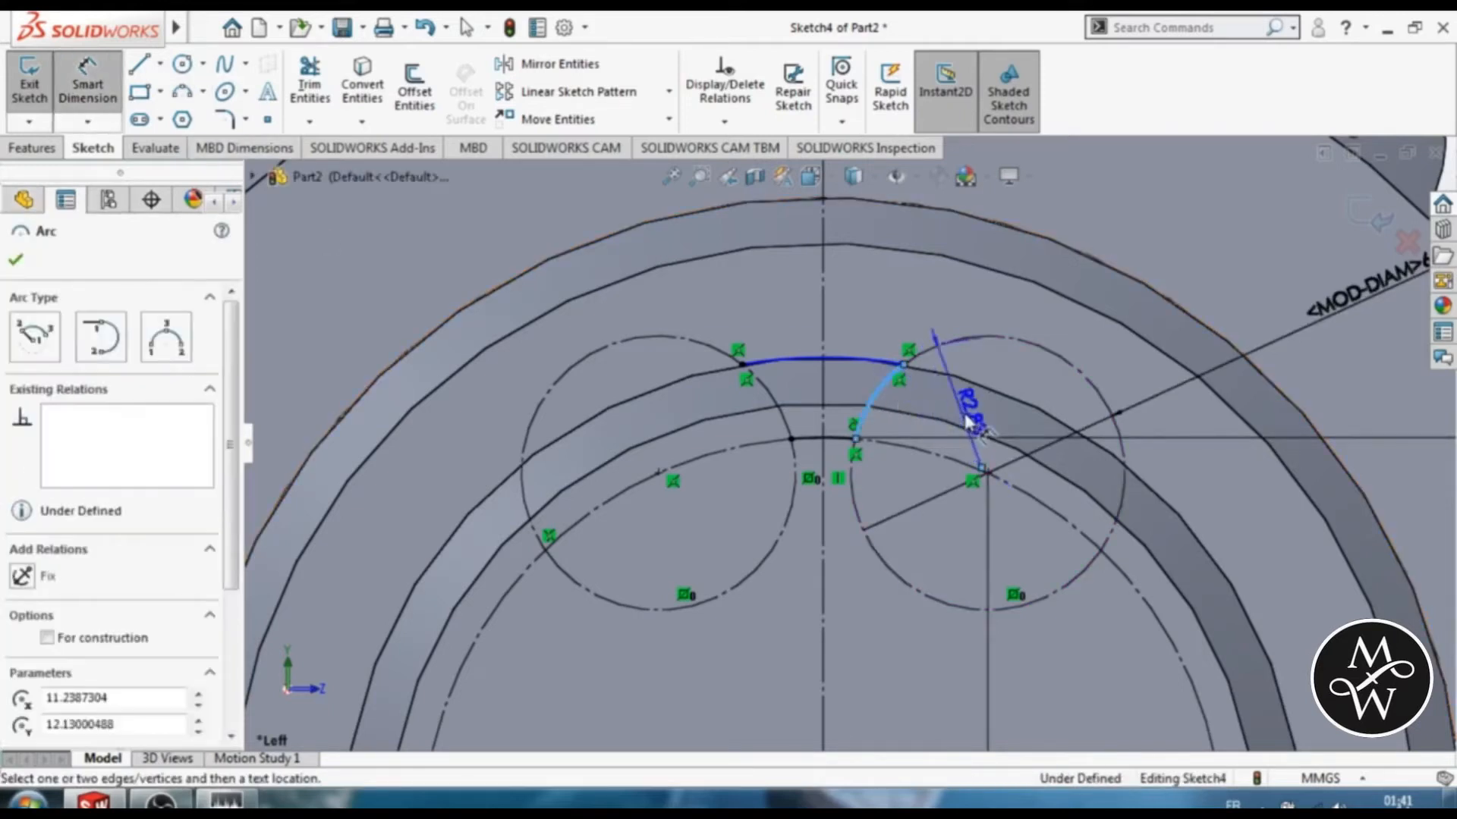
{"action": "left_click", "coordinate": [945, 422]}
{"action": "type", "text": "3"}
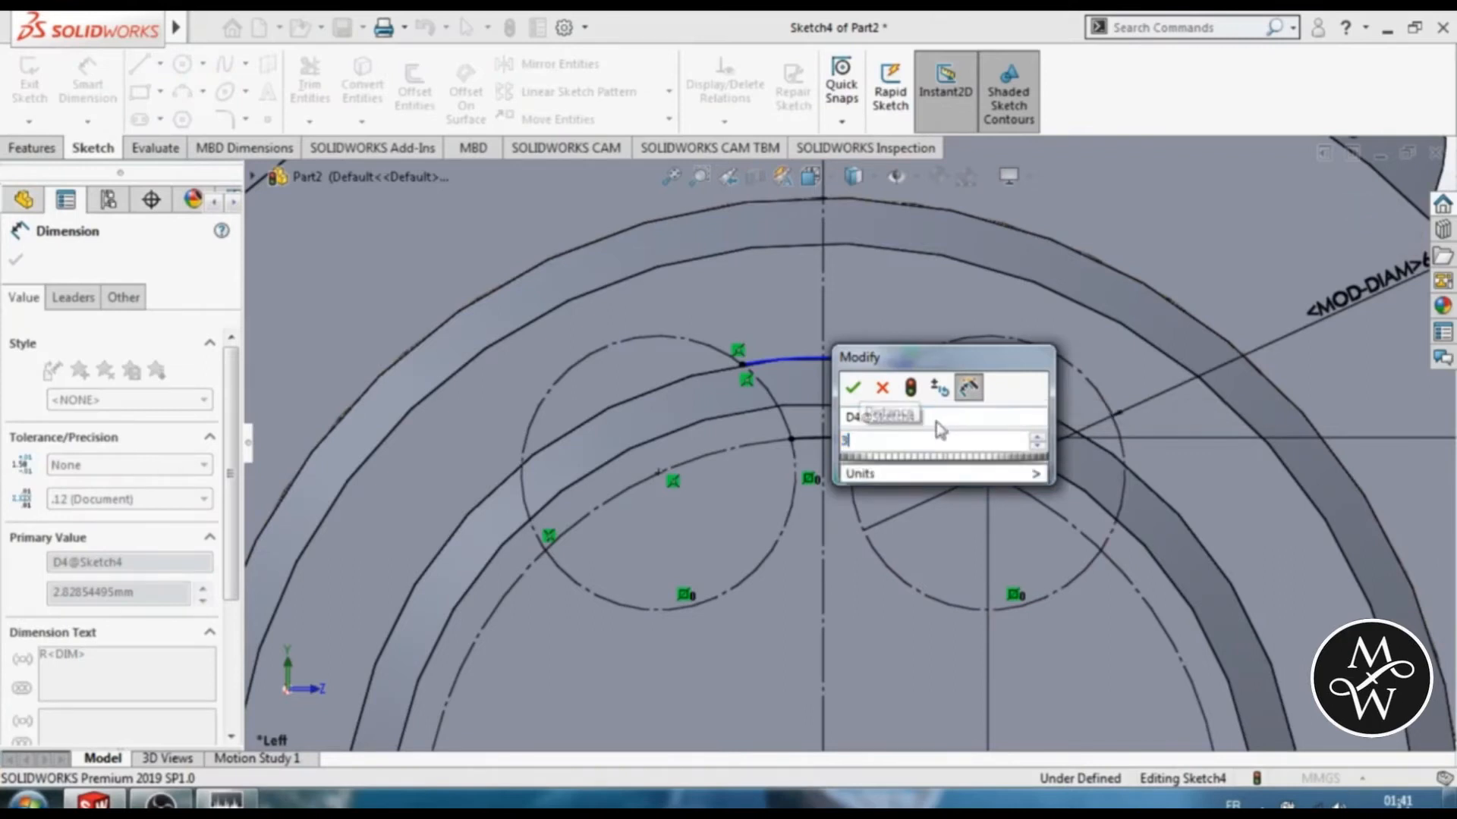
{"action": "left_click", "coordinate": [852, 393]}
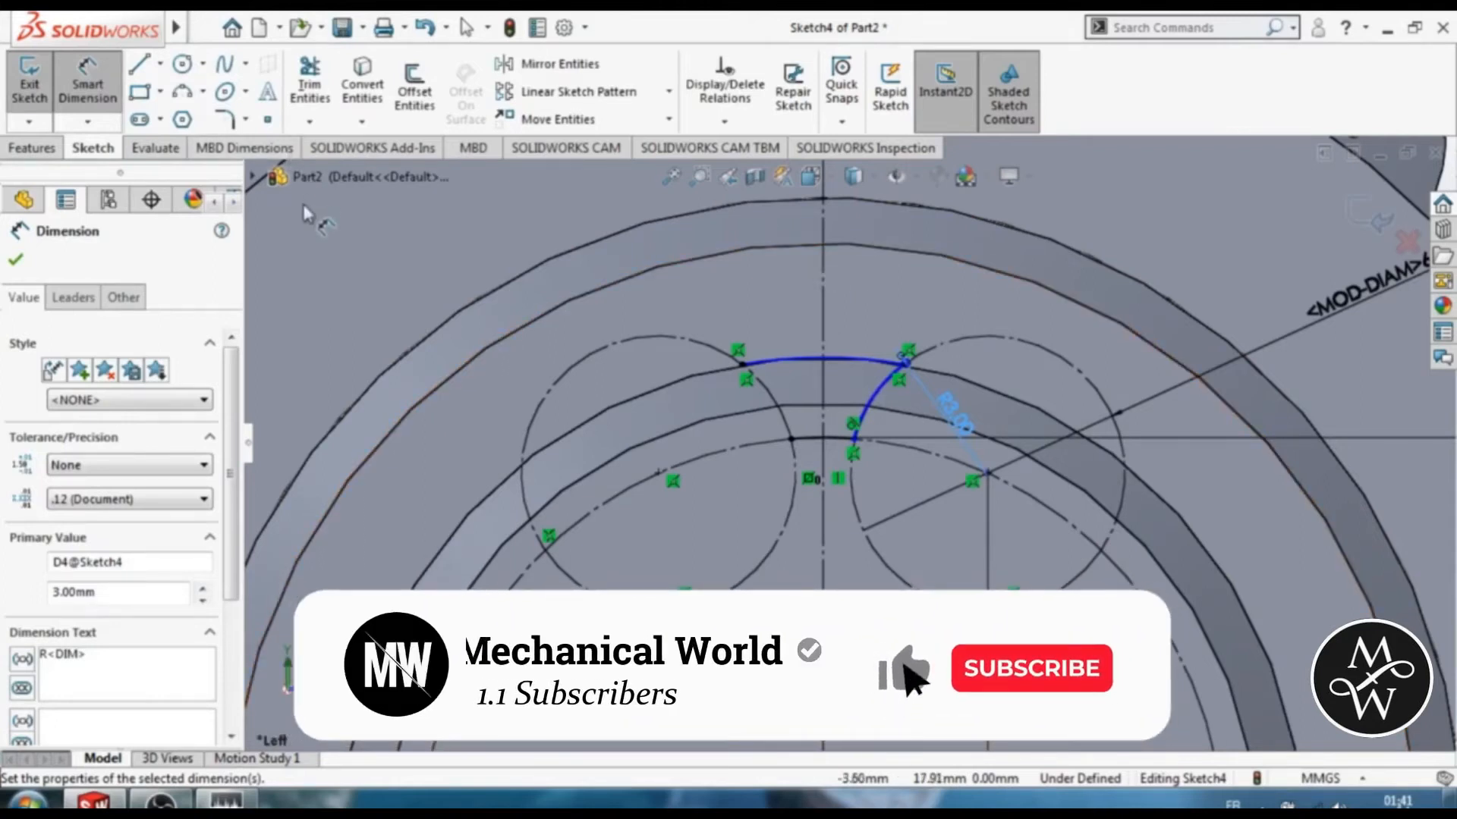
{"action": "key", "text": "Escape"}
Step: Close the profile with a three-point arc of about 3 mm radius along the left construction circle, joining the upper and lower arcs' left ends
{"action": "left_click", "coordinate": [179, 90]}
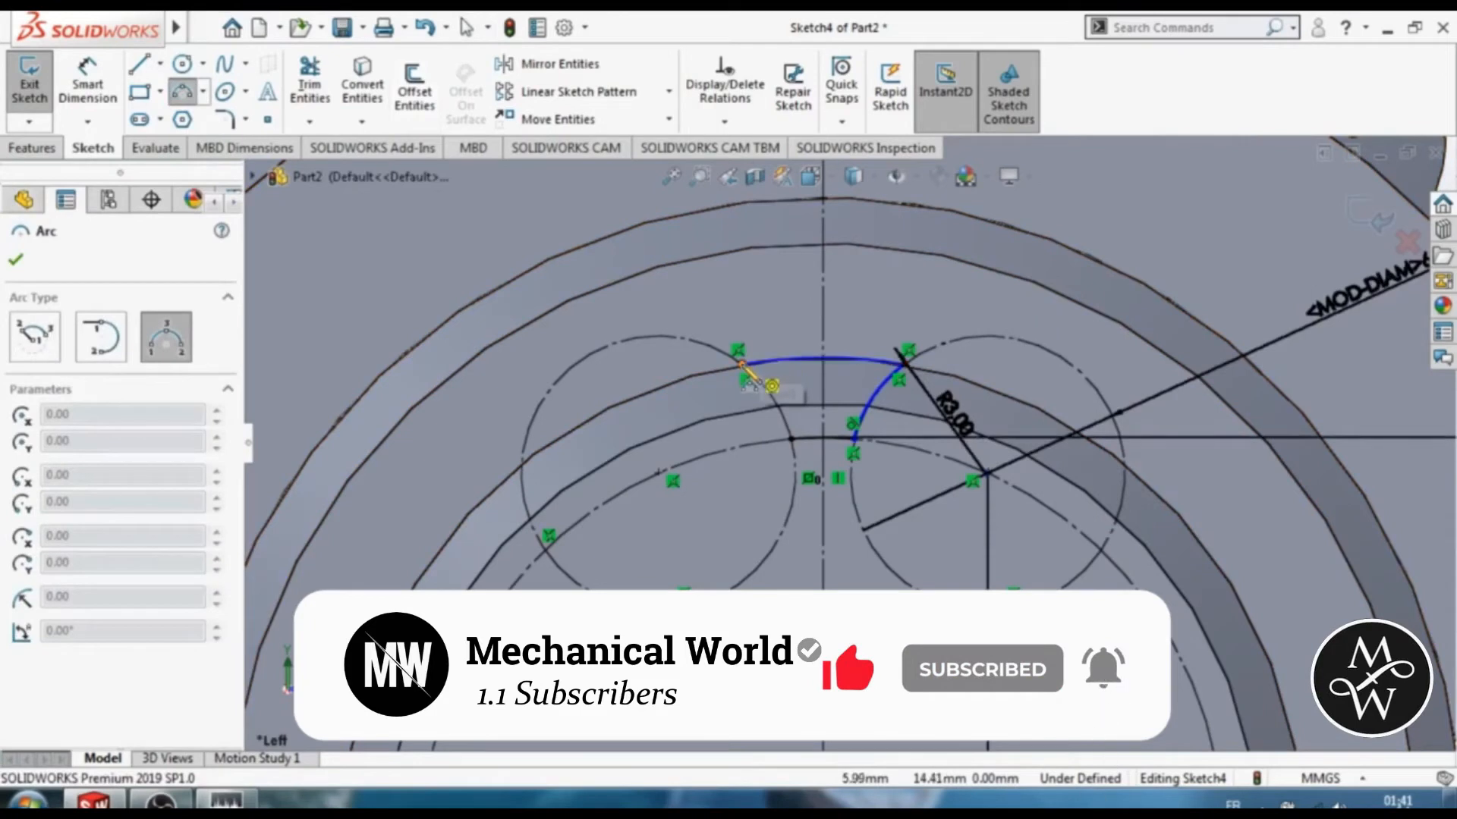
{"action": "left_click", "coordinate": [742, 365]}
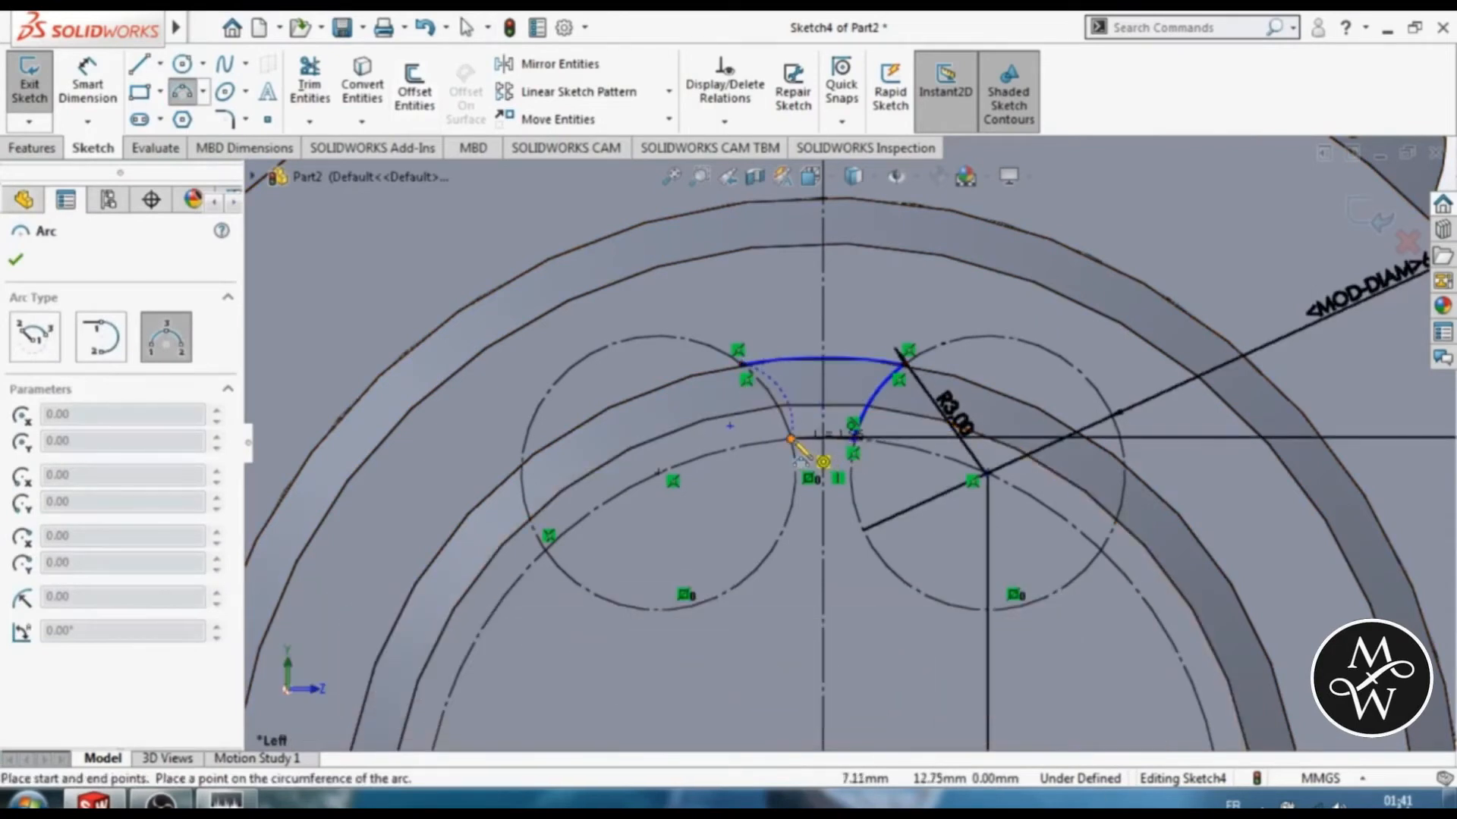
{"action": "left_click", "coordinate": [791, 440]}
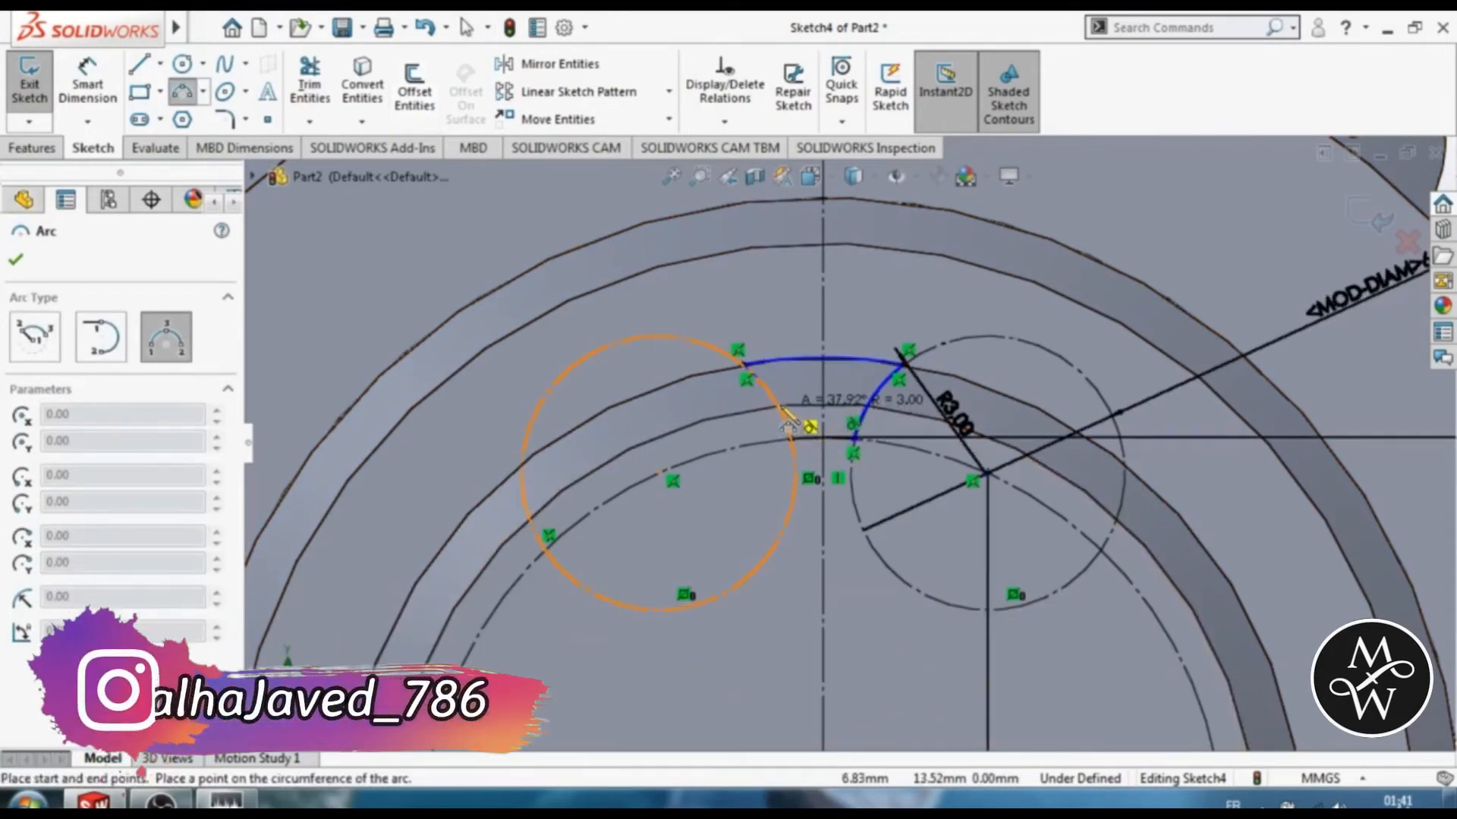
{"action": "left_click", "coordinate": [786, 416]}
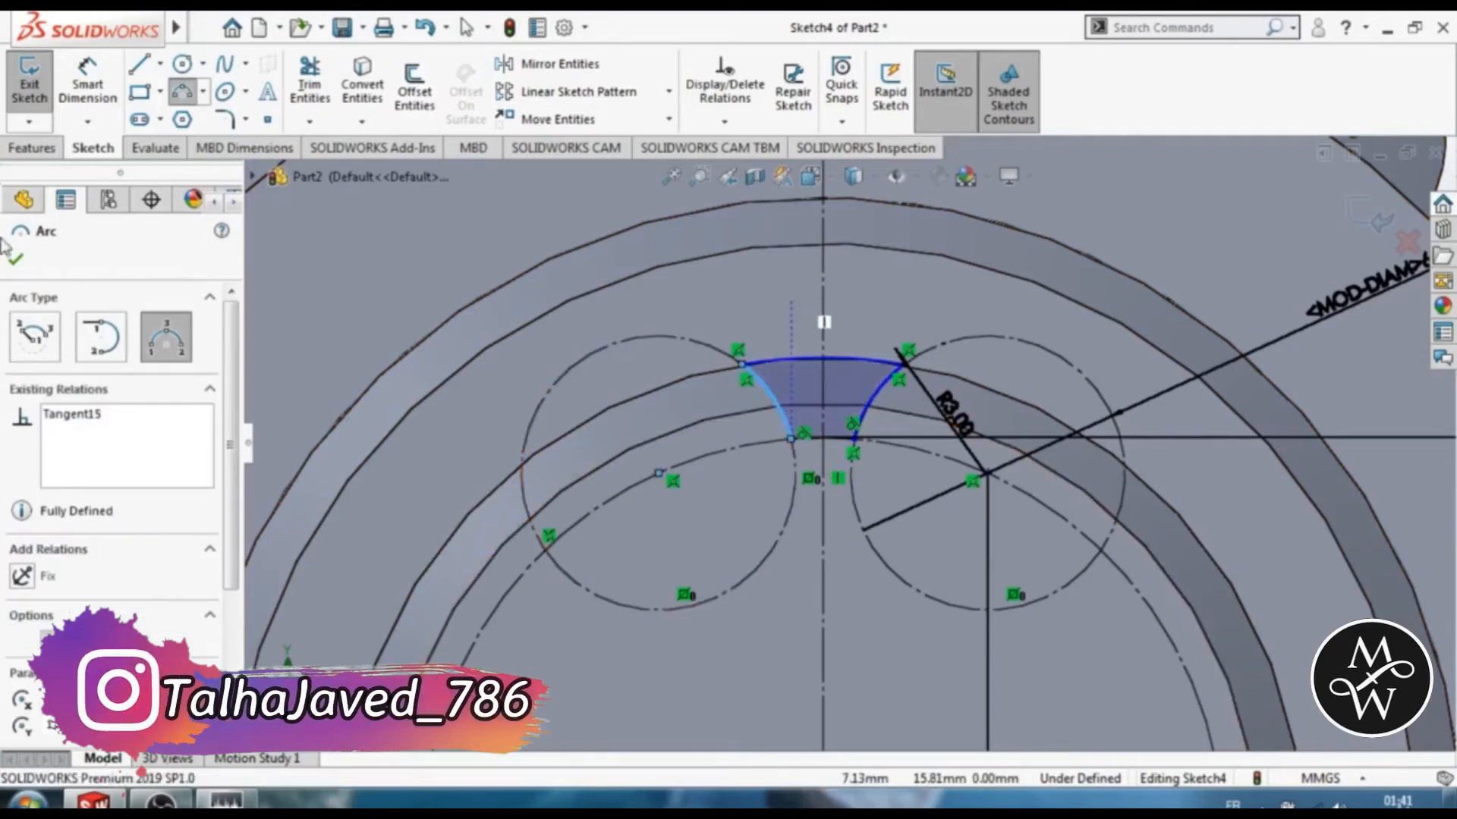
Step: Finish the arc and exit the profile sketch on the shaft's end face
{"action": "left_click", "coordinate": [16, 262]}
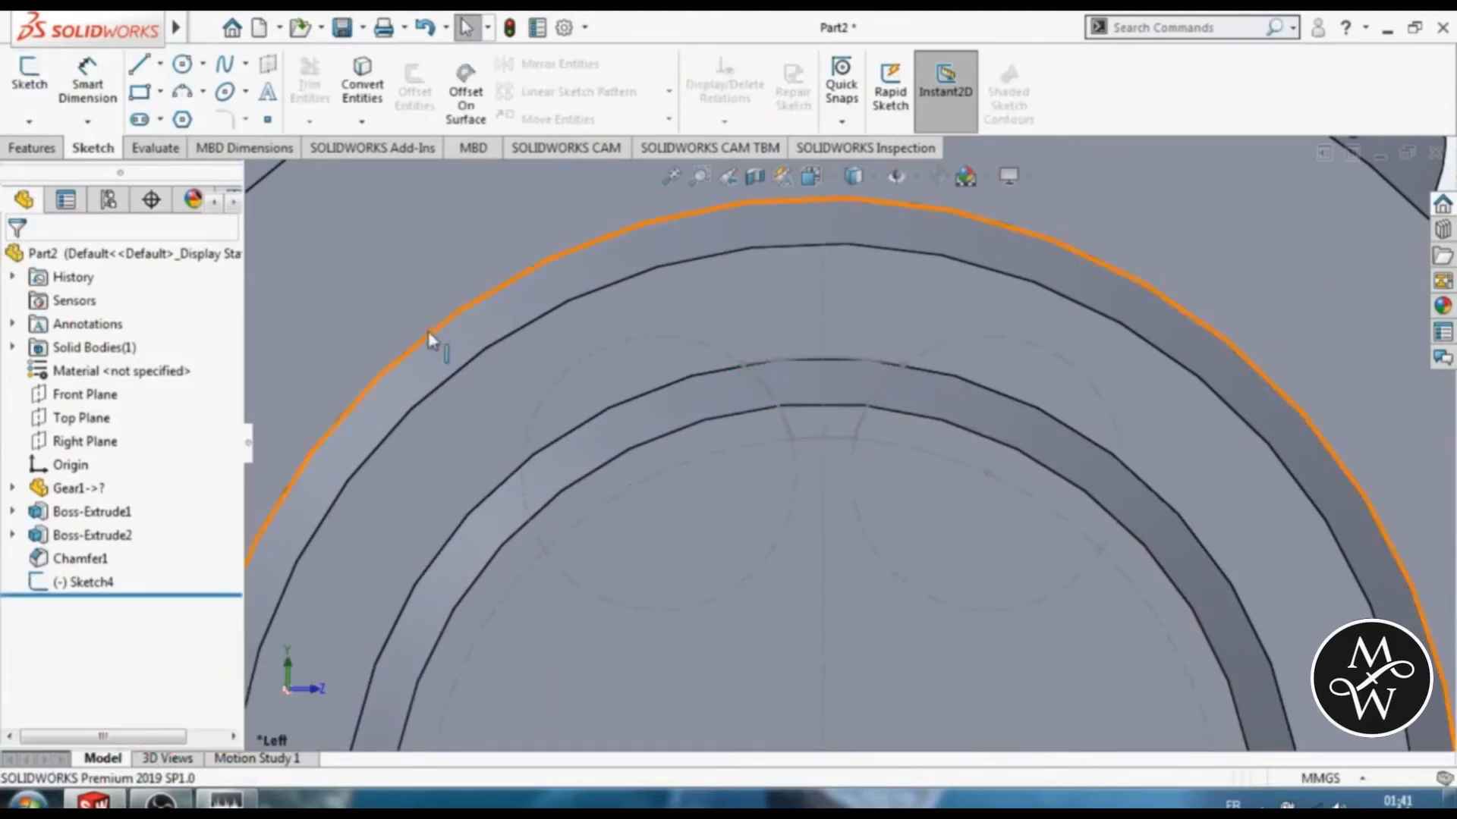
{"action": "left_click", "coordinate": [426, 285]}
{"action": "middle_click_drag", "start_coordinate": [426, 285], "coordinate": [471, 293]}
{"action": "scroll", "coordinate": [820, 446], "scroll_direction": "up", "scroll_amount": 5}
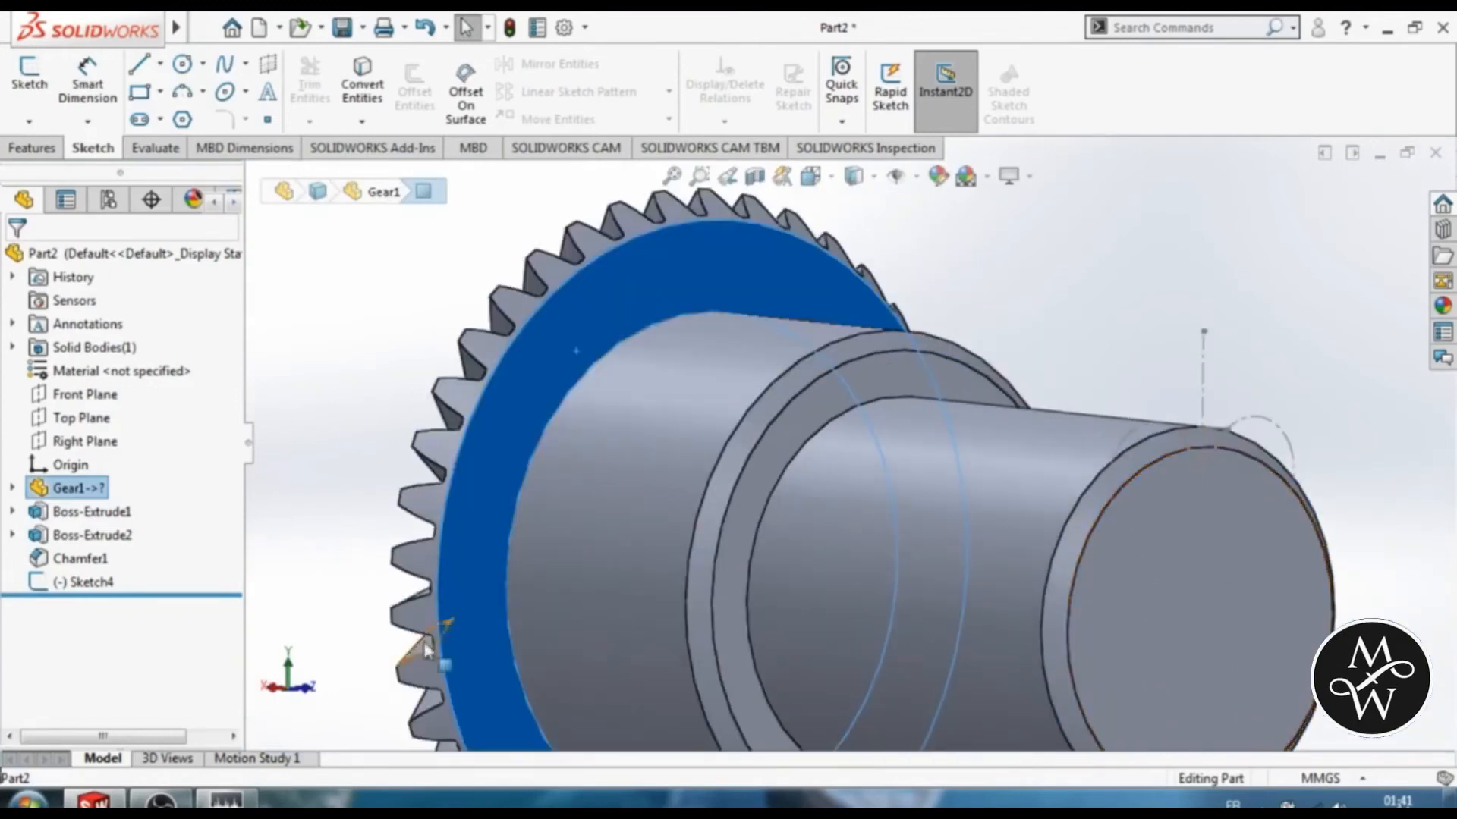
Step: Cut-extrude the arc-sided groove profile 20 mm deep into the shaft from its end face
{"action": "left_click", "coordinate": [106, 584]}
{"action": "left_click", "coordinate": [30, 147]}
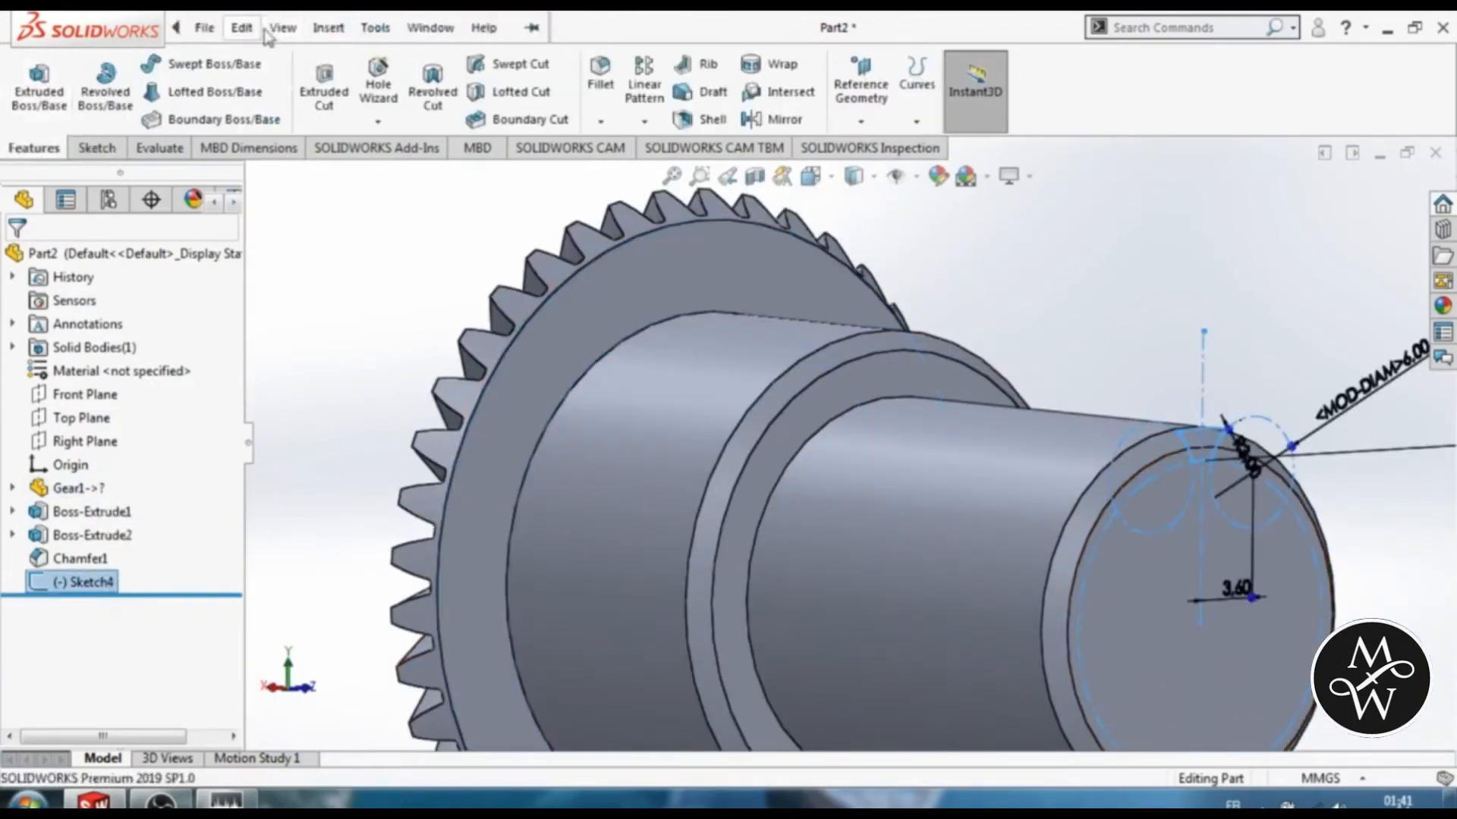
{"action": "left_click", "coordinate": [324, 90]}
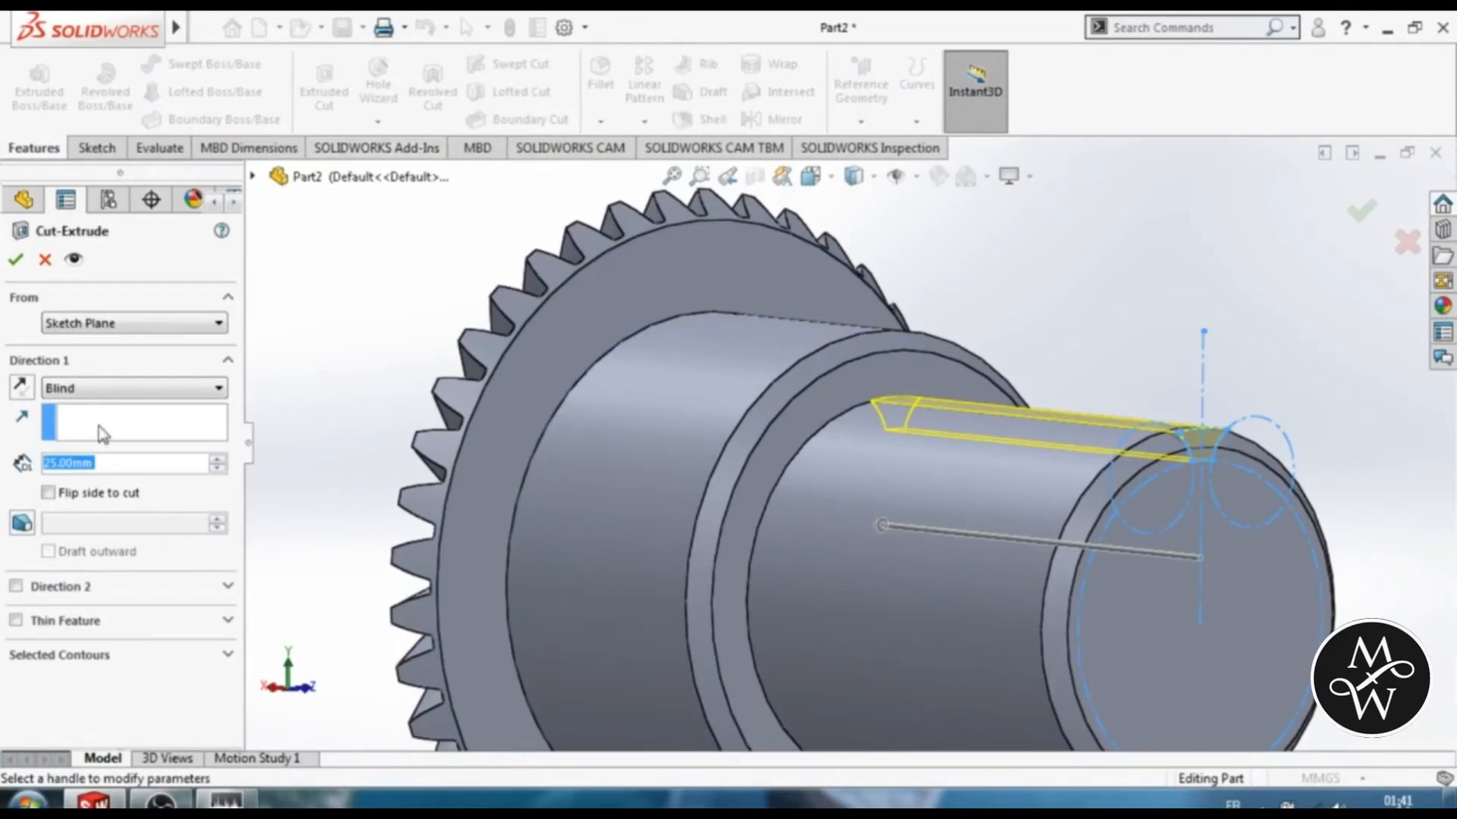
{"action": "type", "text": "20"}
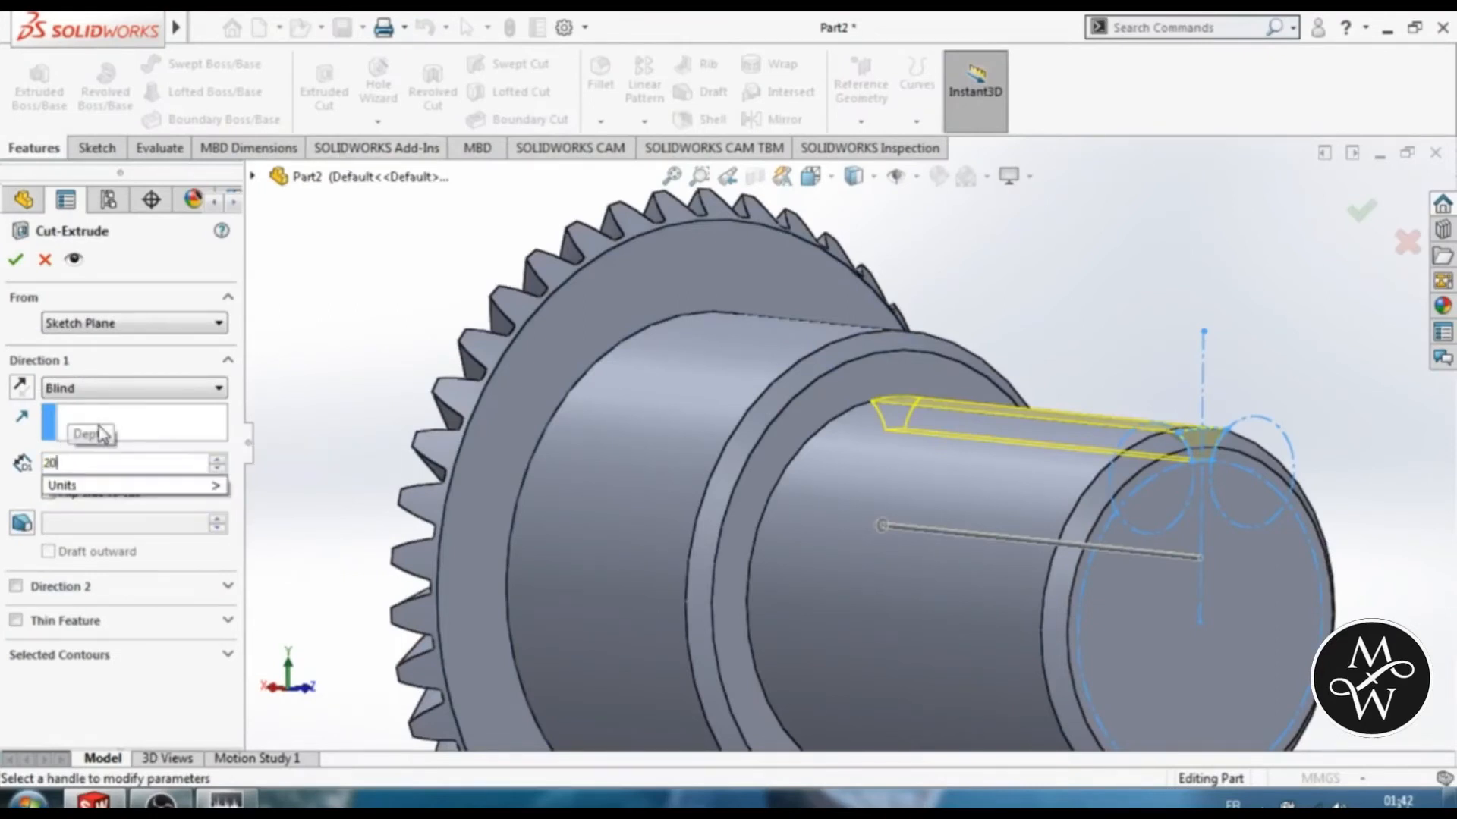
{"action": "left_click", "coordinate": [16, 259]}
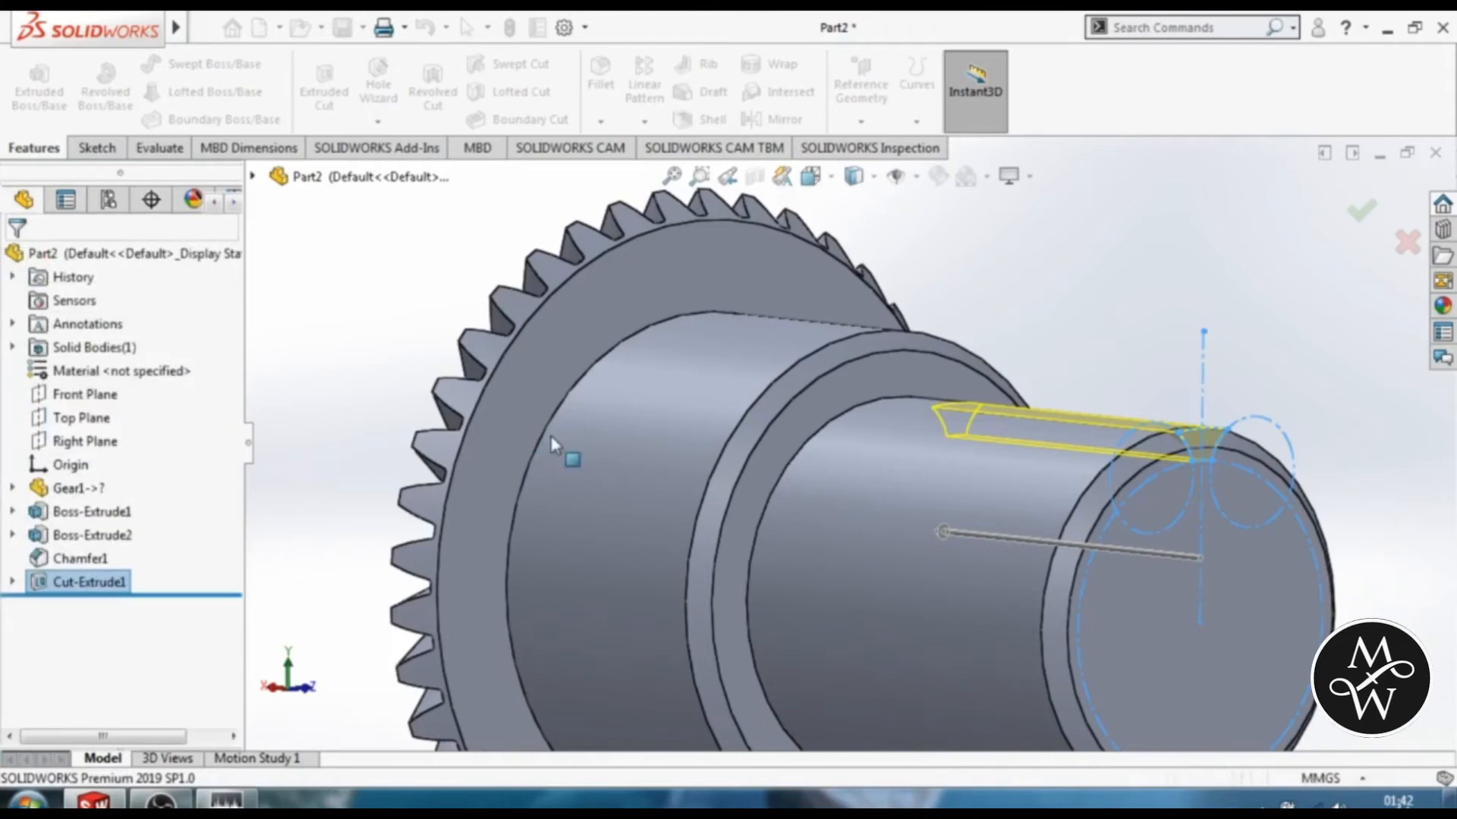
{"action": "mouse_move", "coordinate": [1181, 612]}
{"action": "middle_mouse_down"}
{"action": "mouse_move", "coordinate": [1110, 608]}
{"action": "mouse_move", "coordinate": [1192, 600]}
{"action": "middle_mouse_up"}
{"action": "key", "text": "Escape"}
Step: Fillet the two long bottom edges of the groove with a 0.25 mm radius
{"action": "scroll", "coordinate": [1109, 481], "scroll_direction": "up", "scroll_amount": 2}
{"action": "middle_click_drag", "start_coordinate": [1291, 413], "coordinate": [1252, 425]}
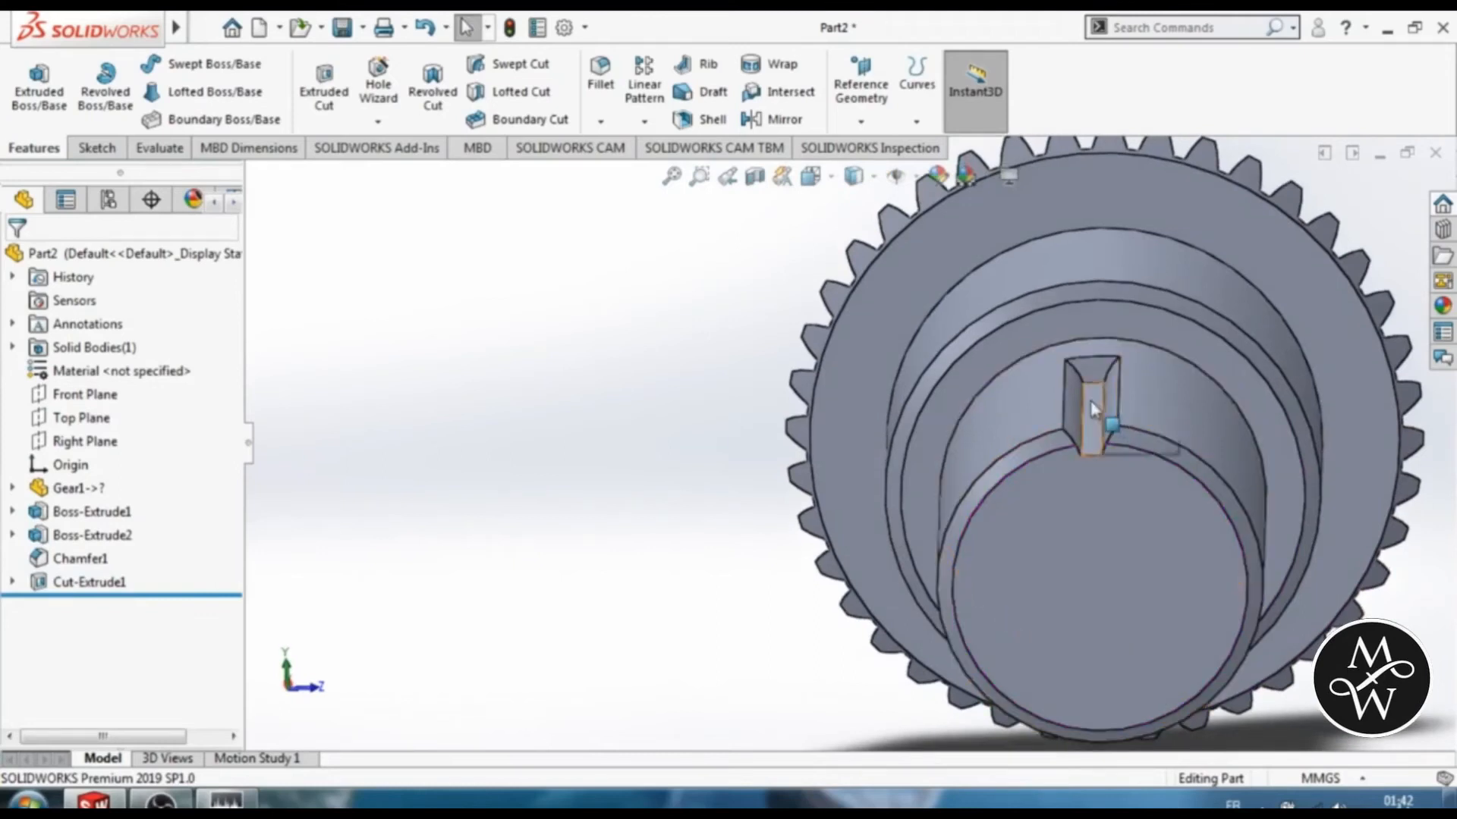
{"action": "middle_click_drag", "start_coordinate": [709, 352], "coordinate": [458, 377], "text": "ctrl"}
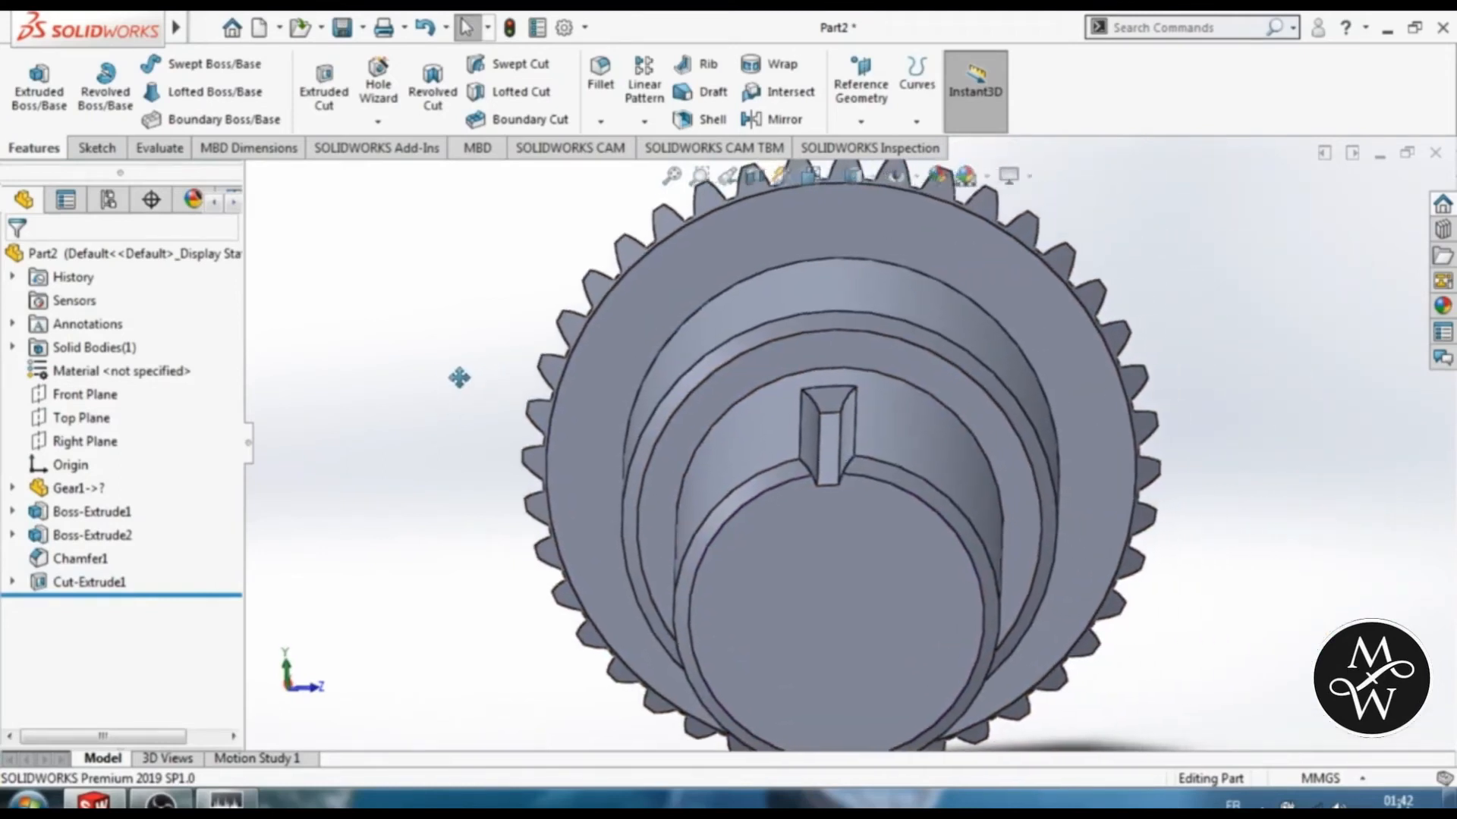
{"action": "left_click", "coordinate": [811, 440]}
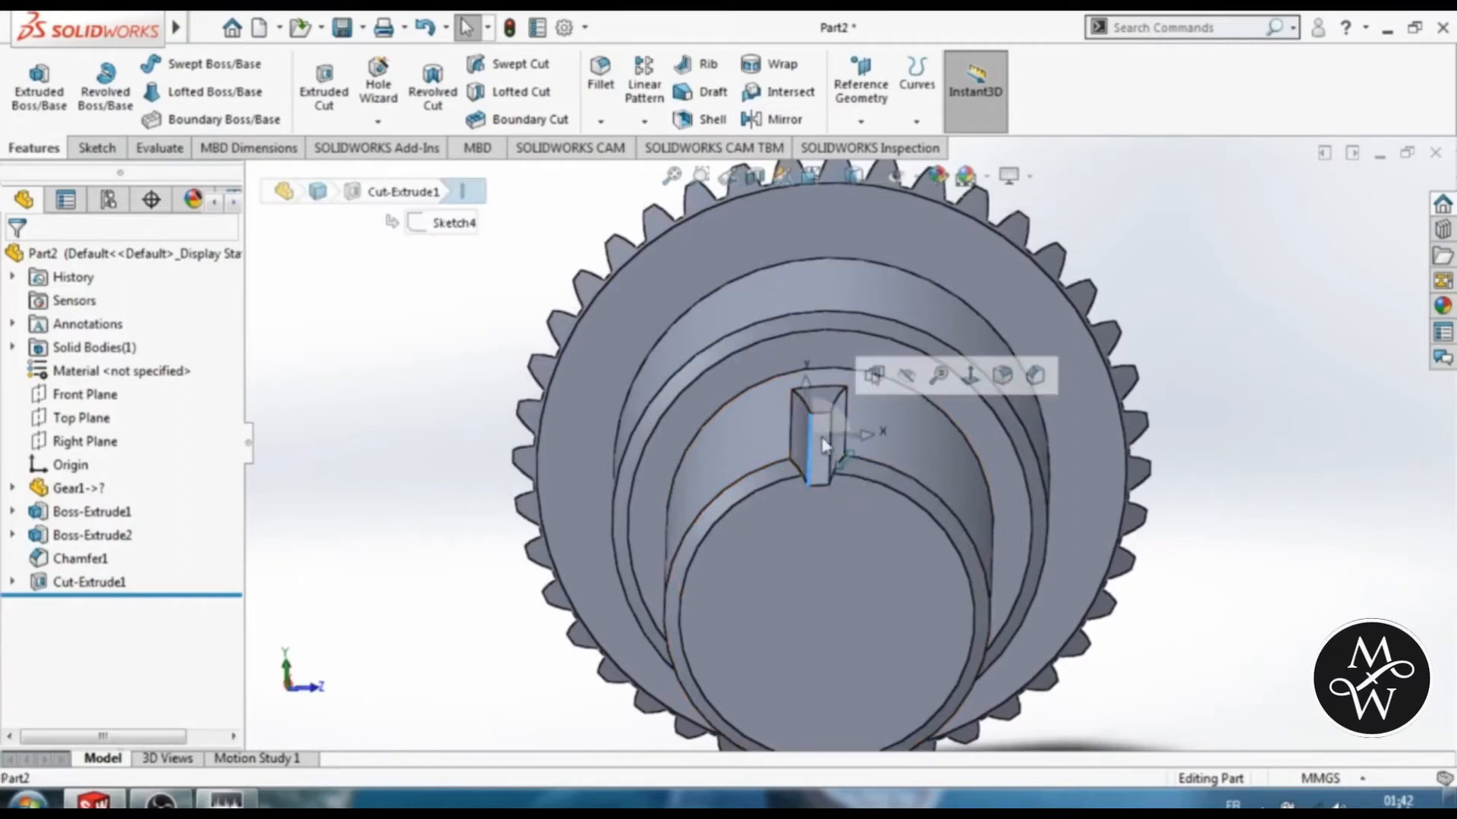
{"action": "left_click", "coordinate": [831, 459], "text": "ctrl"}
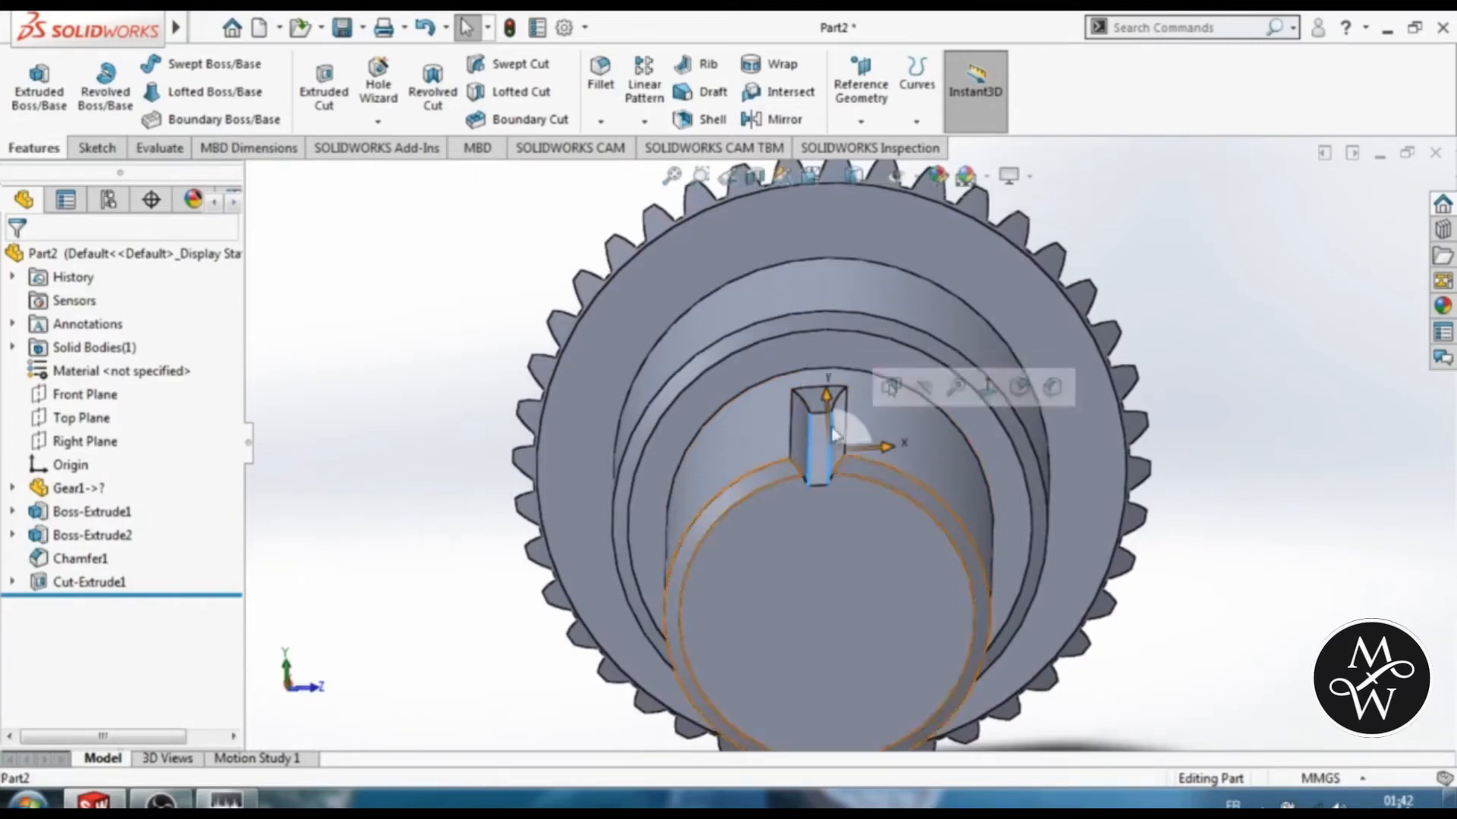
{"action": "left_click", "coordinate": [601, 83]}
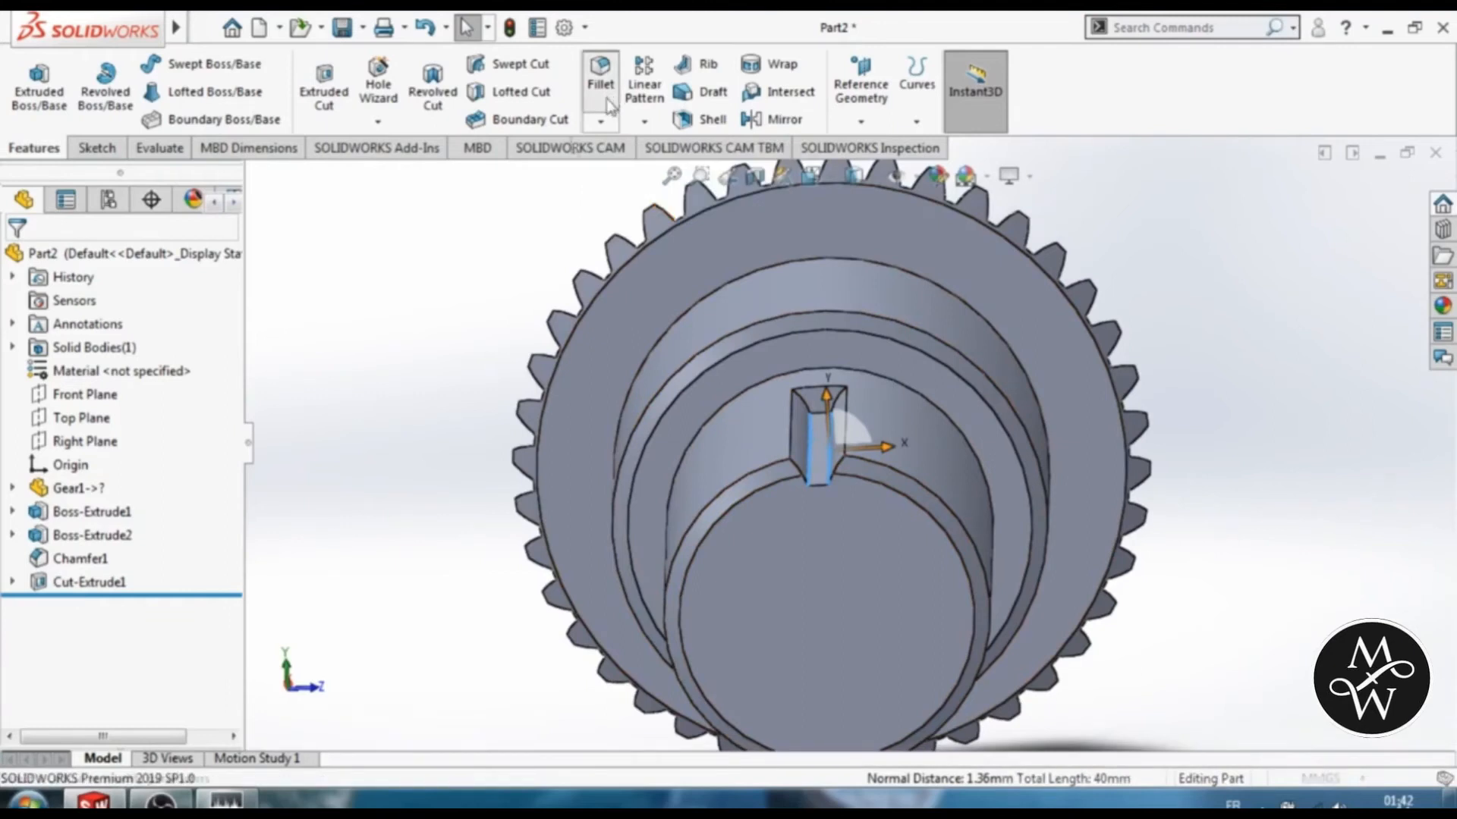
{"action": "left_click_drag", "start_coordinate": [240, 457], "coordinate": [241, 529]}
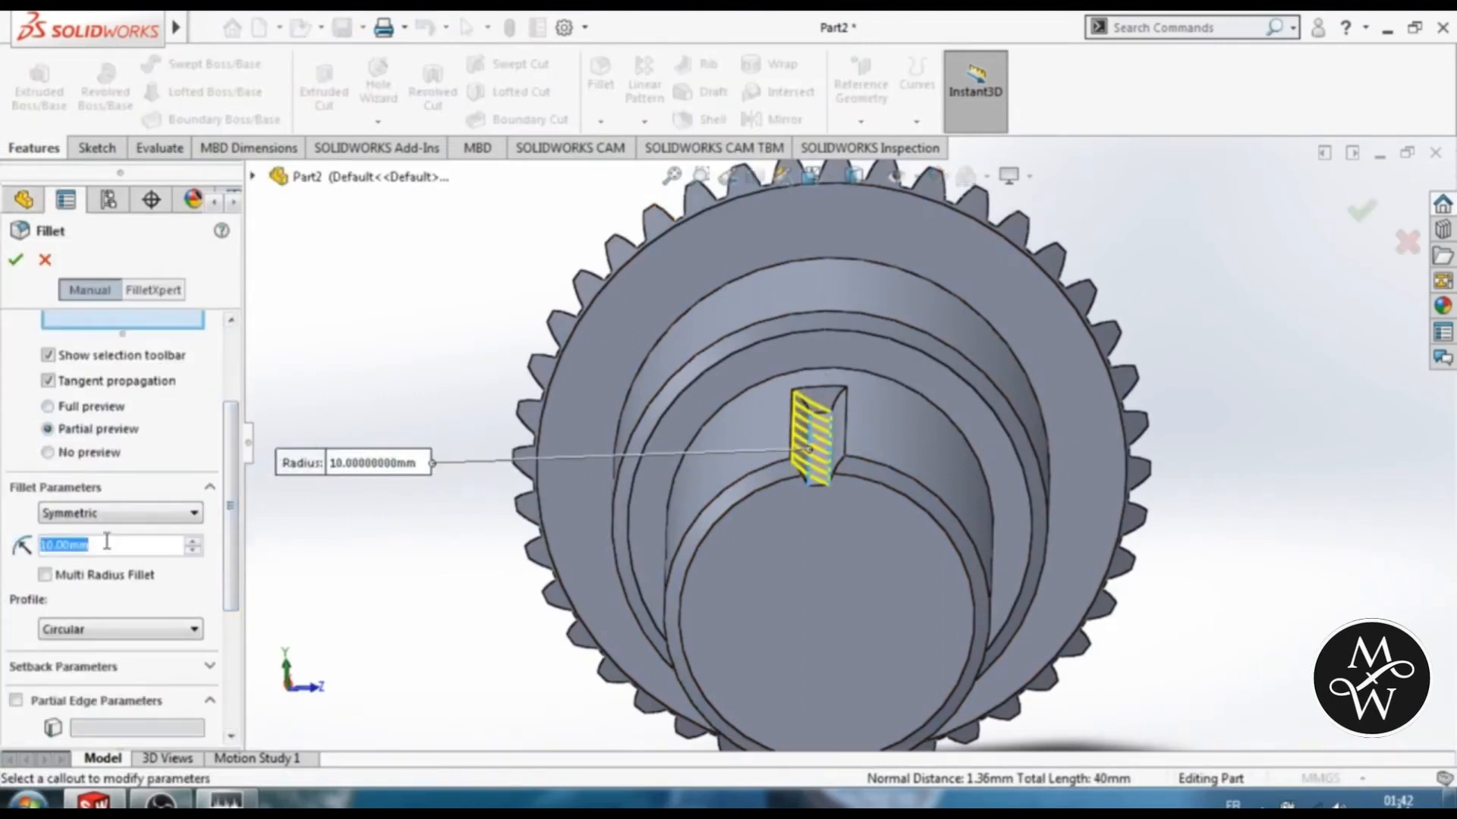
{"action": "type", "text": "0.25"}
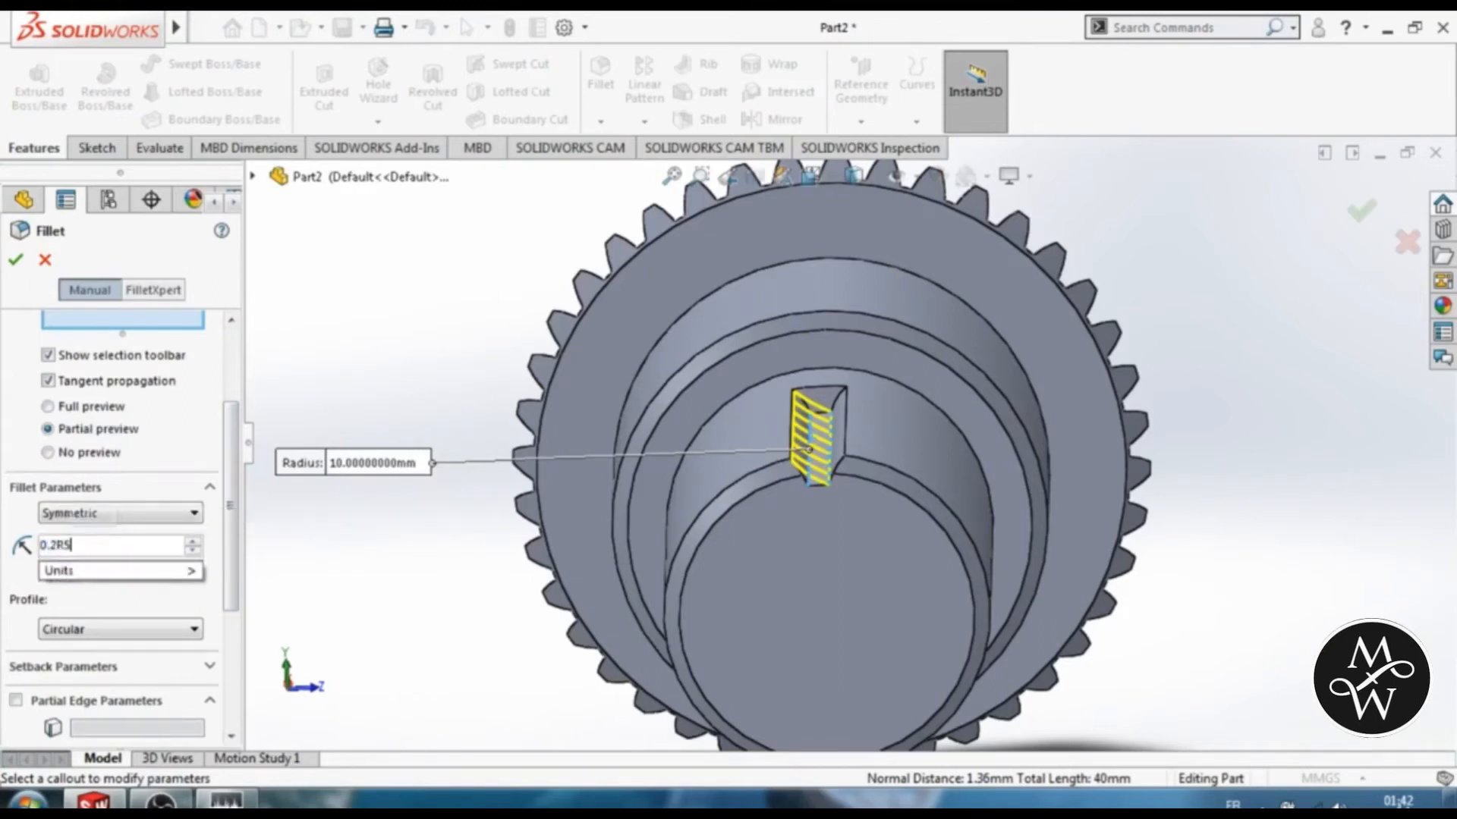
{"action": "key", "text": "Return"}
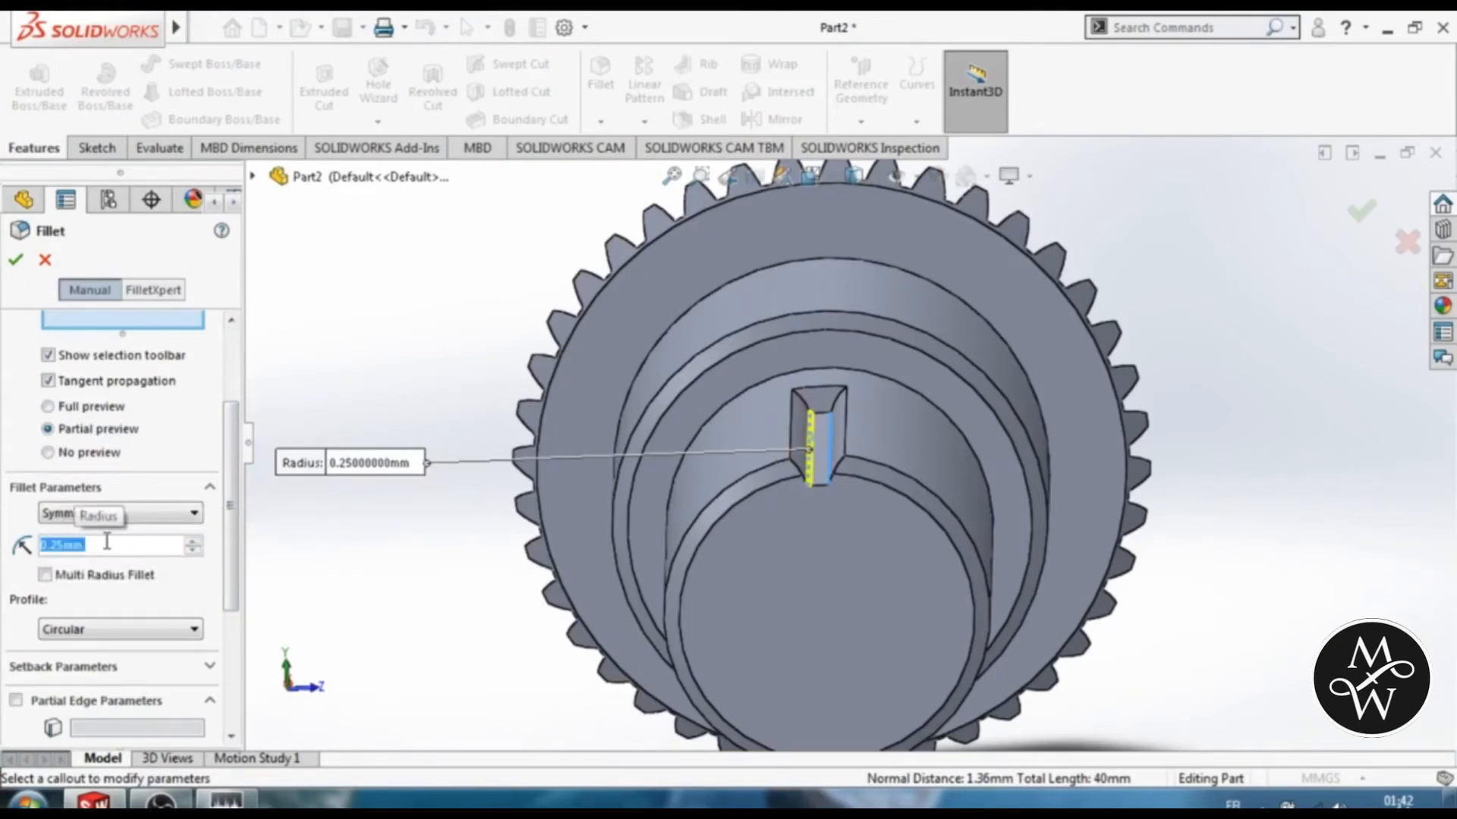
{"action": "left_click", "coordinate": [18, 258]}
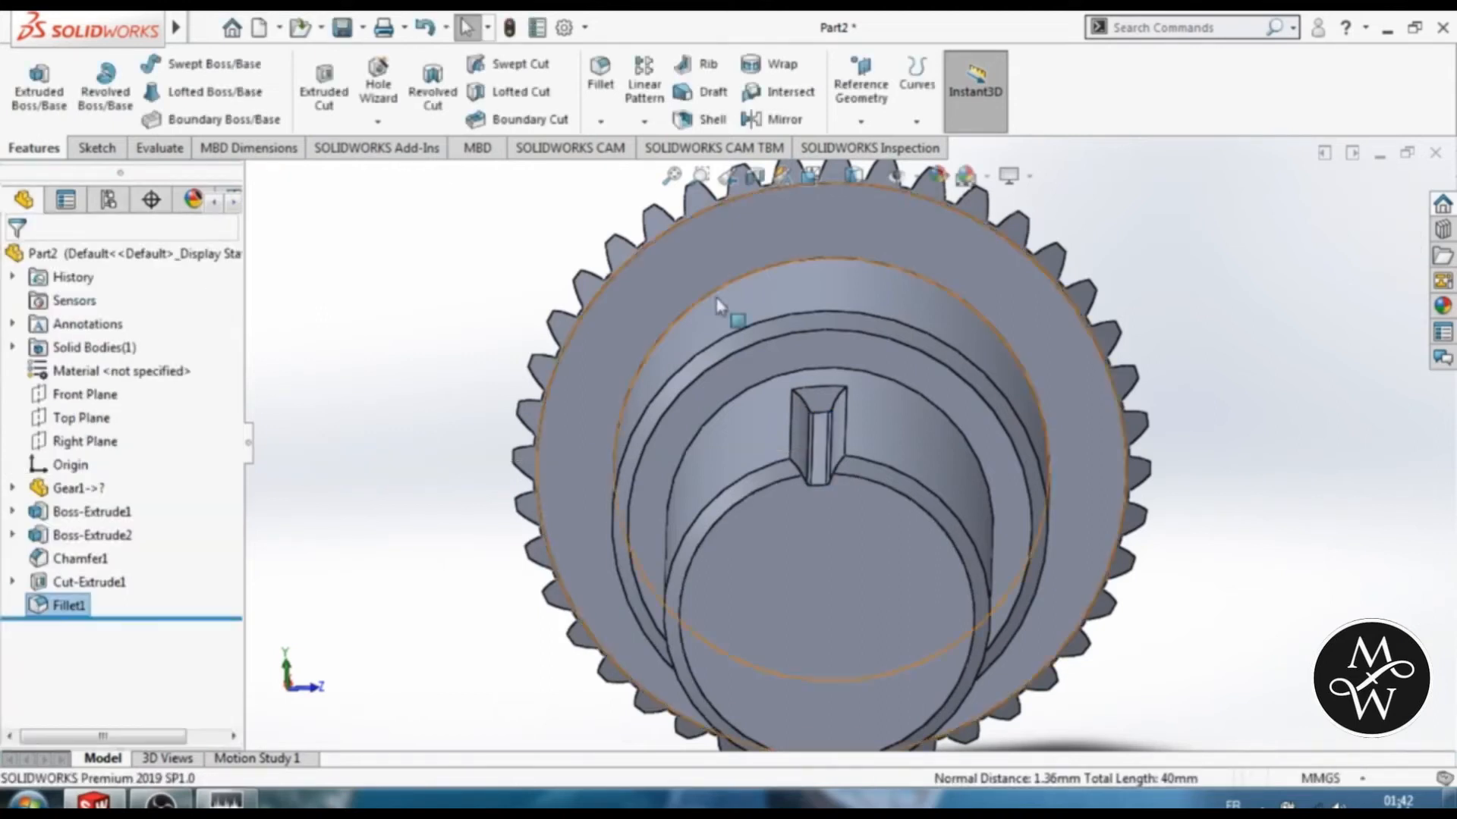
Step: Fillet the short bottom edge at the groove's inner end with a 3.25 mm radius, with tangent propagation turned off
{"action": "left_click", "coordinate": [824, 418]}
{"action": "scroll", "coordinate": [826, 420], "scroll_direction": "down", "scroll_amount": 4}
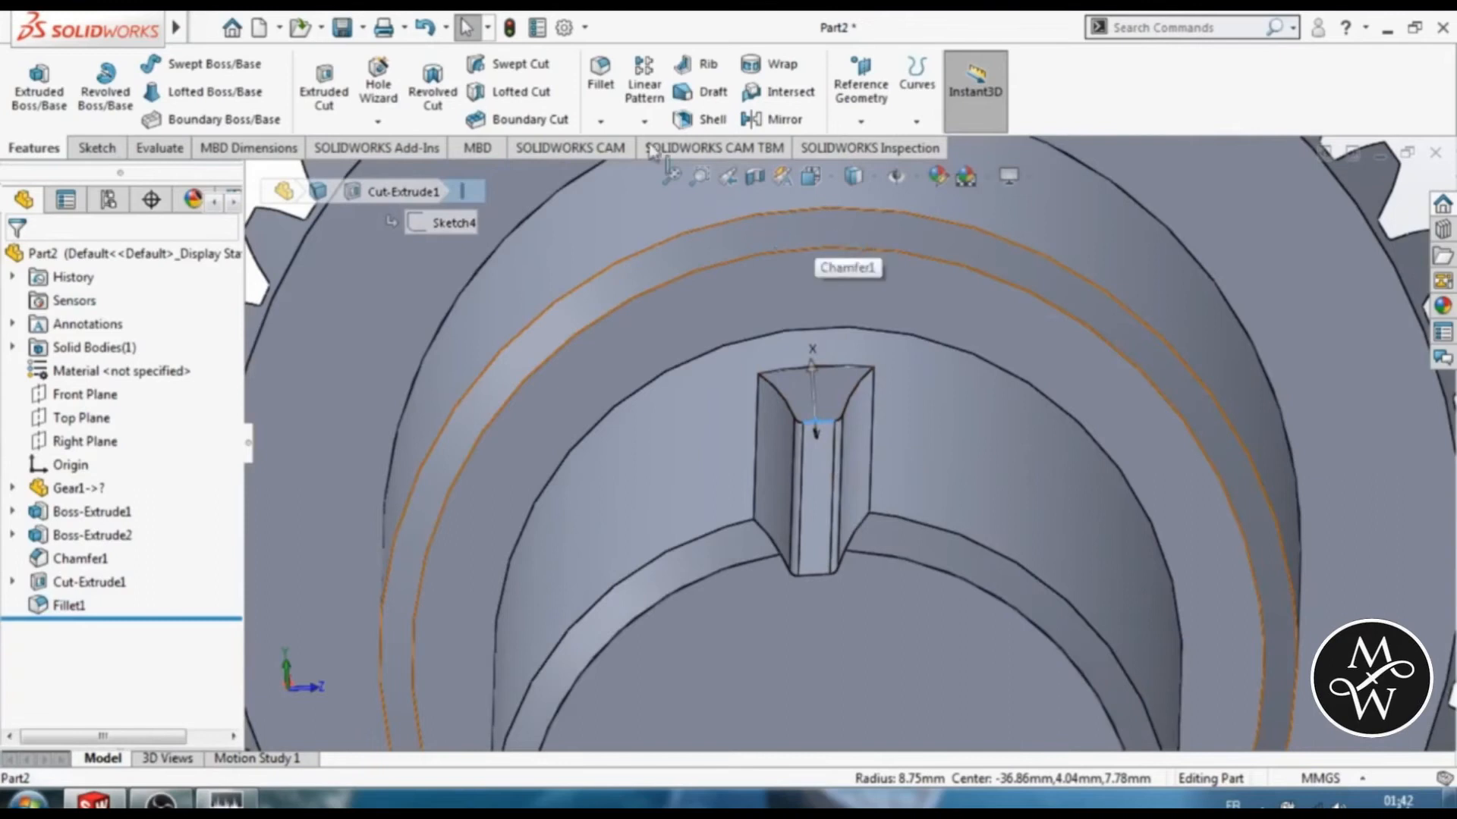
{"action": "left_click", "coordinate": [600, 76]}
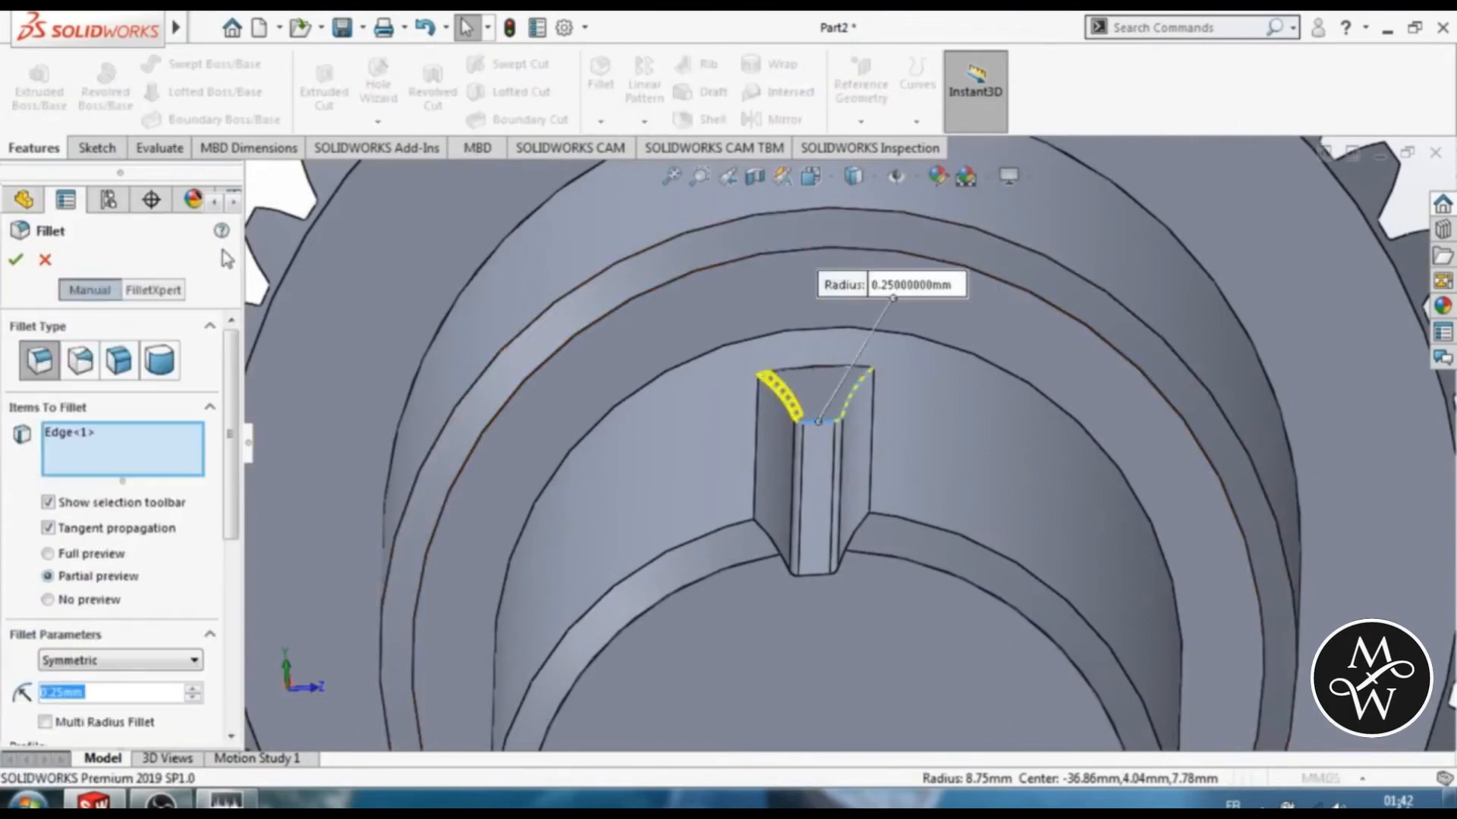
{"action": "scroll", "coordinate": [30, 403], "scroll_direction": "down", "scroll_amount": 4}
{"action": "type", "text": "3.25"}
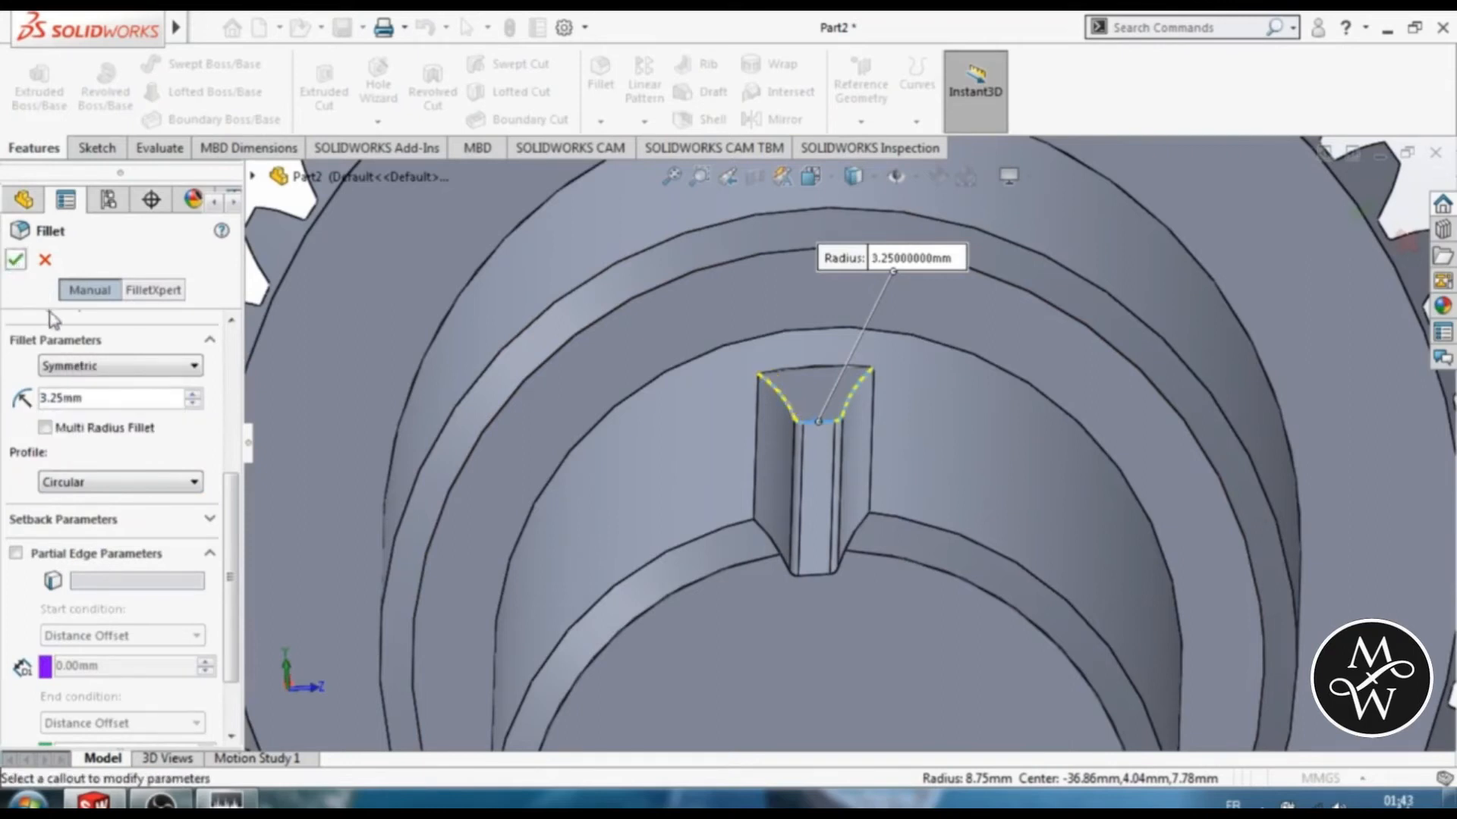
{"action": "scroll", "coordinate": [52, 319], "scroll_direction": "up", "scroll_amount": 4}
{"action": "left_click", "coordinate": [50, 403]}
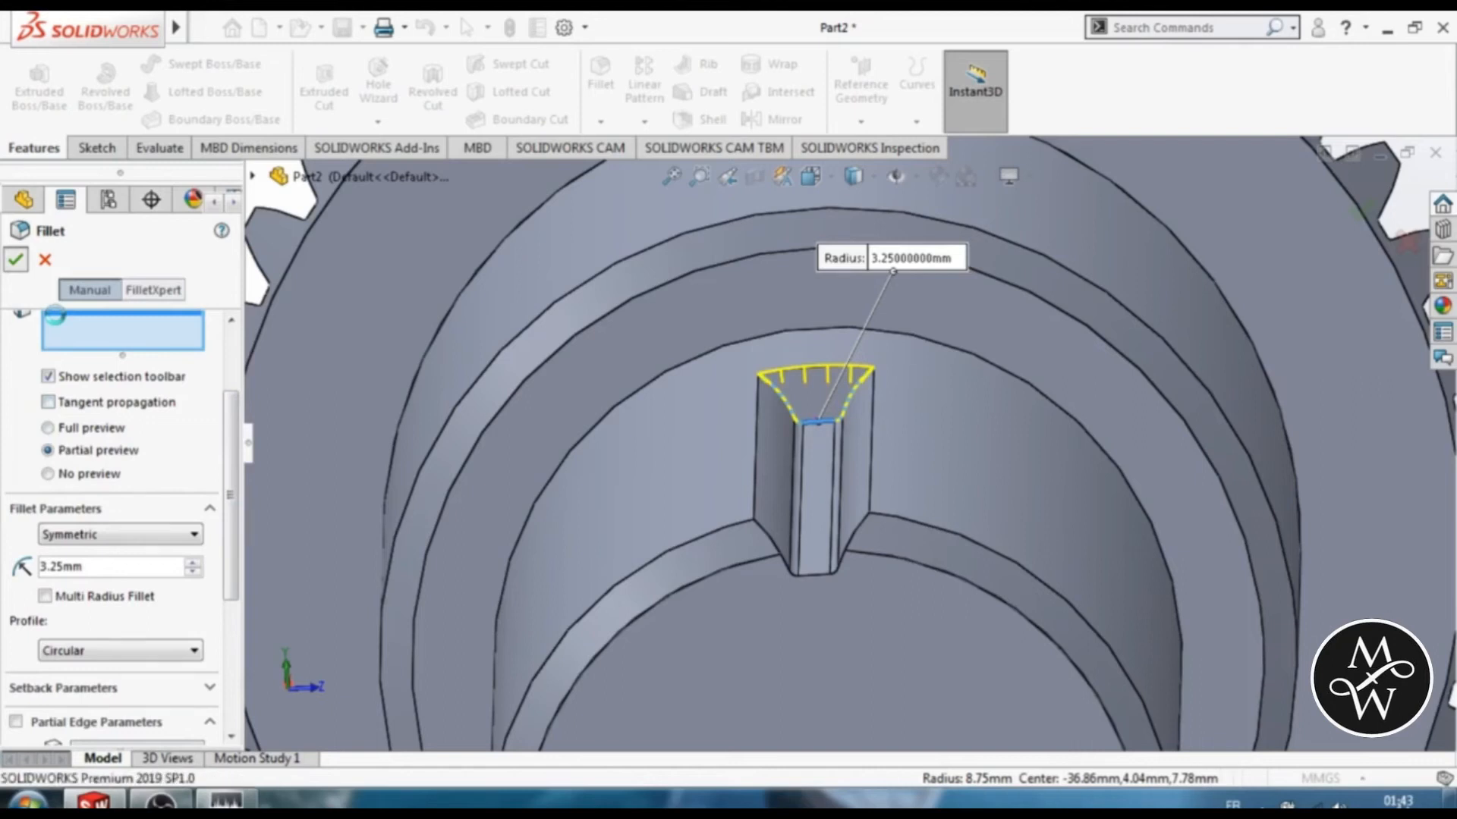
{"action": "scroll", "coordinate": [753, 326], "scroll_direction": "up", "scroll_amount": 6}
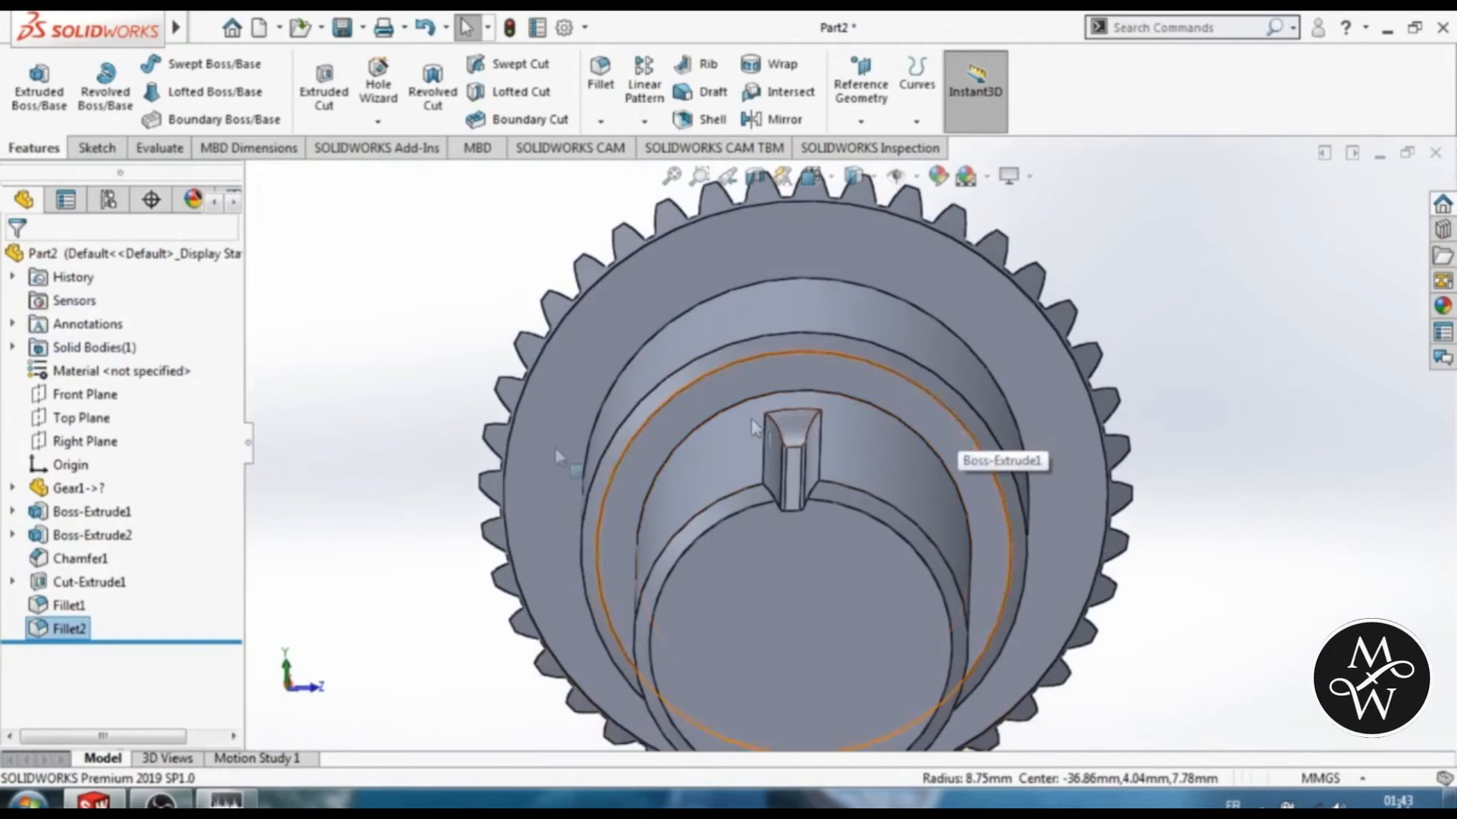
Step: Set up a circular pattern with the groove cut and its two fillets as the features to repeat
{"action": "middle_click_drag", "start_coordinate": [435, 530], "coordinate": [472, 511]}
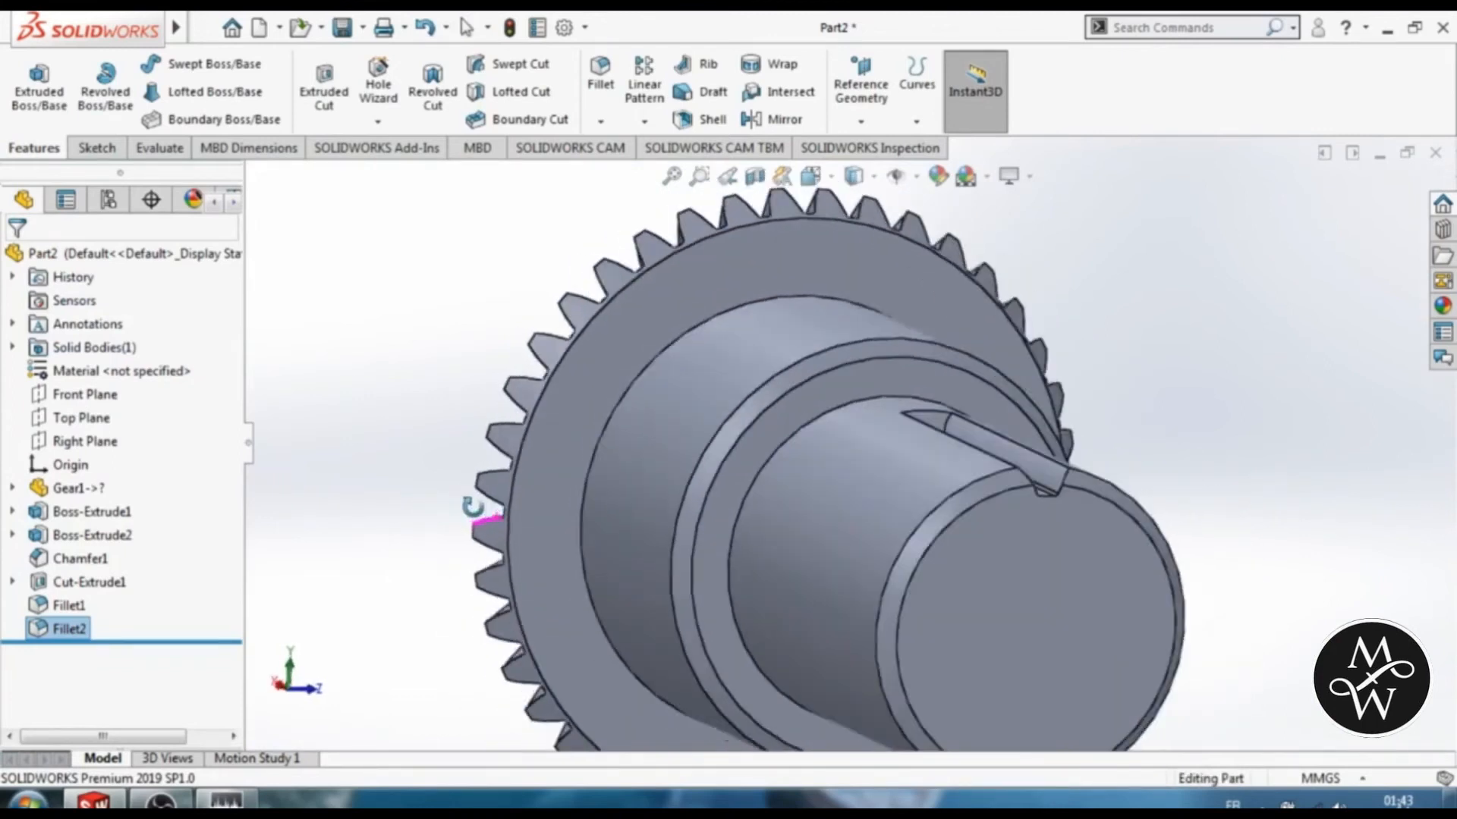
{"action": "scroll", "coordinate": [1173, 493], "scroll_direction": "down", "scroll_amount": 3}
{"action": "scroll", "coordinate": [1172, 494], "scroll_direction": "up", "scroll_amount": 4}
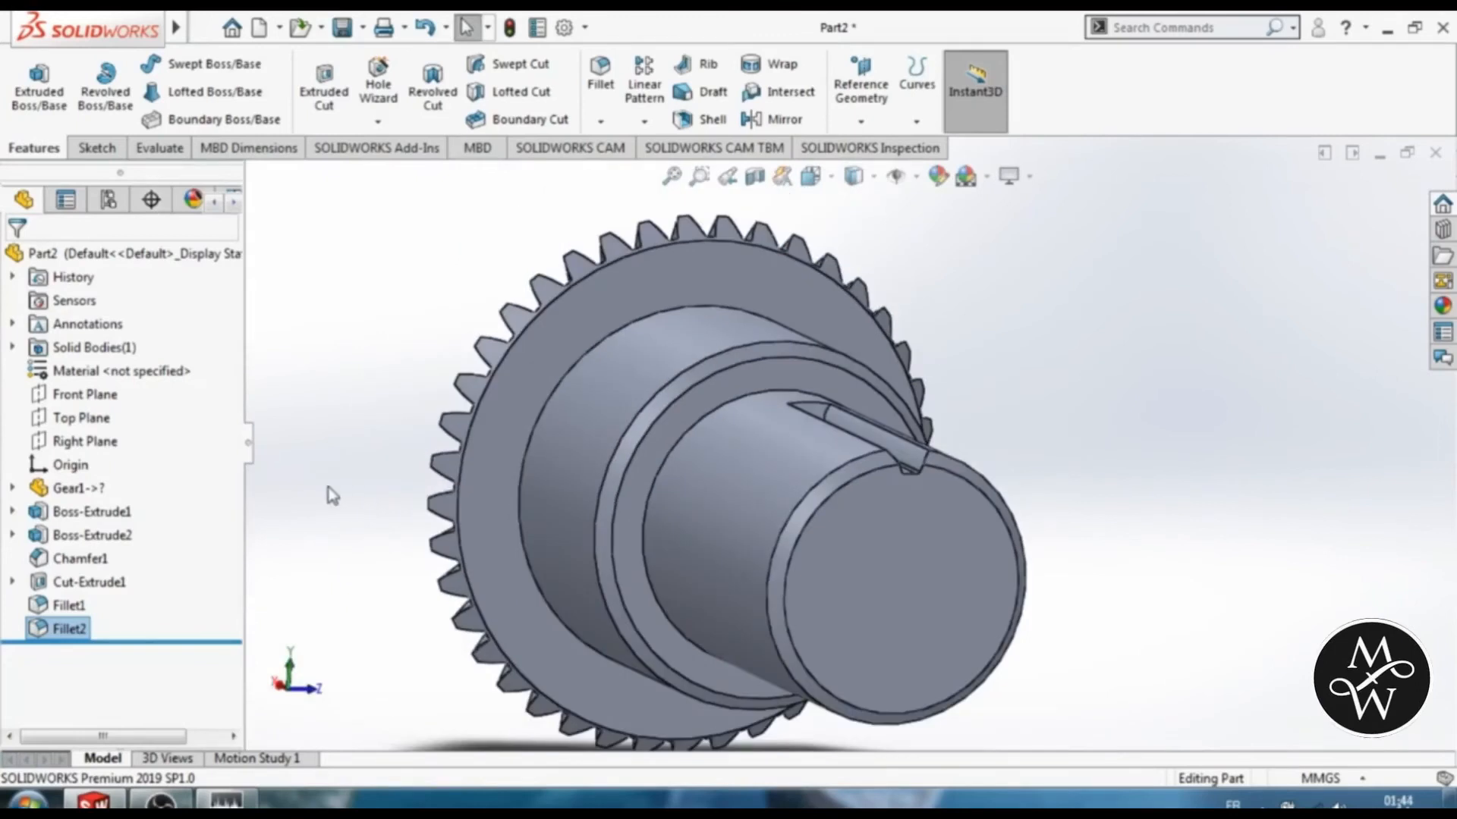
{"action": "left_click", "coordinate": [331, 494]}
{"action": "left_click", "coordinate": [643, 121]}
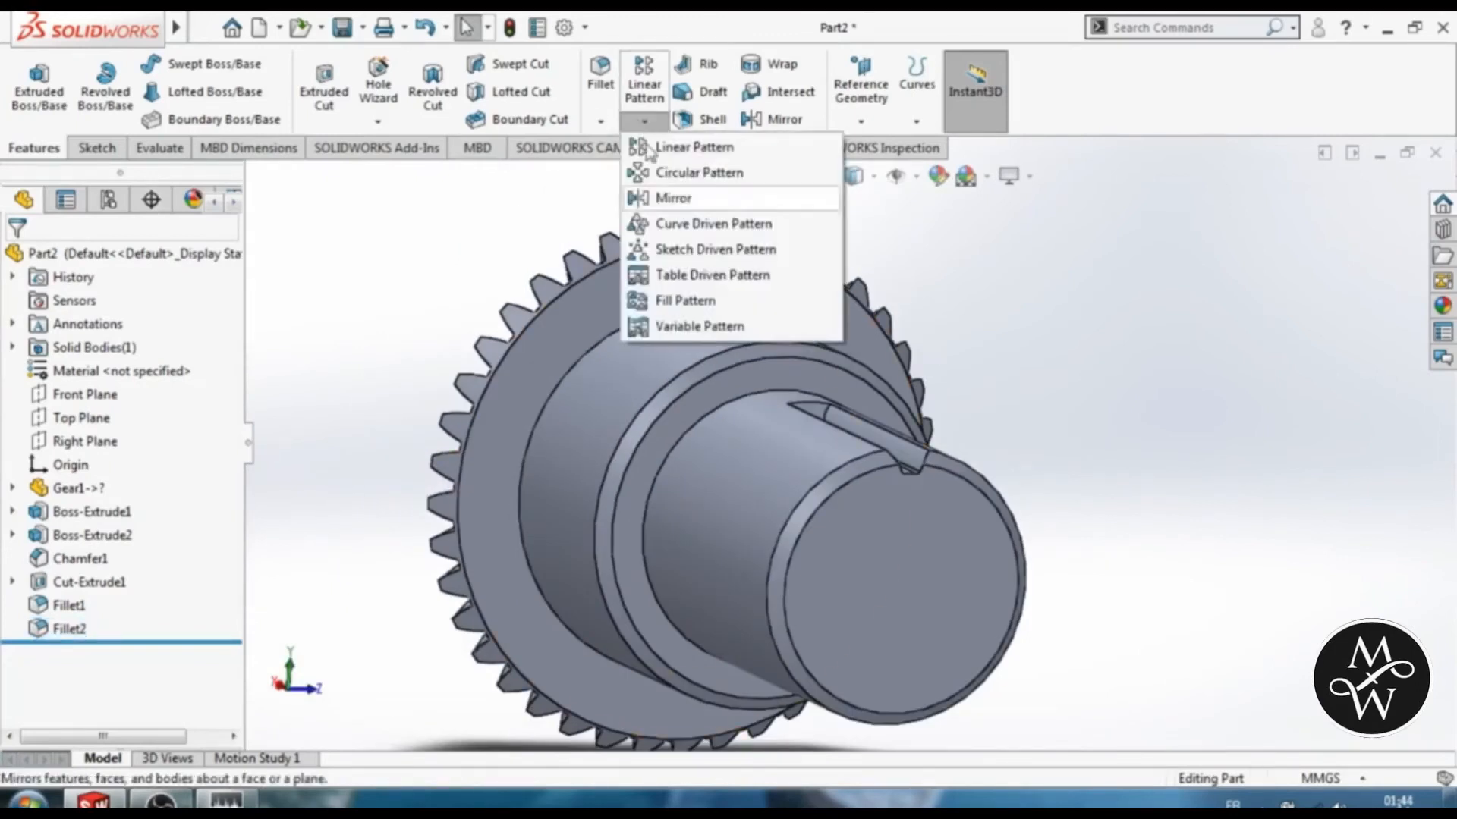
{"action": "left_click", "coordinate": [687, 173]}
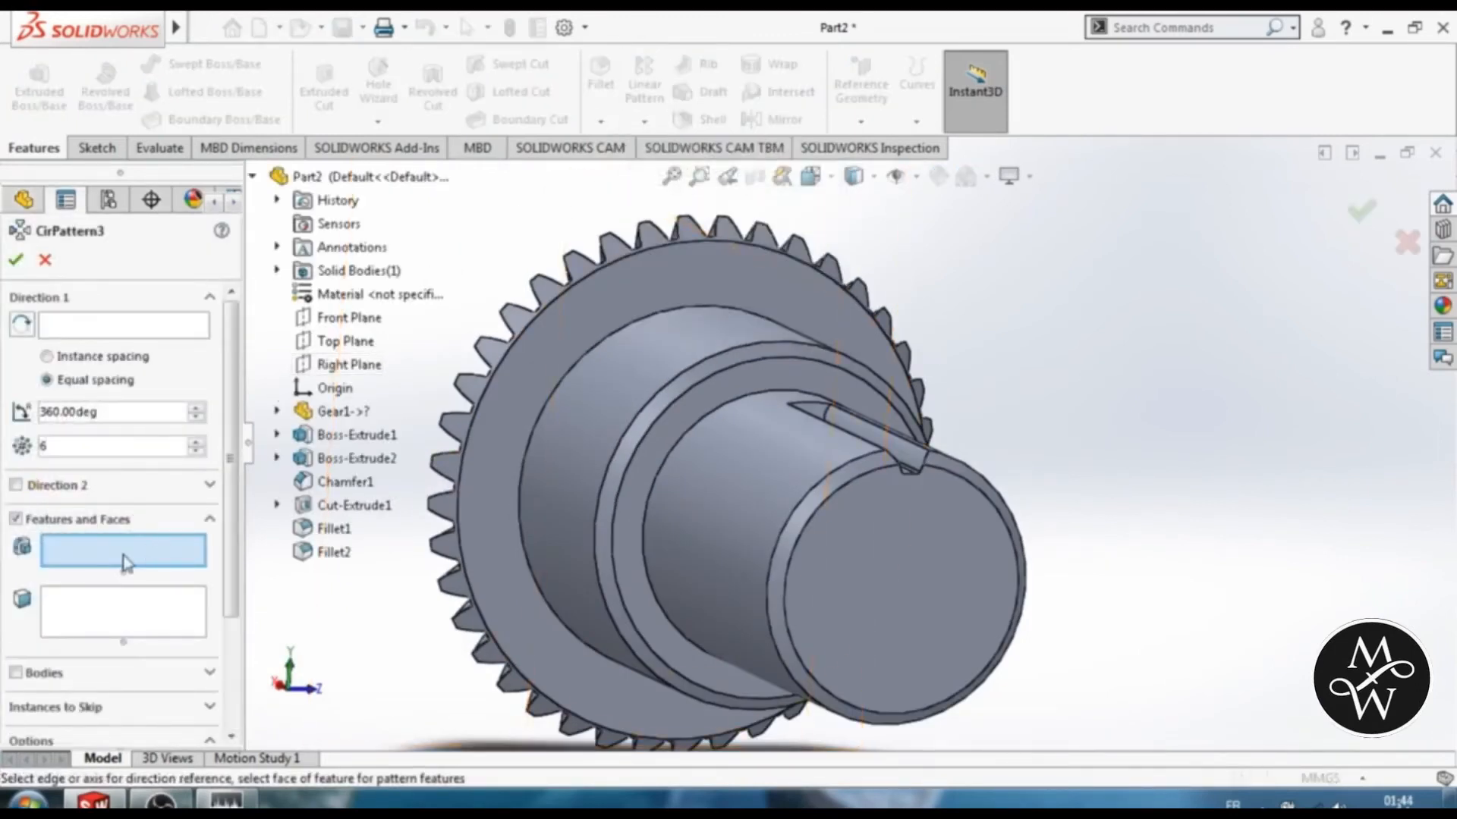
{"action": "left_click", "coordinate": [356, 505]}
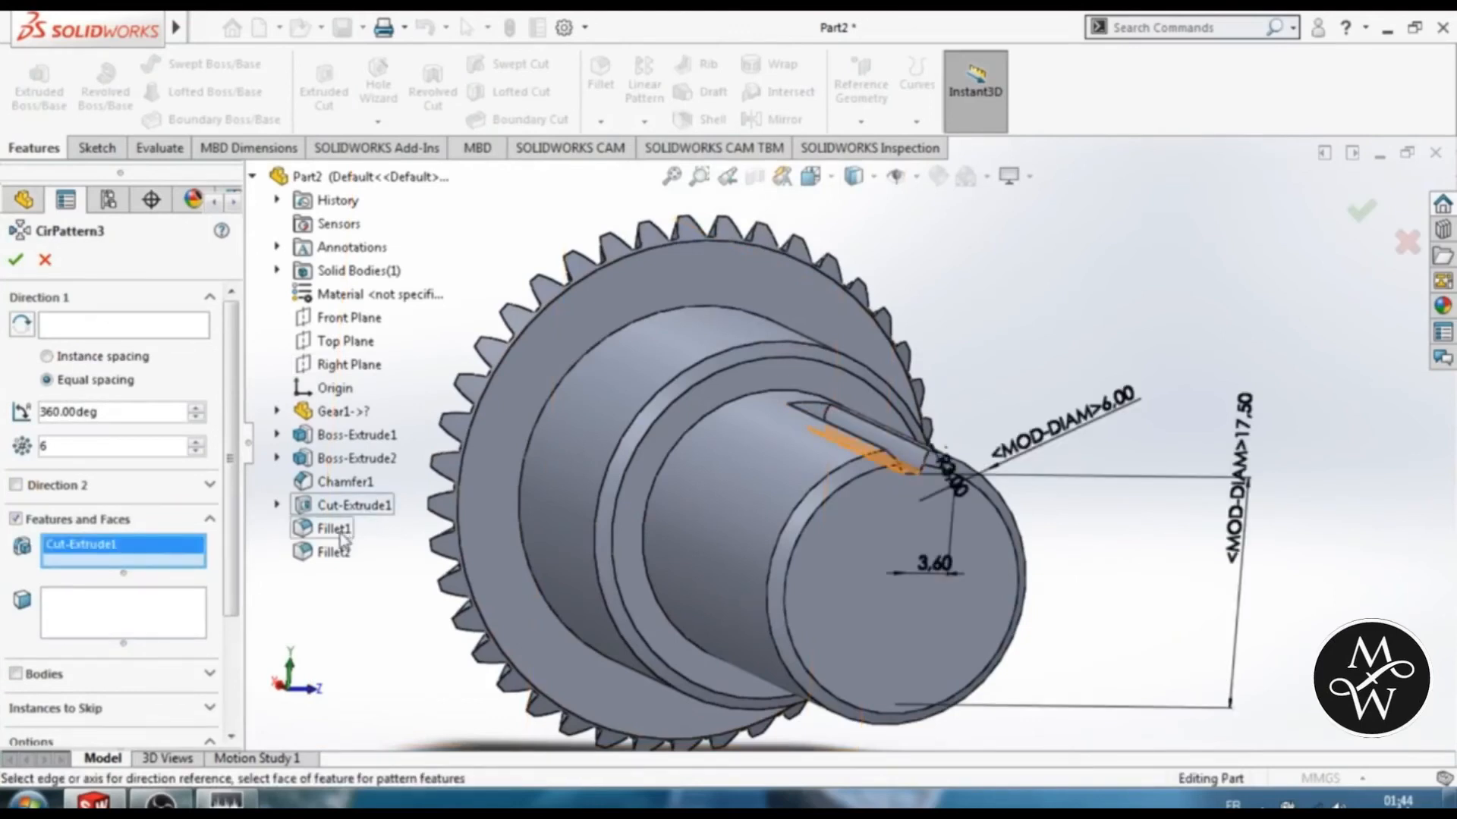
{"action": "left_click", "coordinate": [335, 528]}
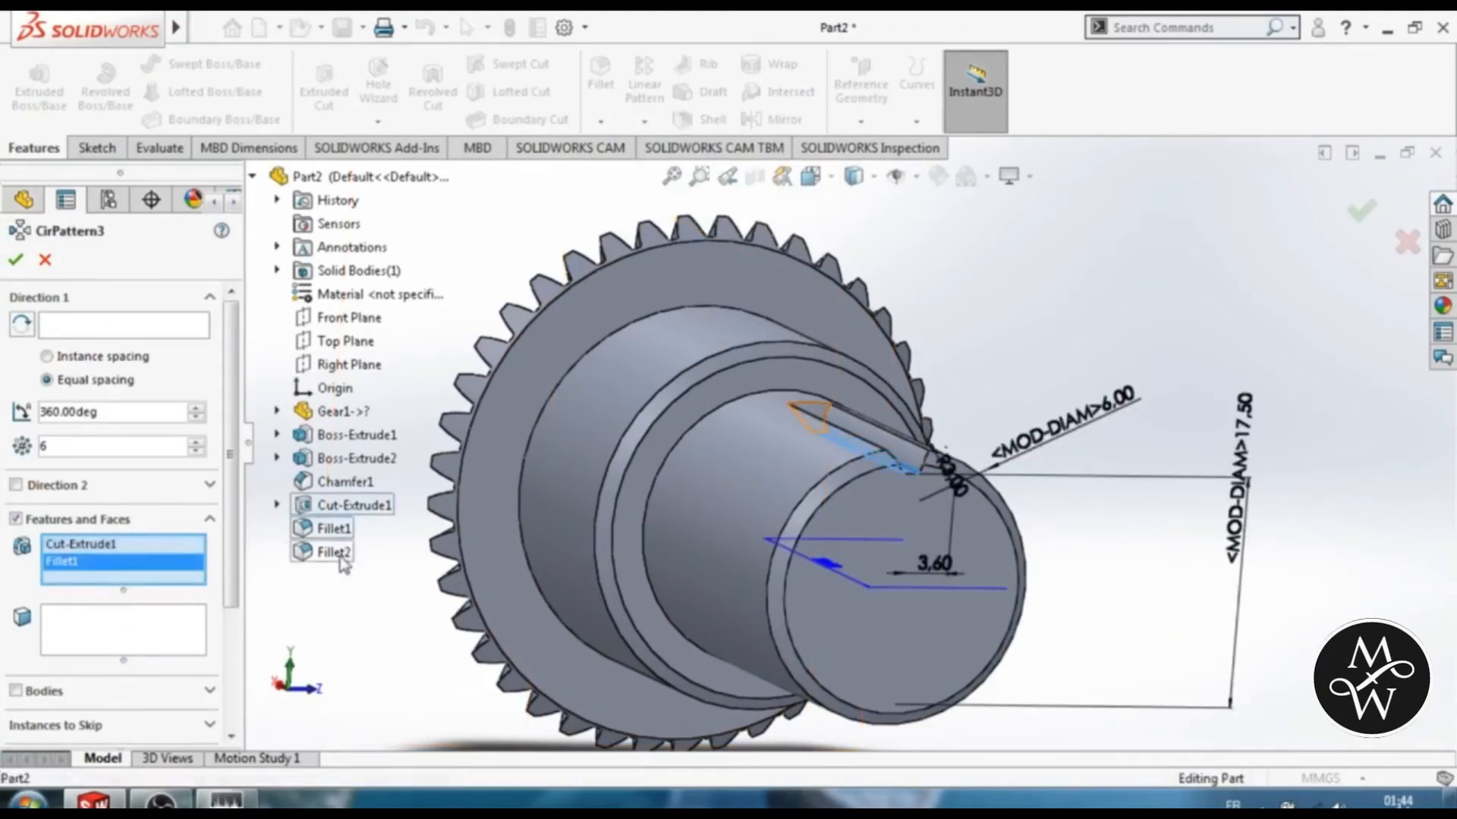
{"action": "left_click", "coordinate": [338, 552]}
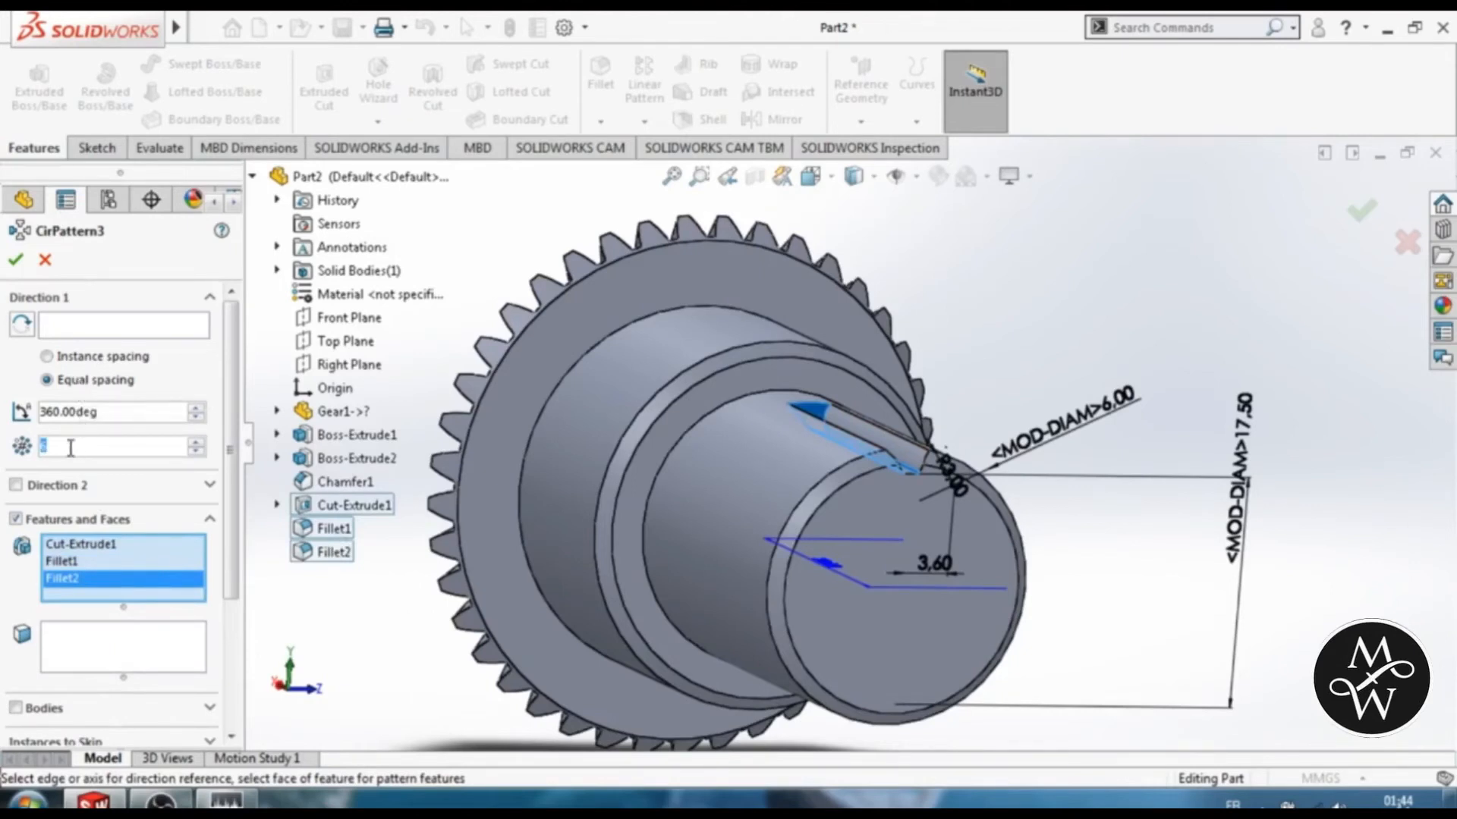
Step: Create 15 equally spaced groove instances over 360 degrees around the shaft, using the smaller shaft section's circular base edge as direction
{"action": "type", "text": "15"}
{"action": "left_click", "coordinate": [118, 326]}
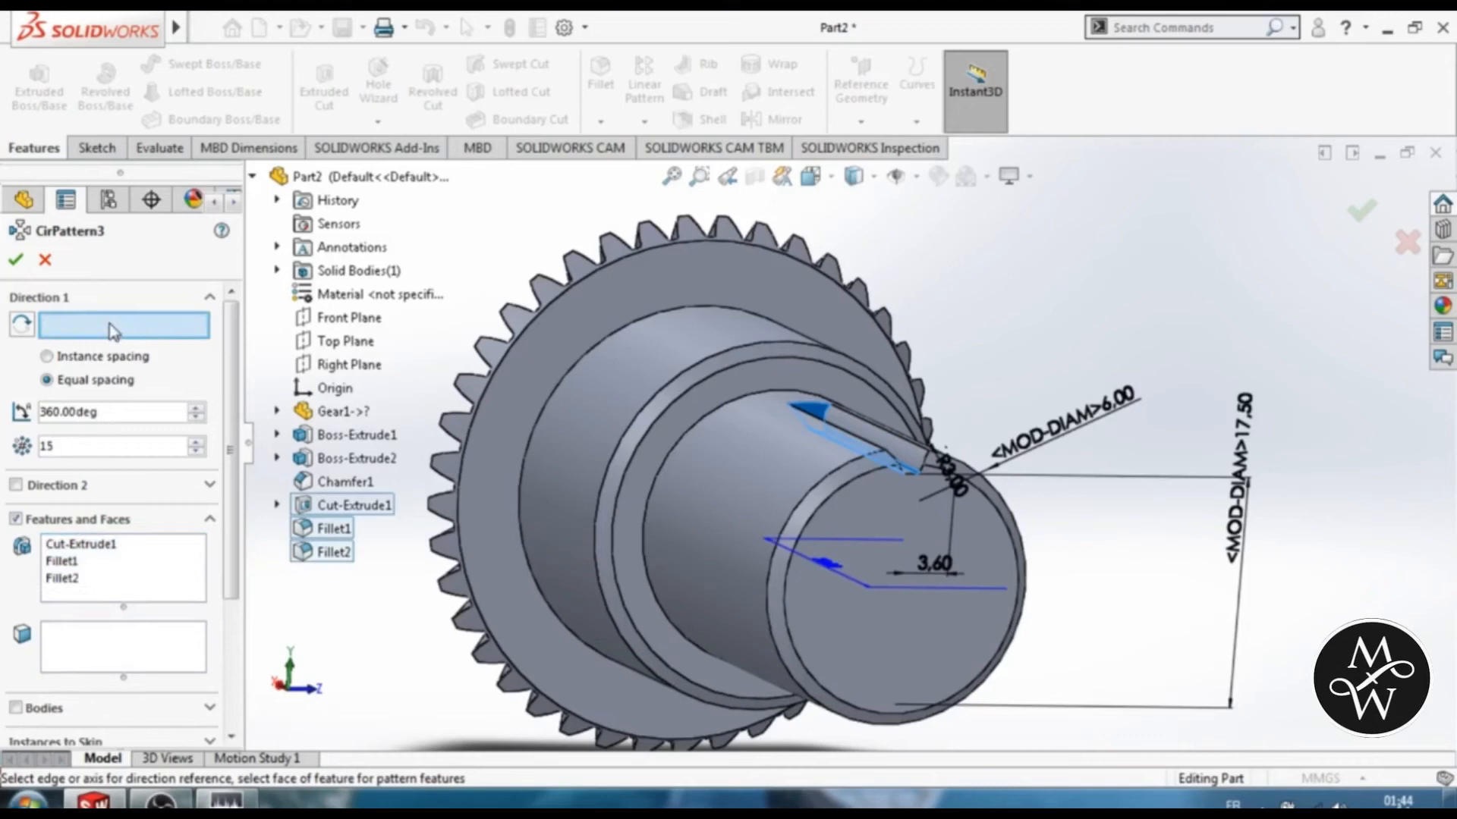
{"action": "left_click", "coordinate": [724, 410]}
{"action": "scroll", "coordinate": [235, 359], "scroll_direction": "down", "scroll_amount": 1}
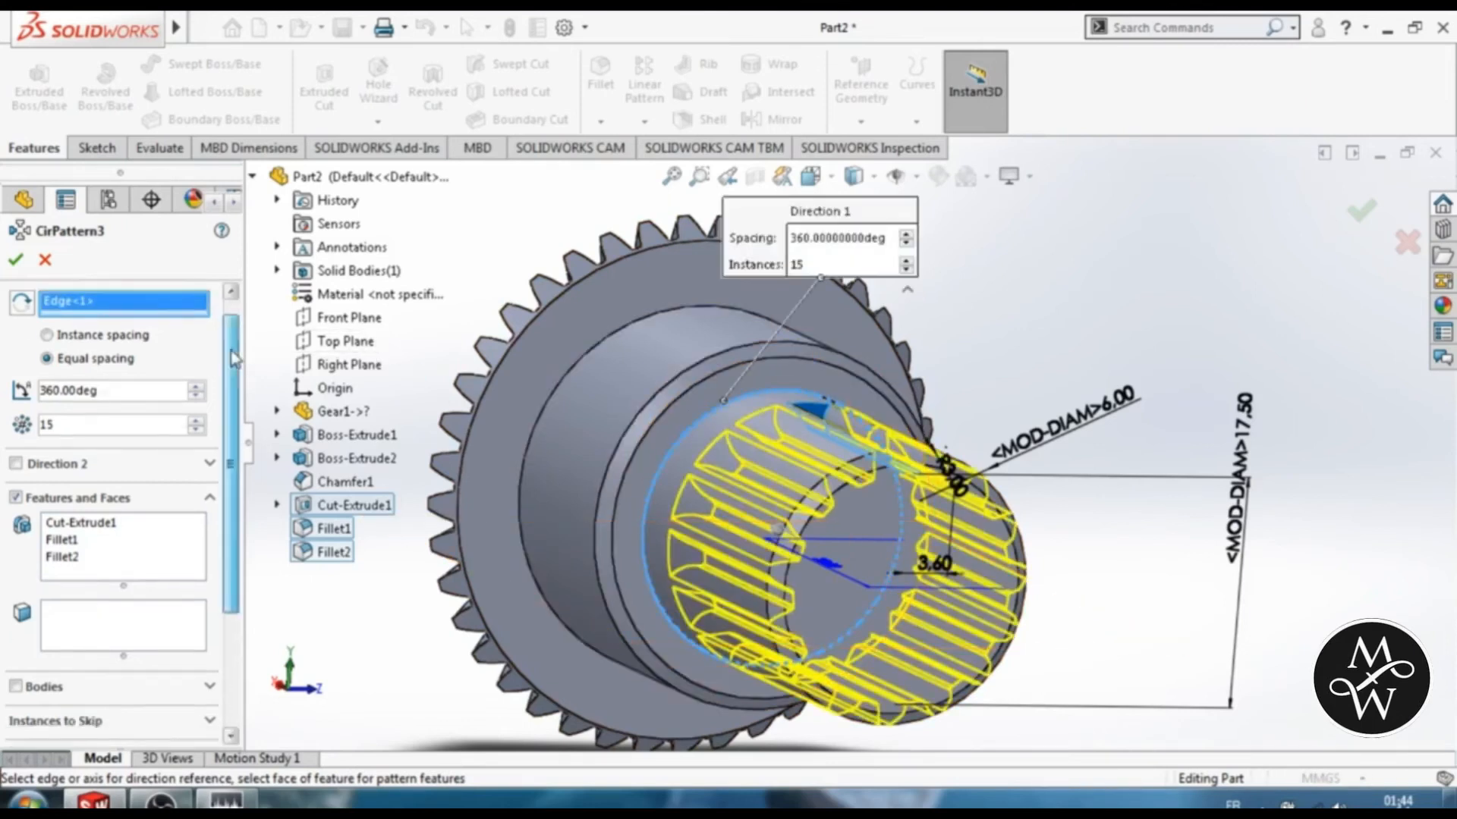
{"action": "left_click_drag", "start_coordinate": [235, 359], "coordinate": [239, 501]}
{"action": "scroll", "coordinate": [240, 493], "scroll_direction": "up", "scroll_amount": 8}
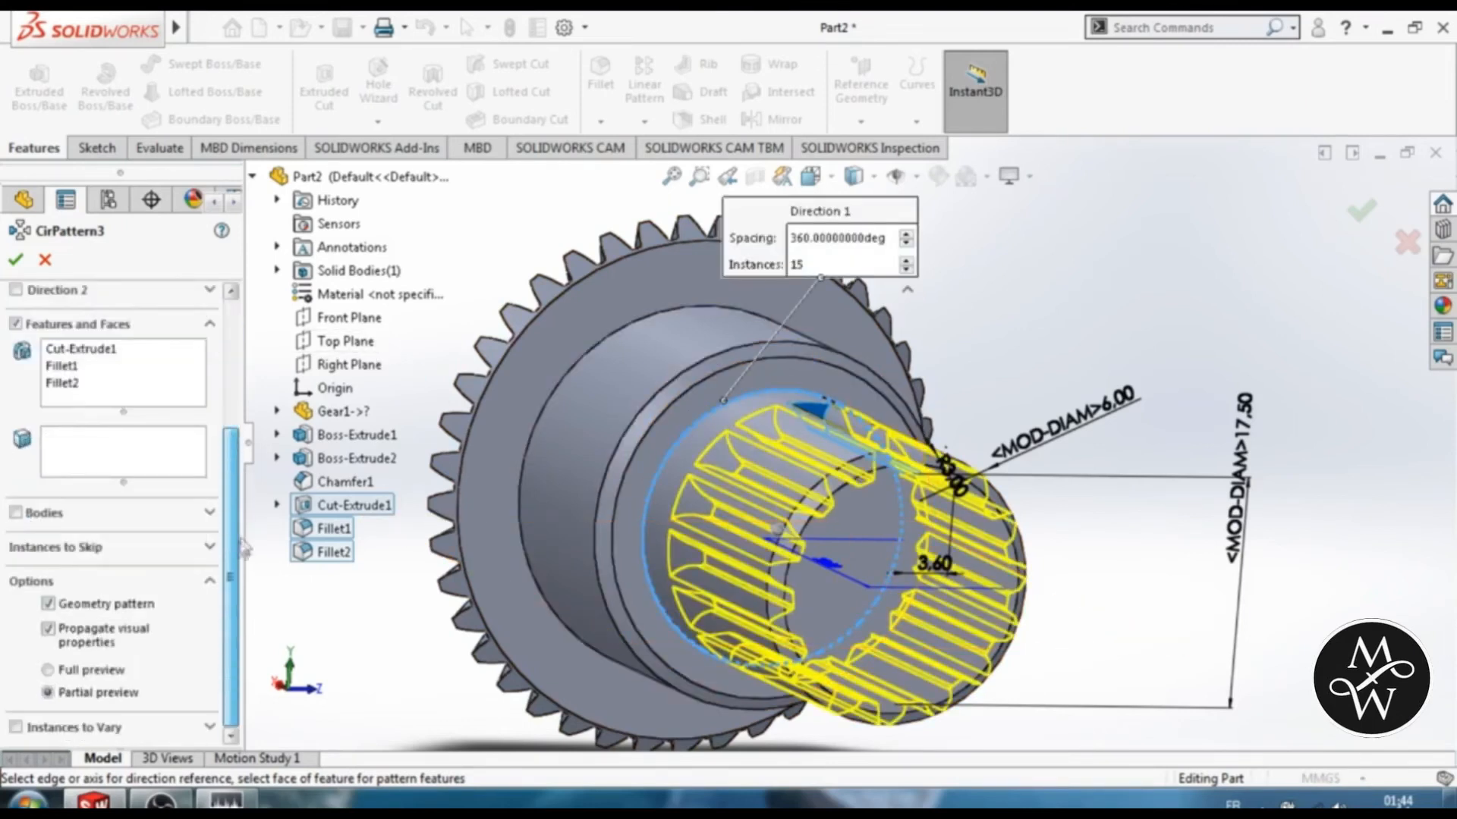
{"action": "left_click", "coordinate": [17, 261]}
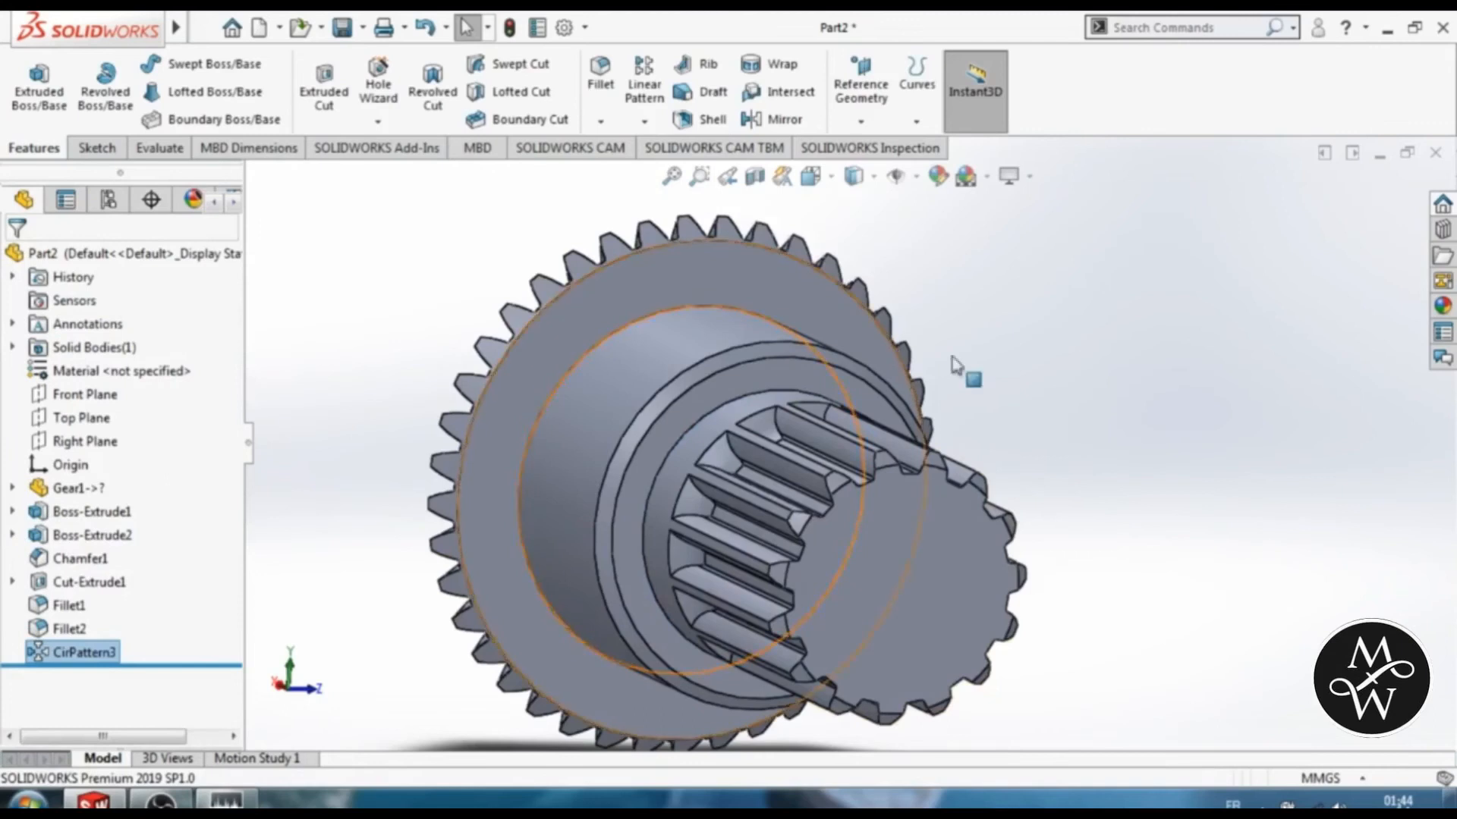
Step: Apply a 1 mm fillet to the base edges of both shaft sections and the outer edge of the gear's back face
{"action": "scroll", "coordinate": [1108, 410], "scroll_direction": "down", "scroll_amount": 3}
{"action": "scroll", "coordinate": [1108, 414], "scroll_direction": "up", "scroll_amount": 4}
{"action": "middle_click_drag", "start_coordinate": [1093, 479], "coordinate": [1103, 527]}
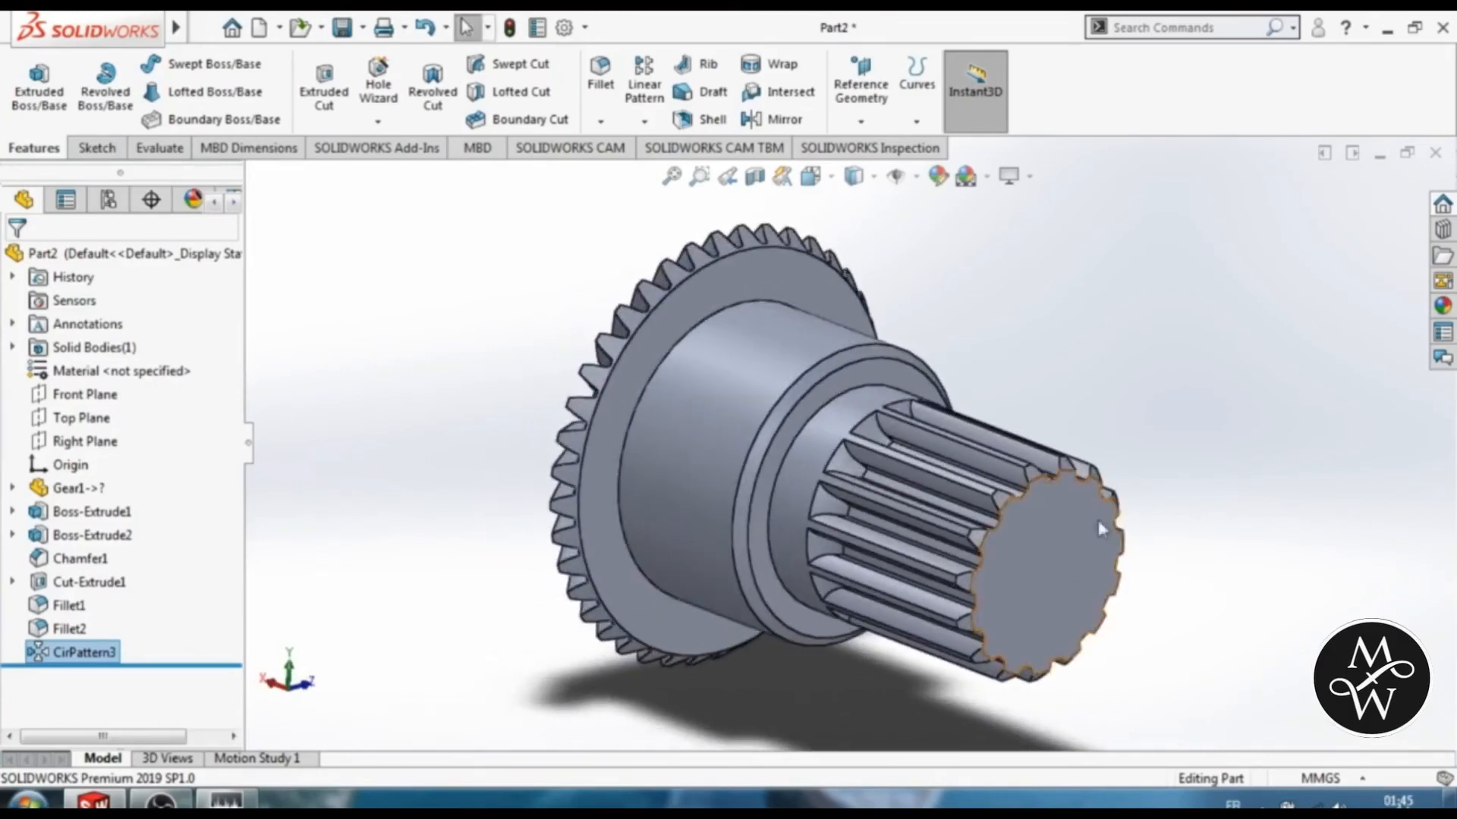
{"action": "left_click", "coordinate": [708, 332]}
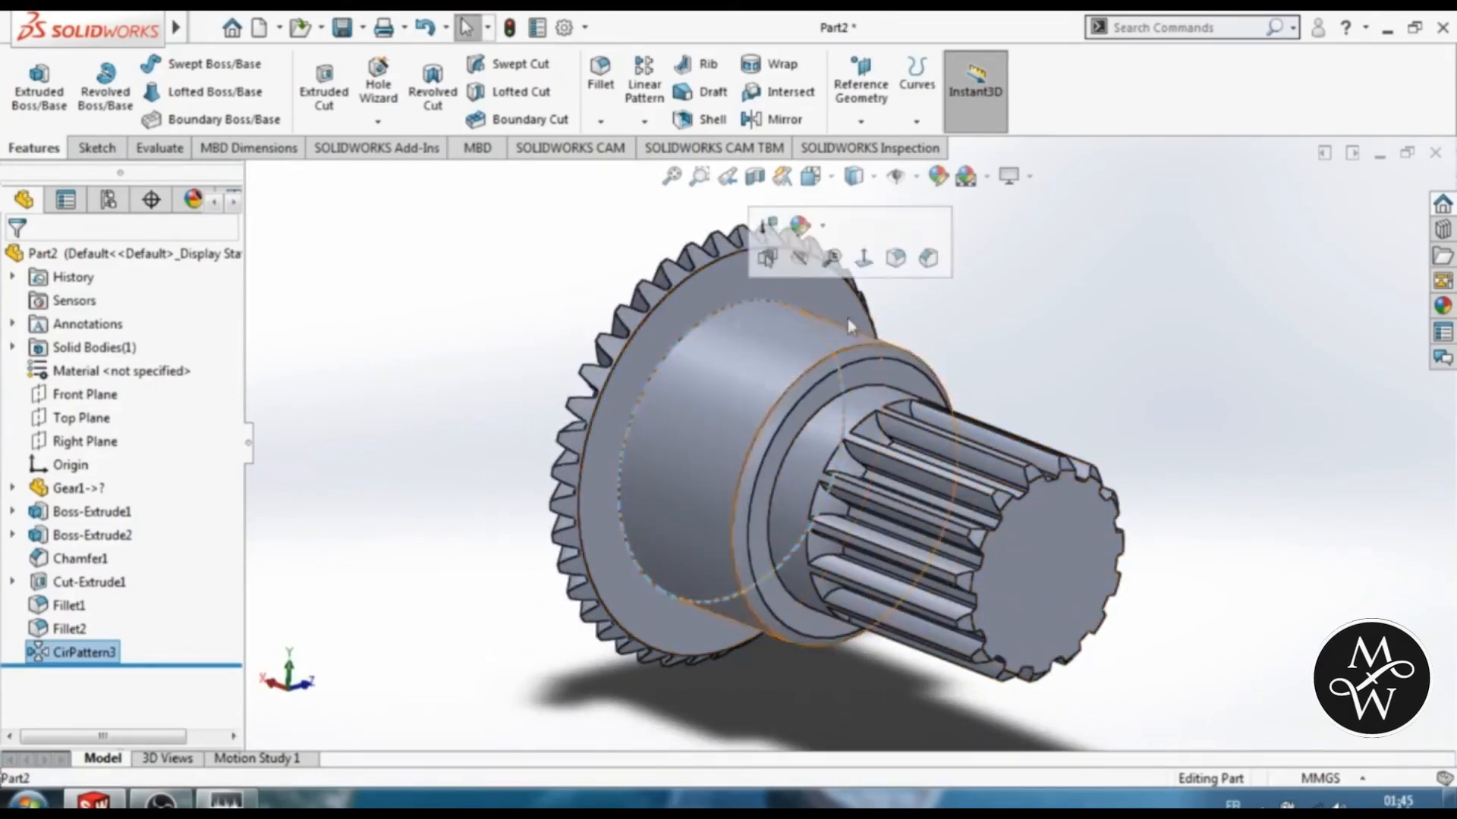
{"action": "left_click", "coordinate": [850, 400], "text": "ctrl"}
{"action": "left_click", "coordinate": [717, 258], "text": "ctrl"}
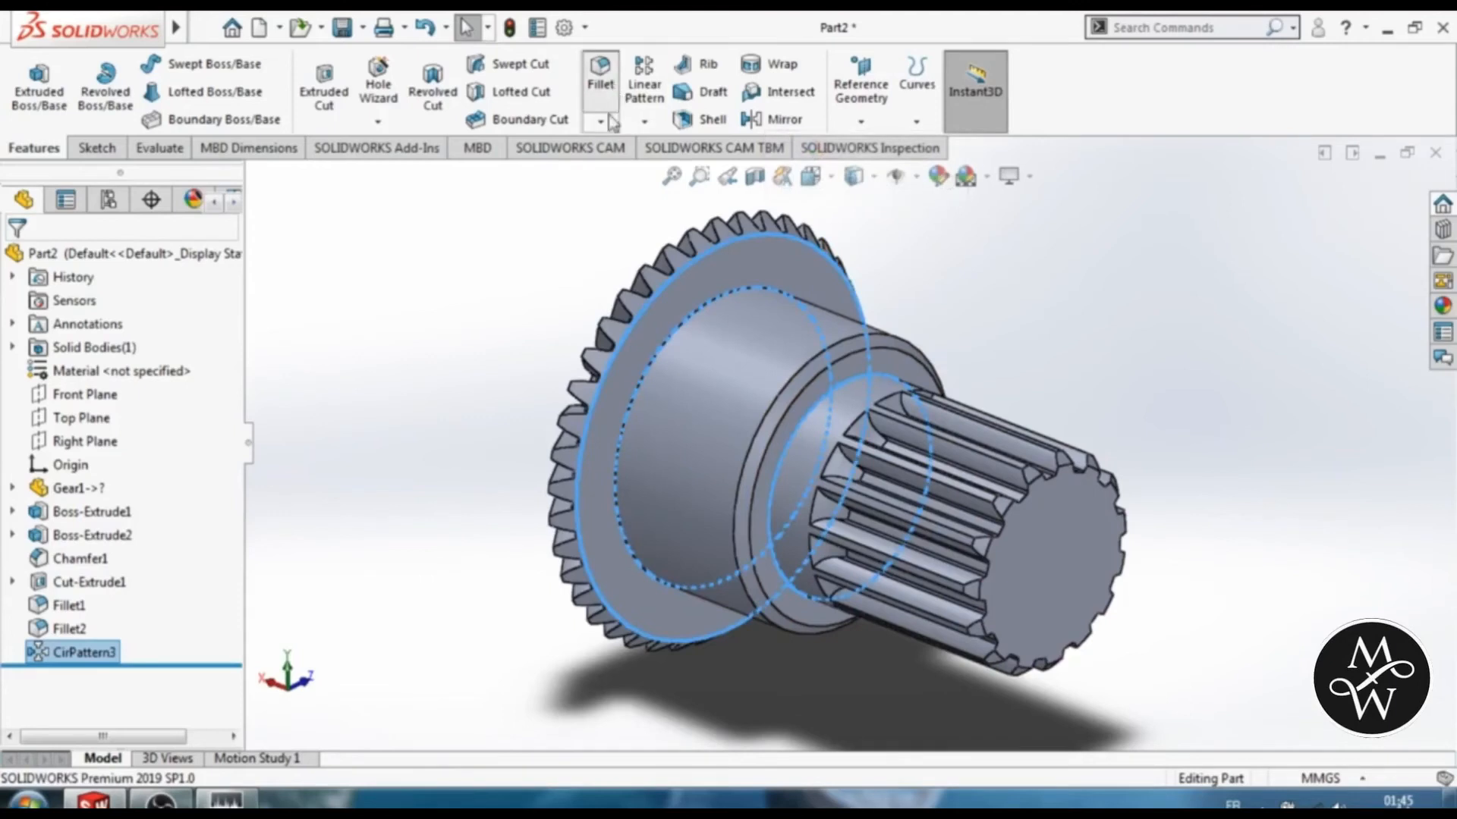
{"action": "left_click", "coordinate": [600, 76]}
{"action": "scroll", "coordinate": [227, 382], "scroll_direction": "down", "scroll_amount": 3}
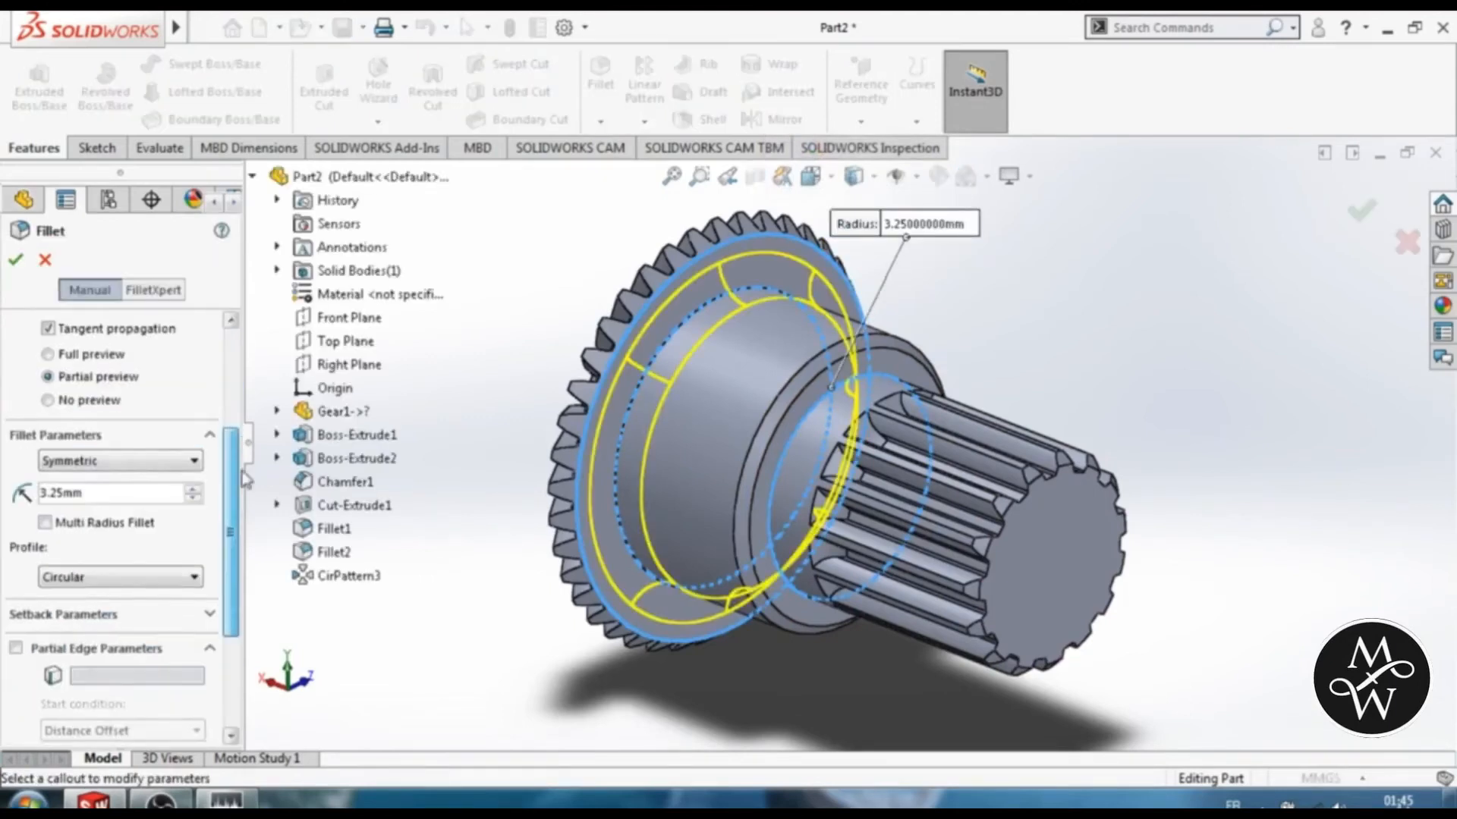
{"action": "right_click", "coordinate": [65, 494]}
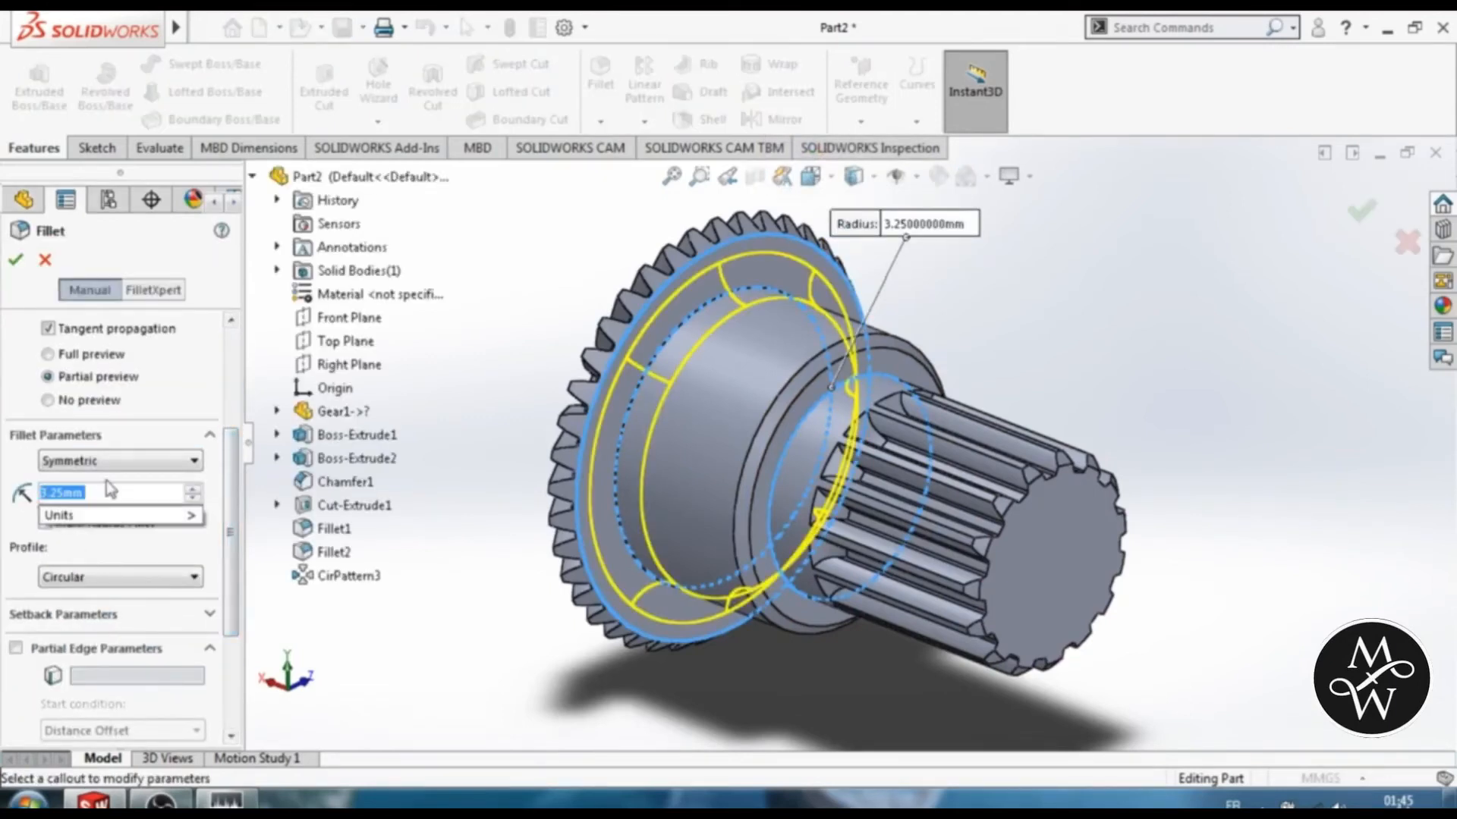
{"action": "type", "text": "1"}
{"action": "left_click", "coordinate": [14, 261]}
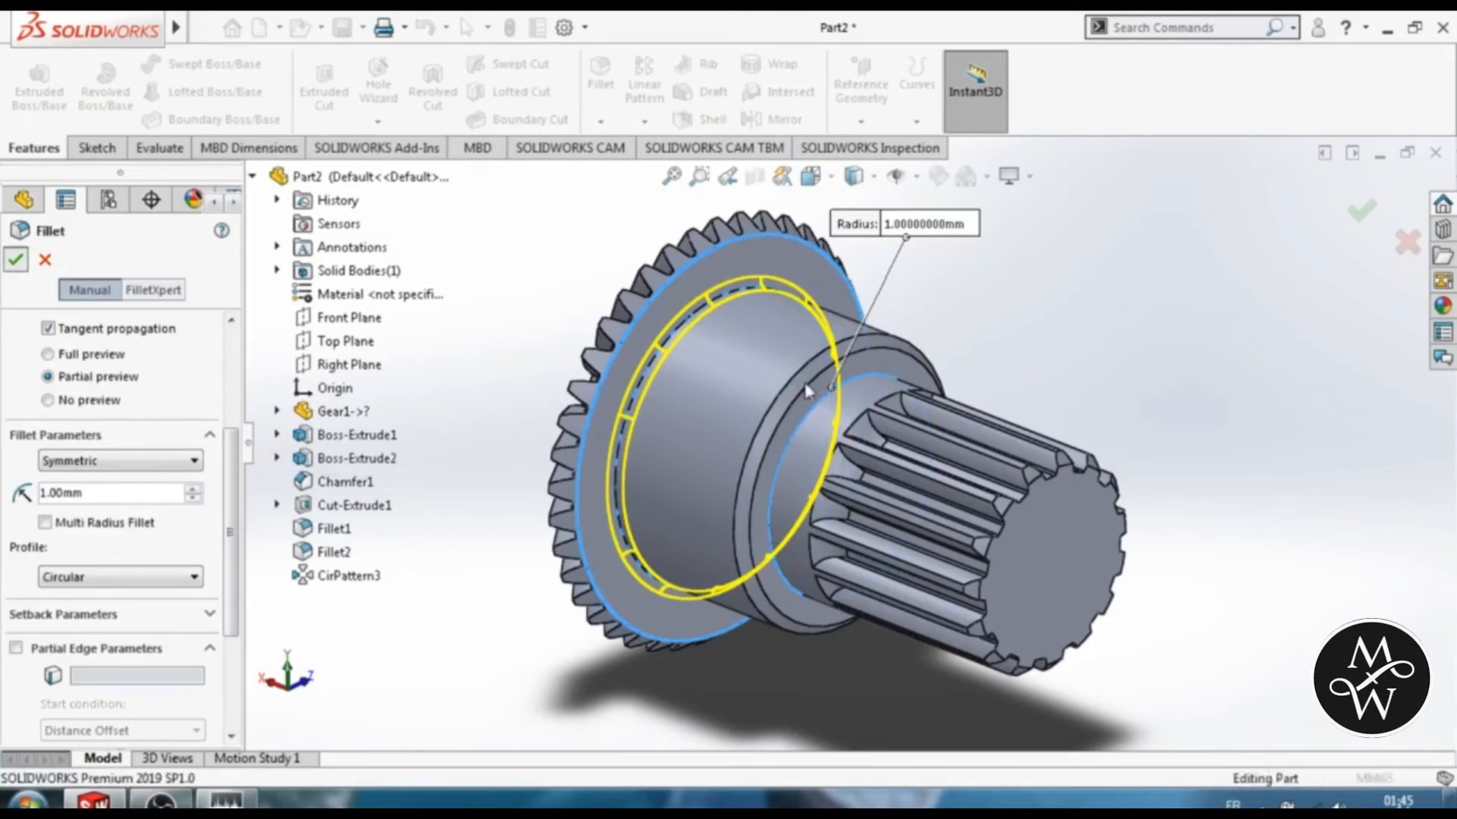
Step: Start a colour appearance for the Gear1 feature instead of the preselected Fillet3, and choose the yellow swatch
{"action": "middle_click_drag", "start_coordinate": [1004, 335], "coordinate": [1138, 460]}
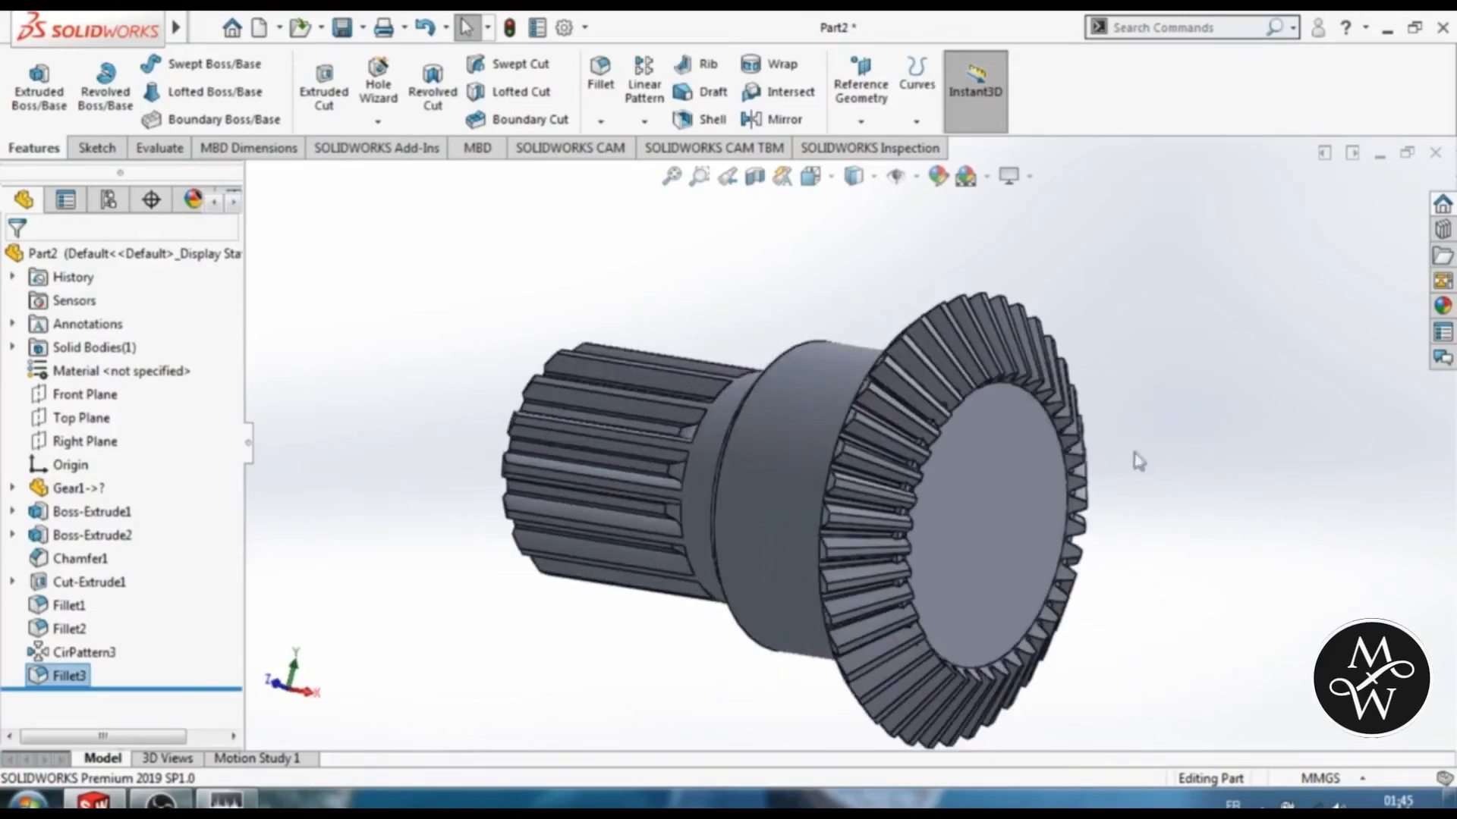
{"action": "left_click", "coordinate": [938, 178]}
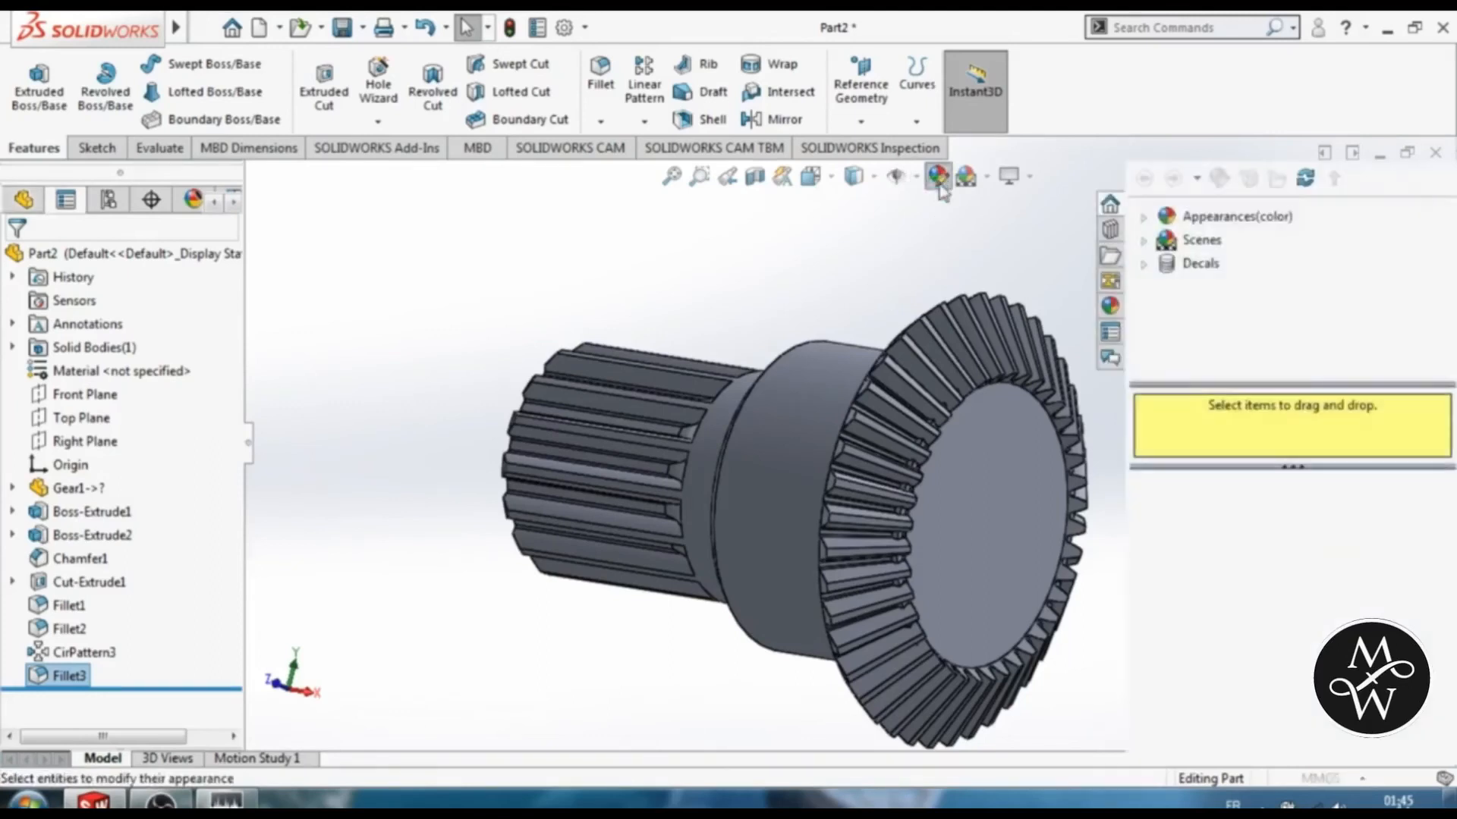
{"action": "left_click", "coordinate": [114, 400]}
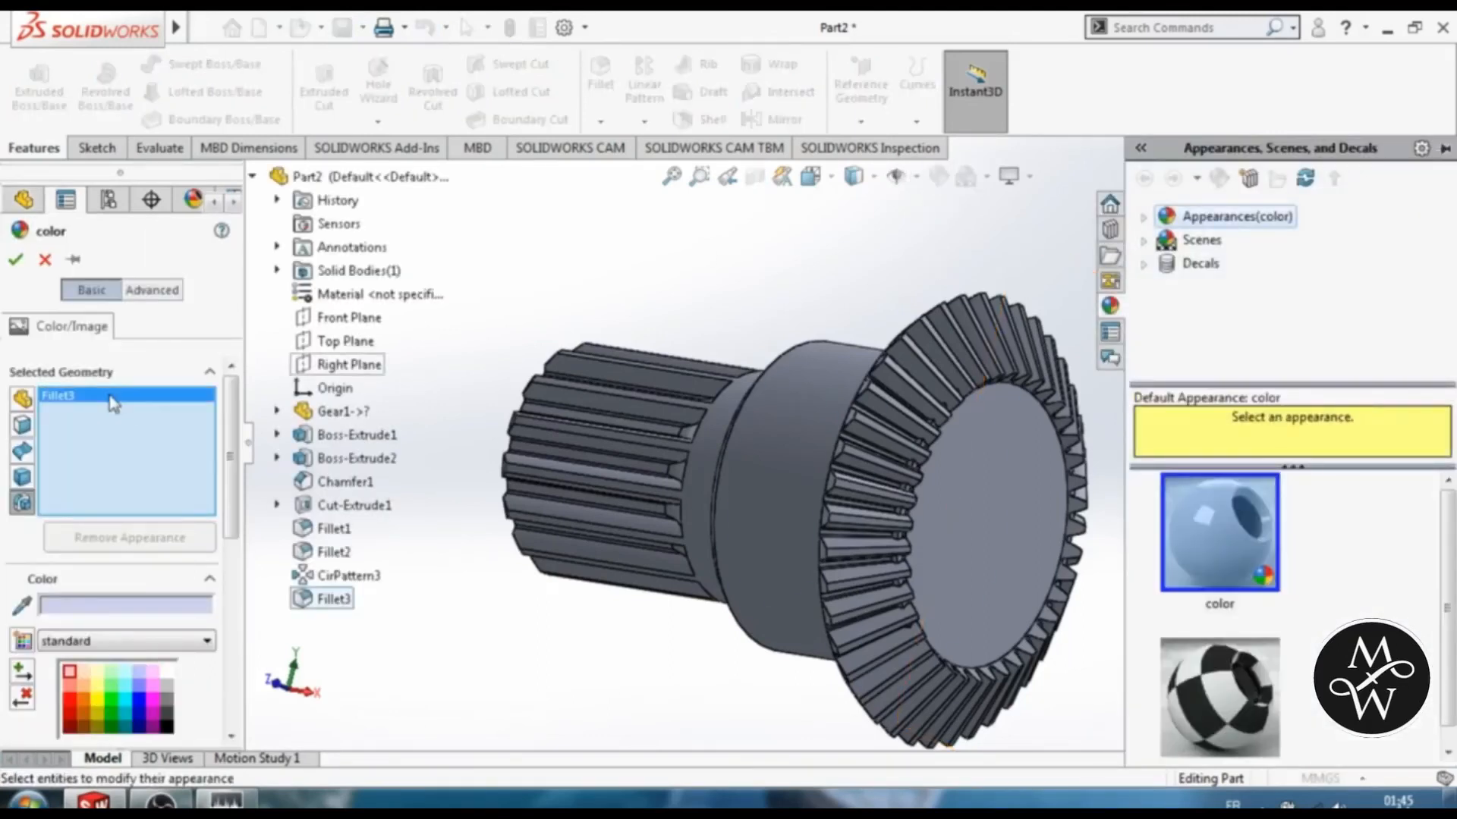
{"action": "key", "text": "Delete"}
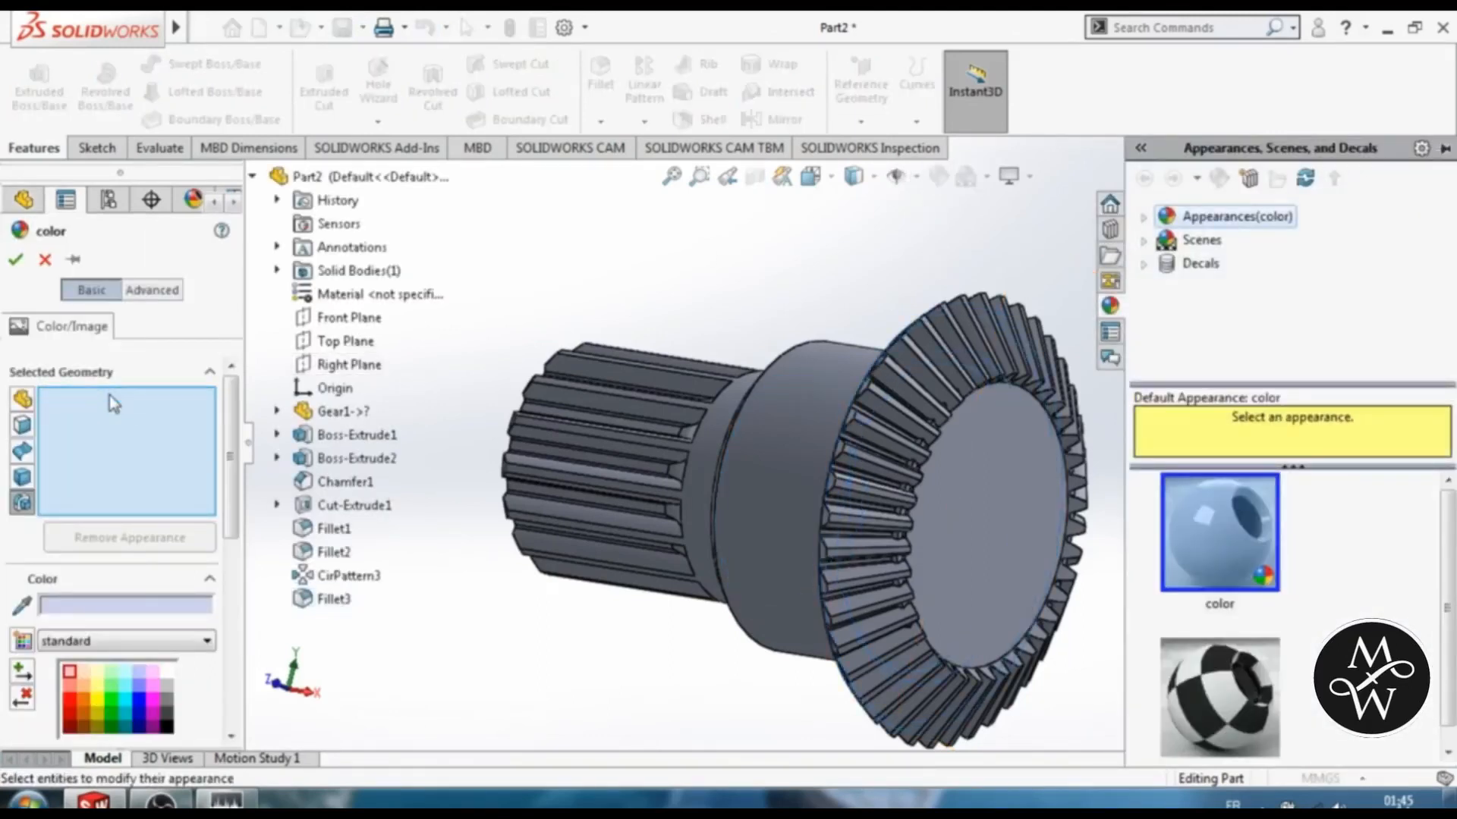
{"action": "left_click", "coordinate": [340, 411]}
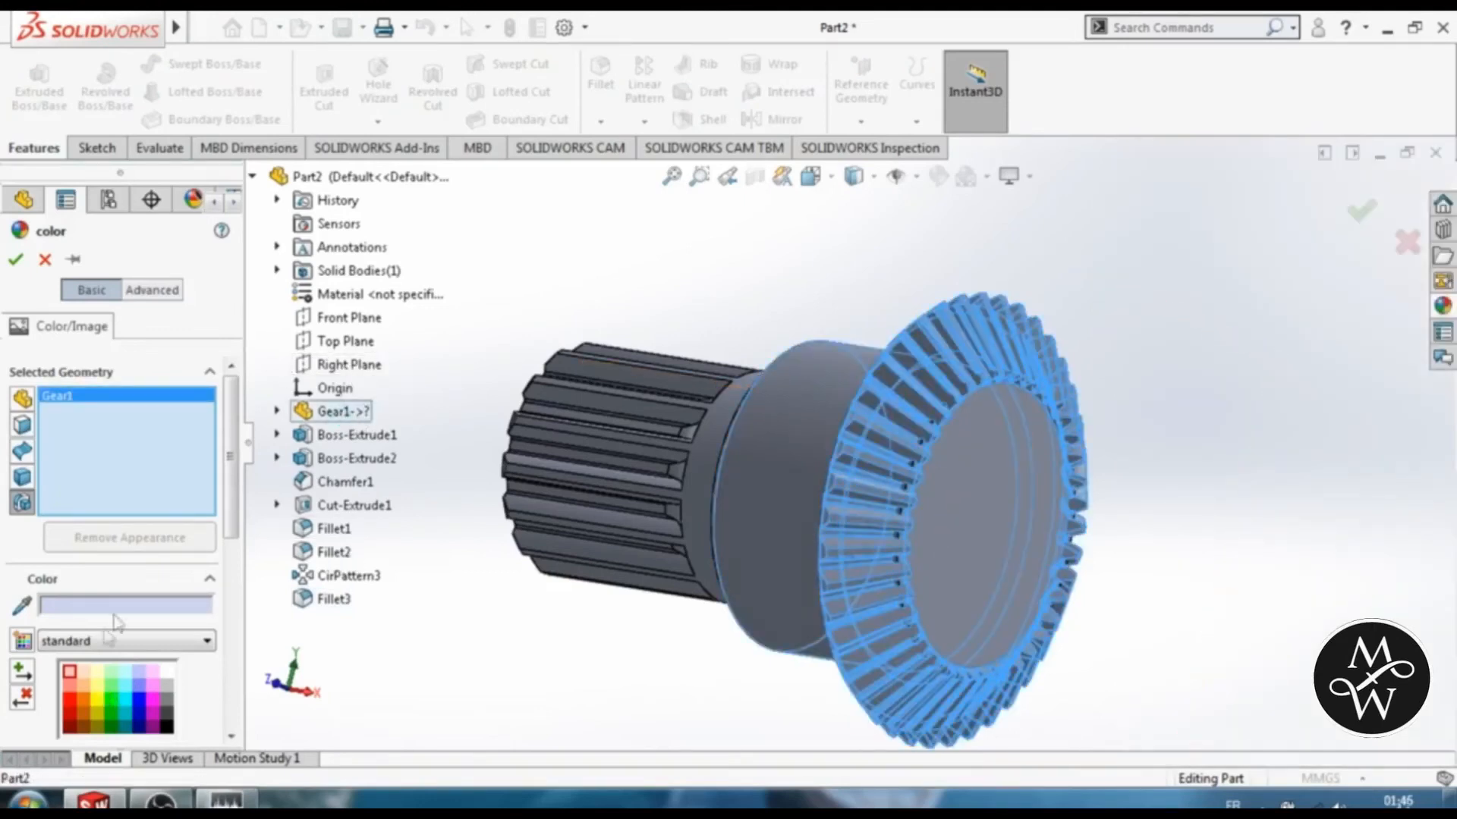
{"action": "left_click", "coordinate": [98, 685]}
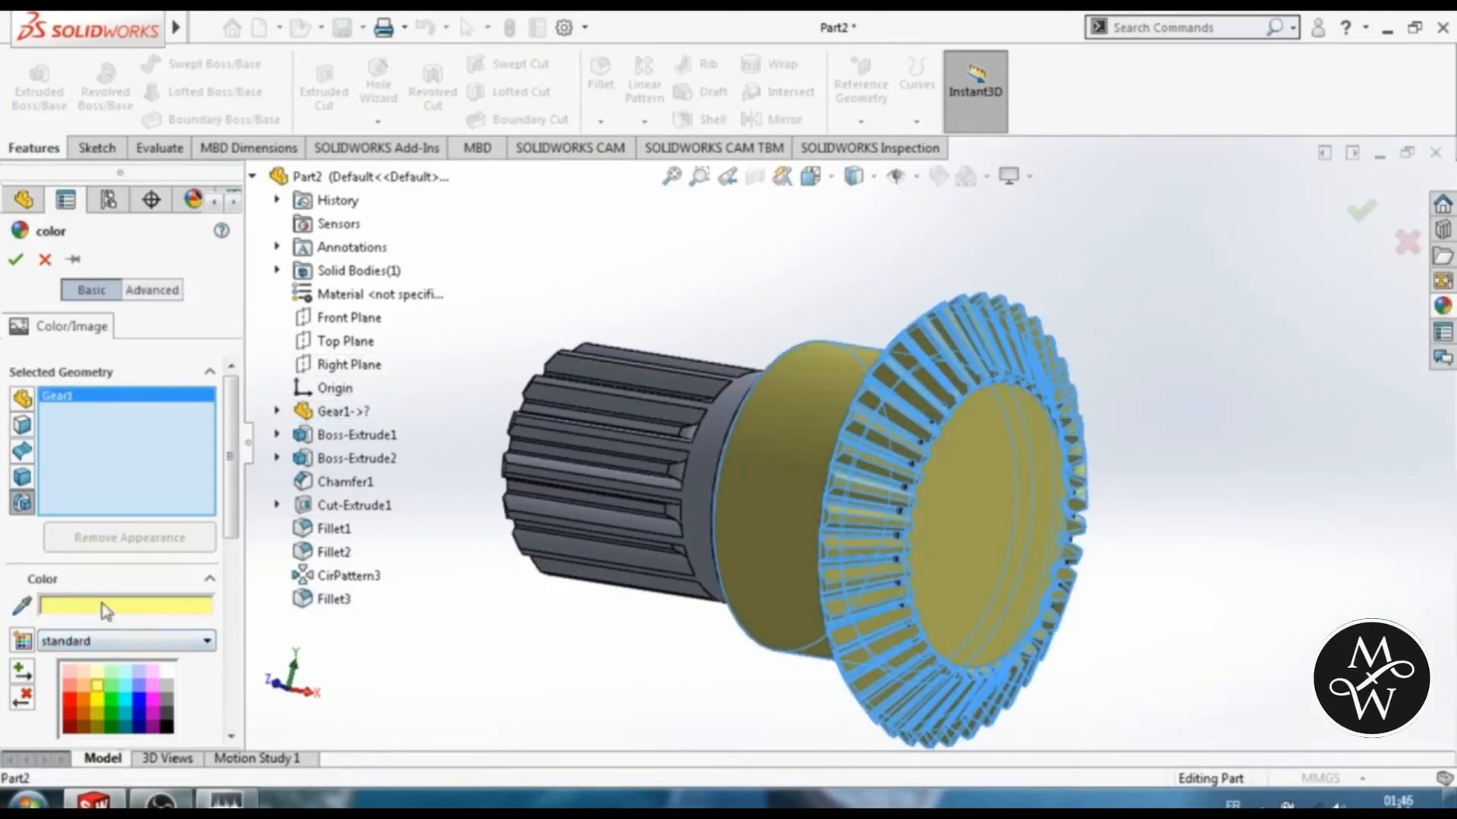
{"action": "left_click", "coordinate": [102, 602]}
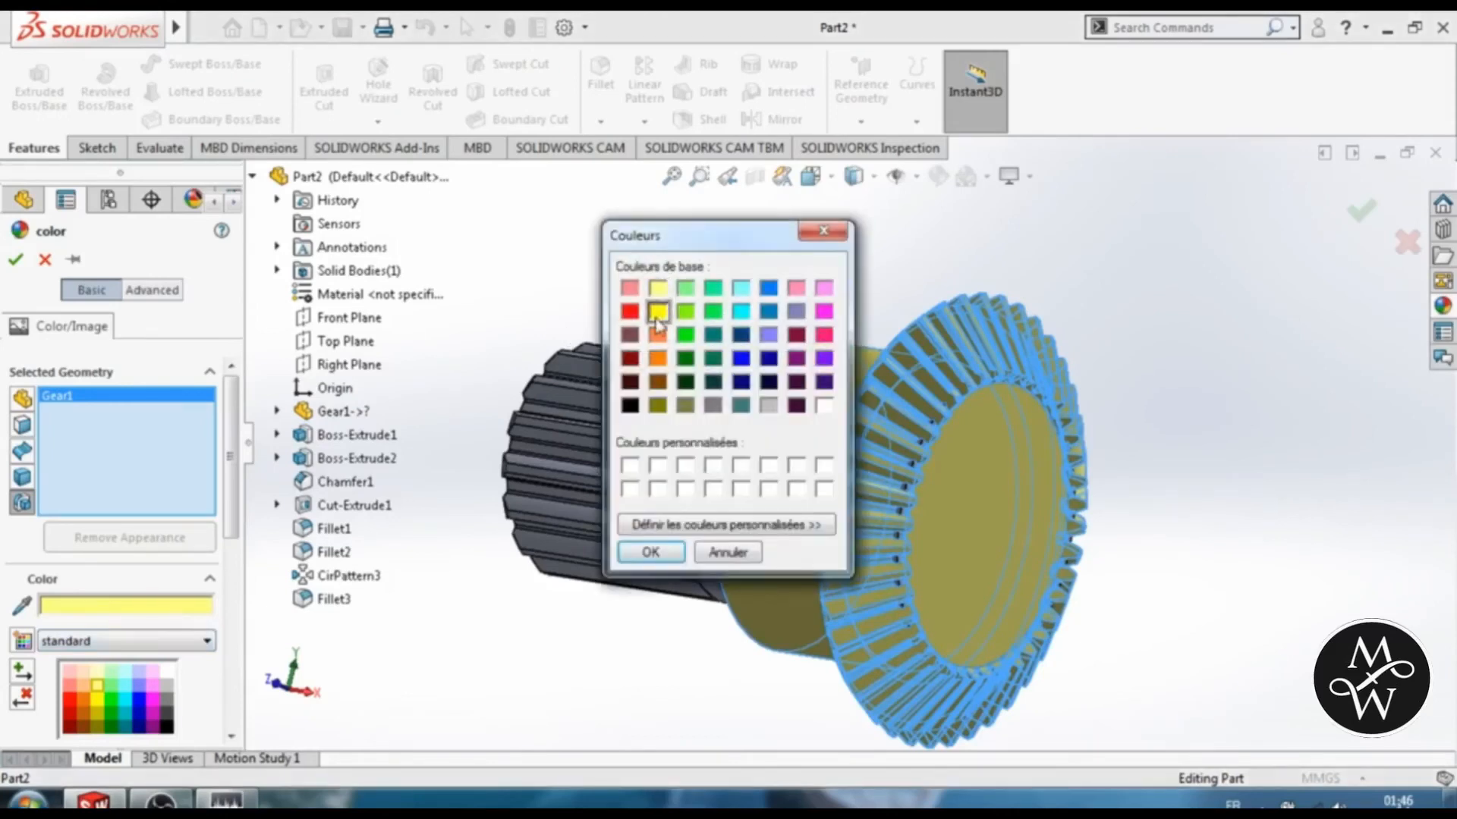
{"action": "left_click_drag", "start_coordinate": [685, 243], "coordinate": [572, 268]}
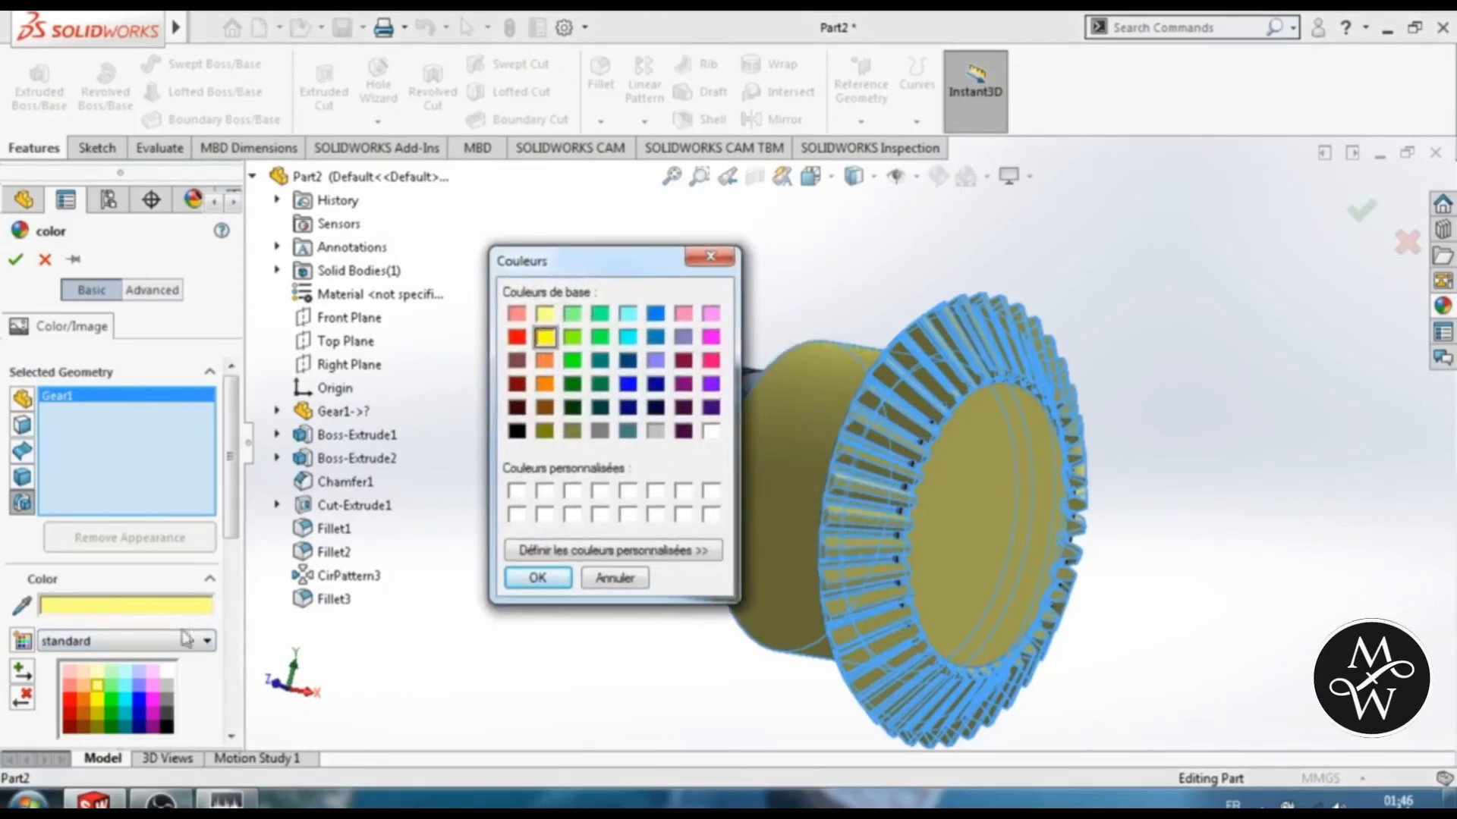
{"action": "left_click", "coordinate": [710, 257]}
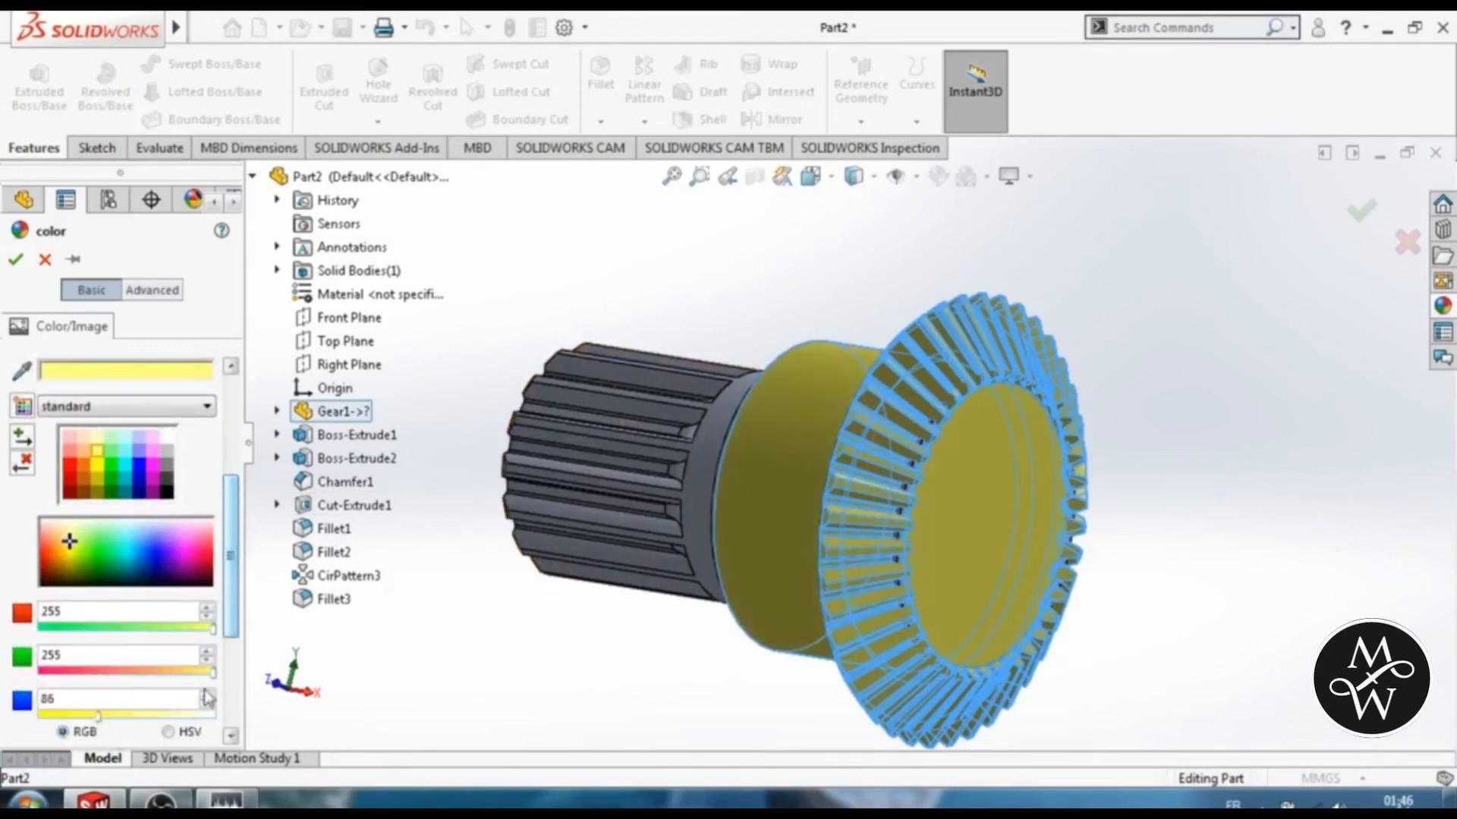
Step: Adjust the Gear1 feature's colour to a beige-gold with RGB values 255, 232, 158 and apply it
{"action": "left_click_drag", "start_coordinate": [198, 673], "coordinate": [195, 673]}
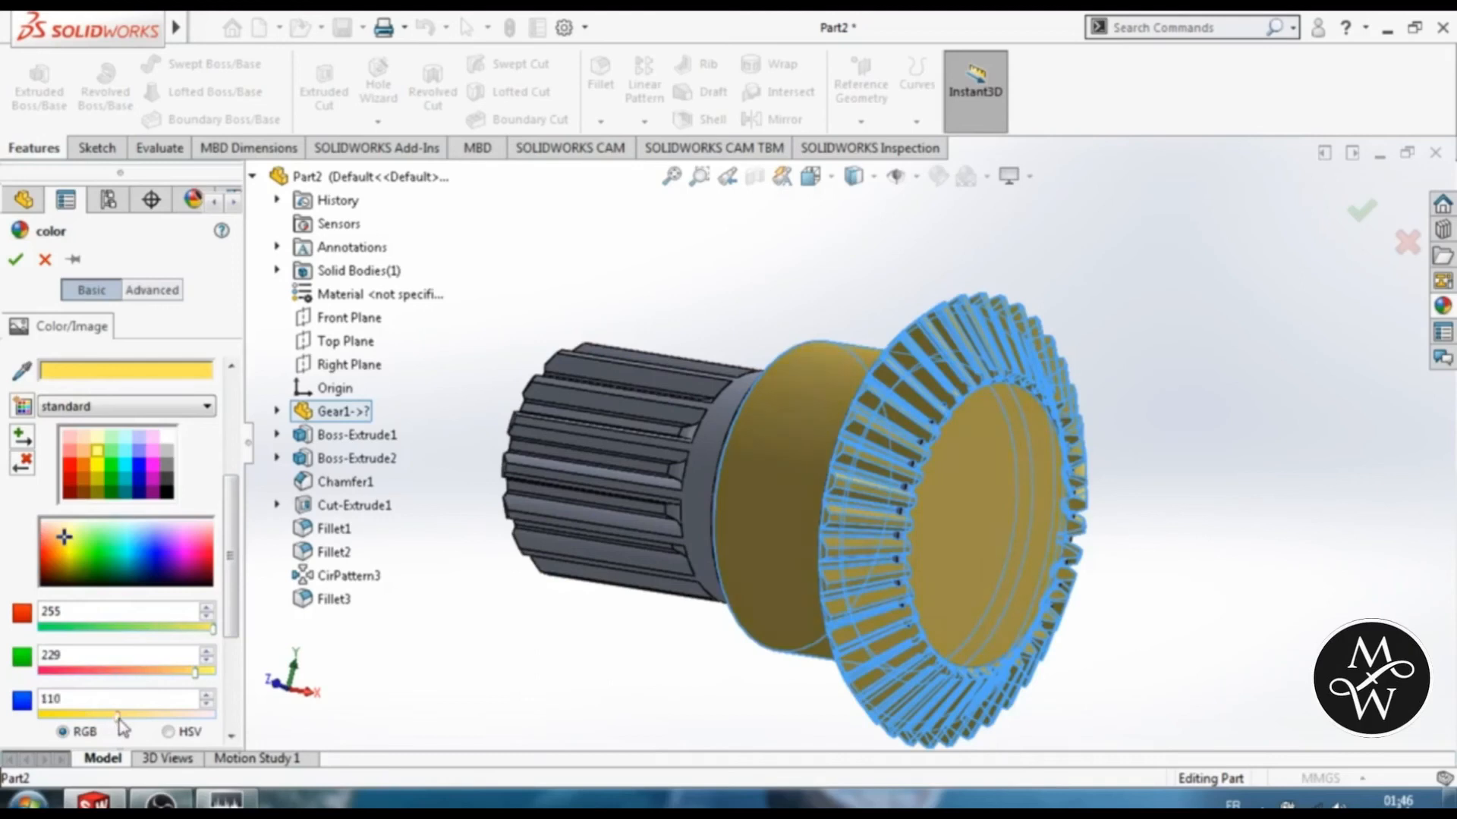
{"action": "key", "text": "Return"}
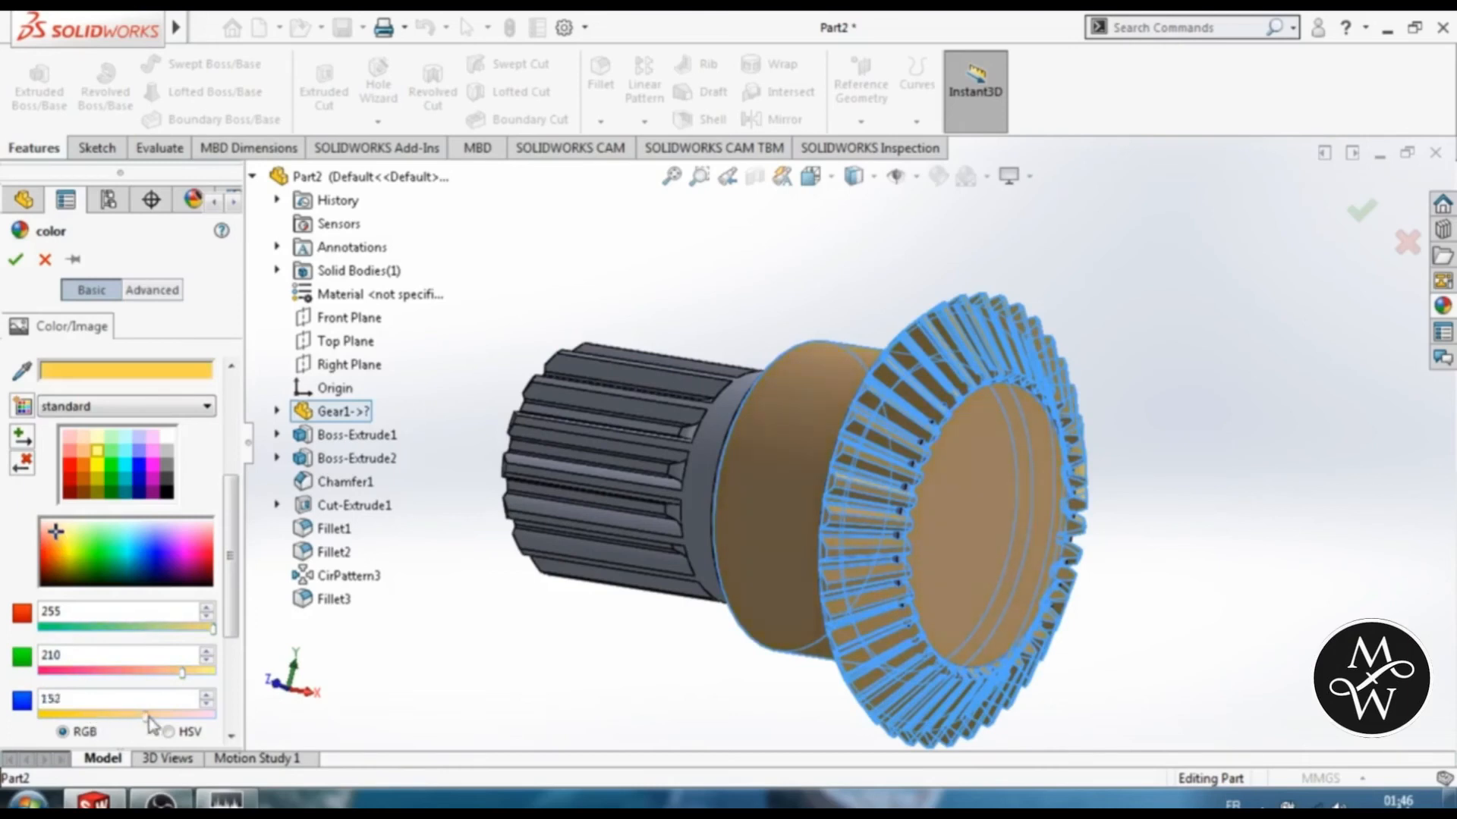
{"action": "key", "text": "Return"}
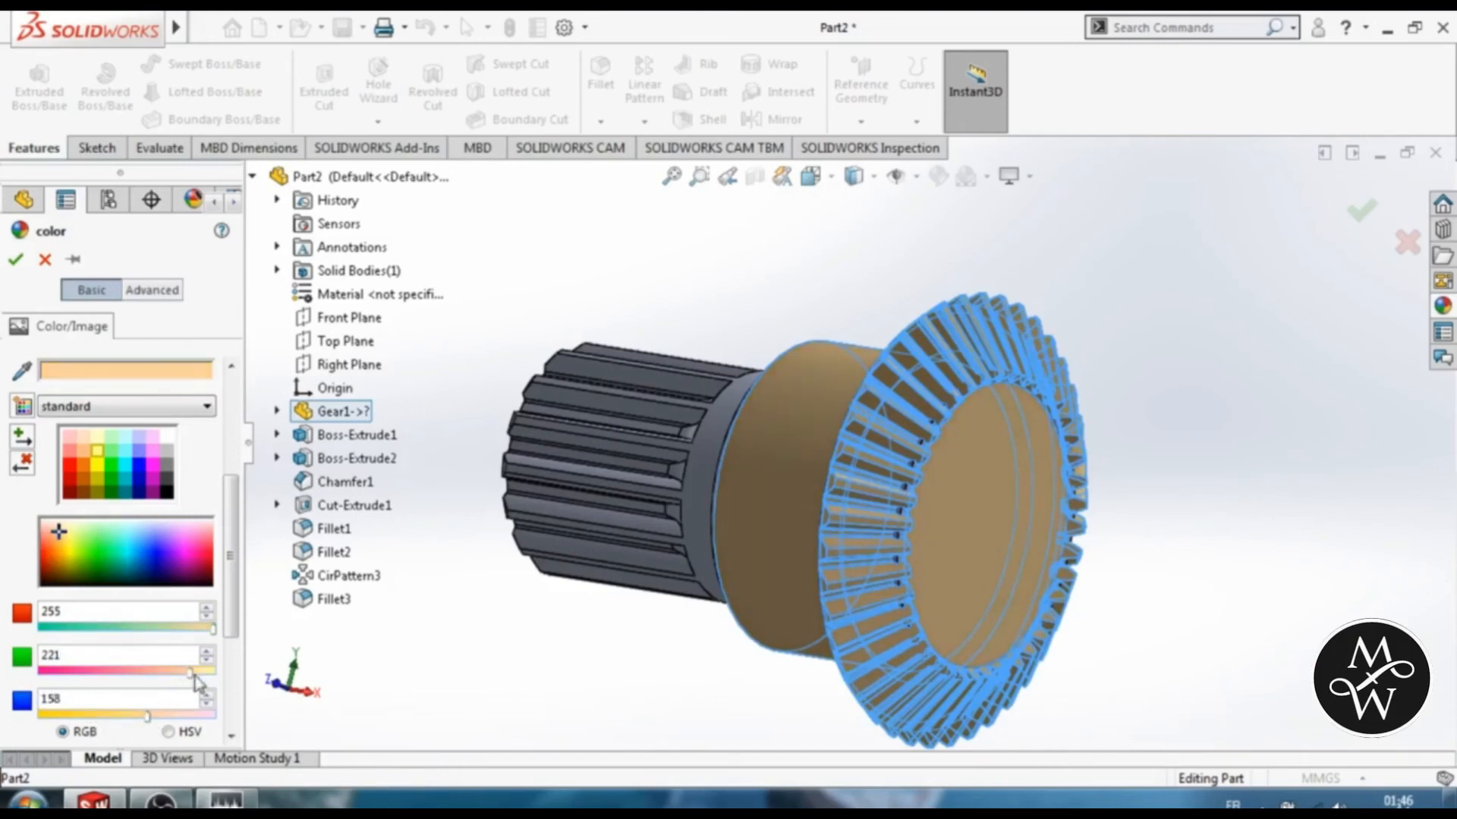
{"action": "key", "text": "Return"}
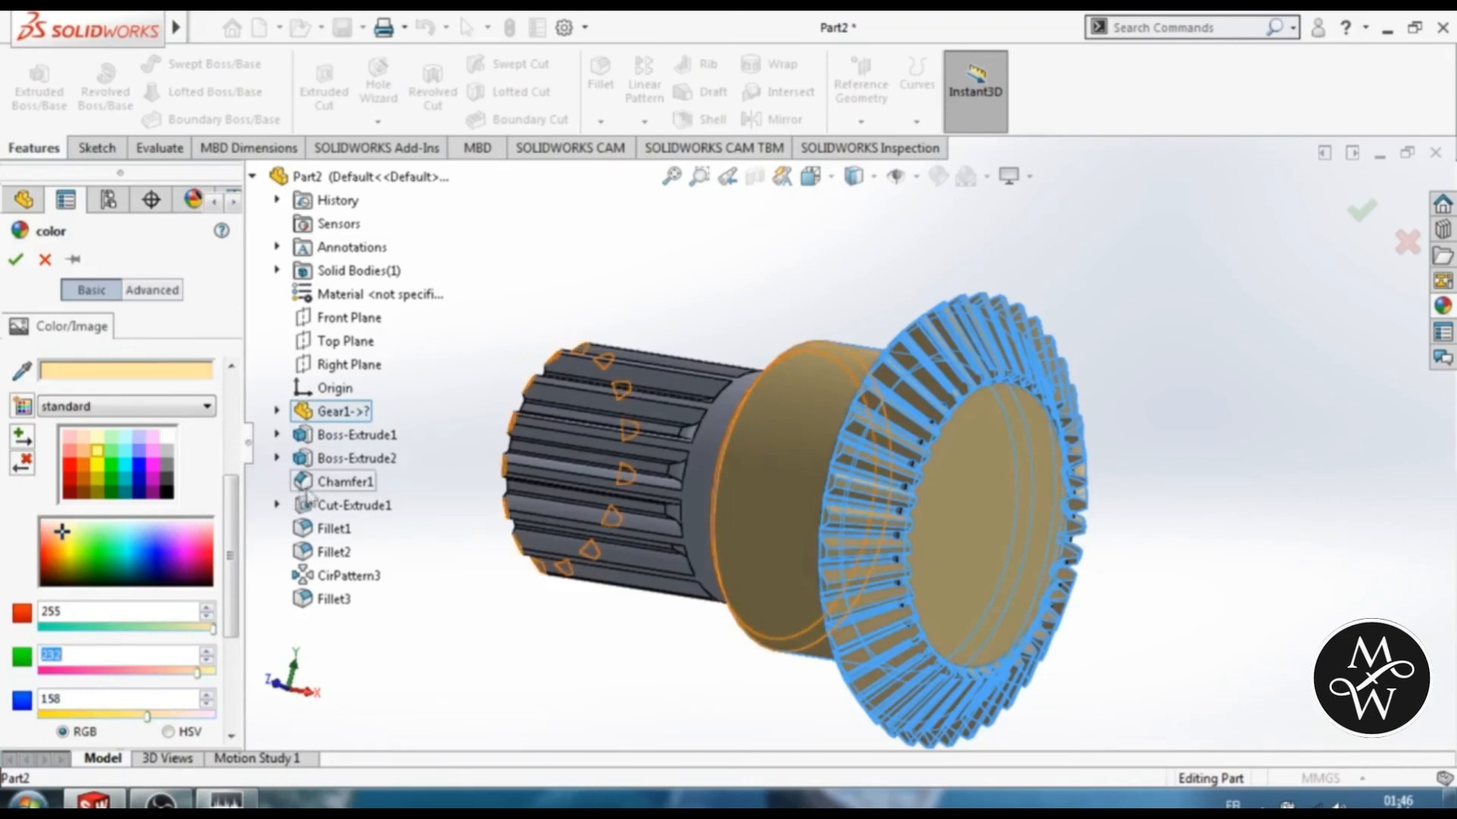
{"action": "left_click", "coordinate": [15, 259]}
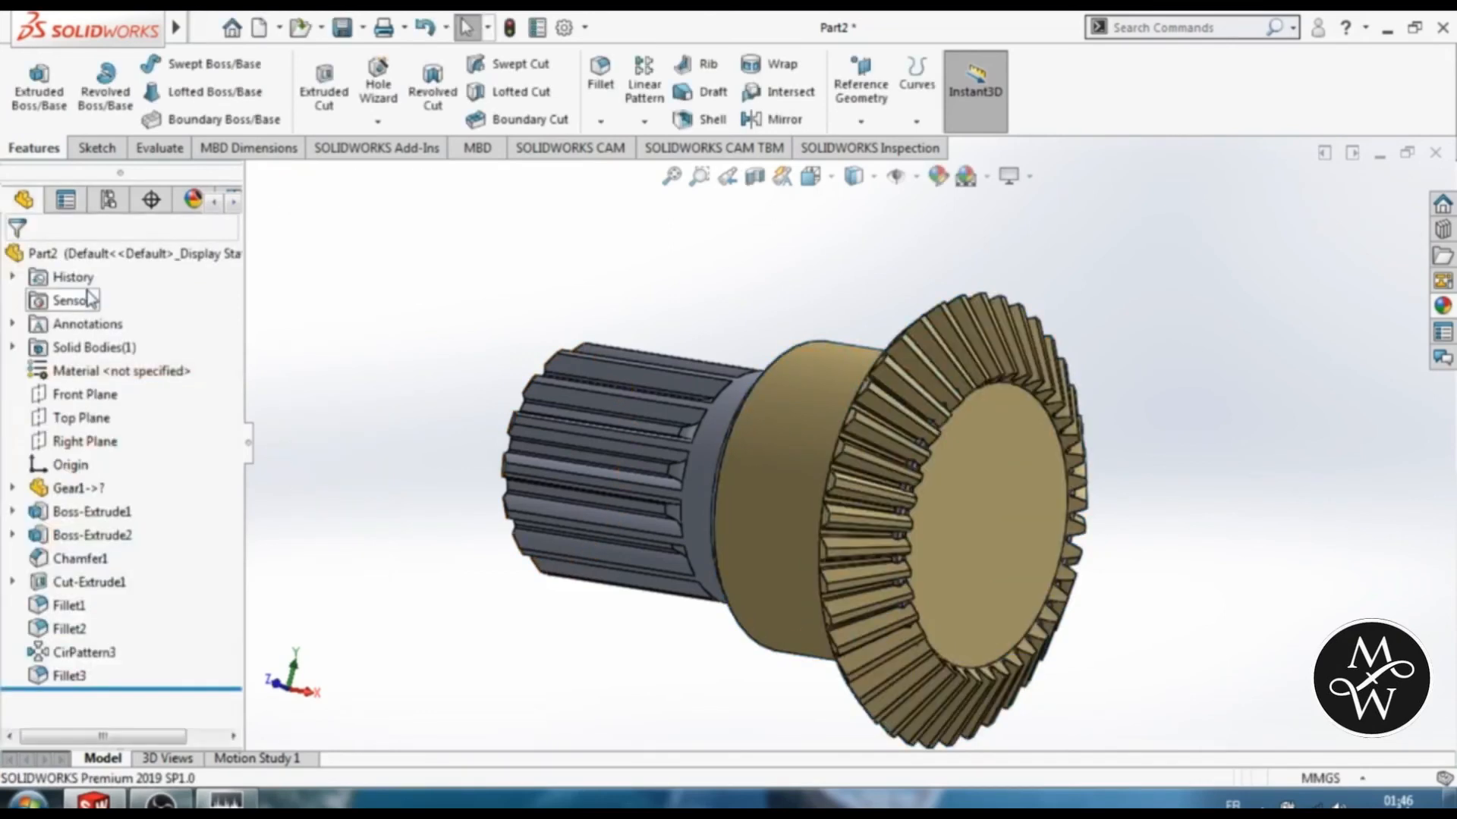
Step: Save the part under the name Gear2 in the Differential Gear Box folder on the desktop
{"action": "middle_click_drag", "start_coordinate": [442, 516], "coordinate": [498, 520]}
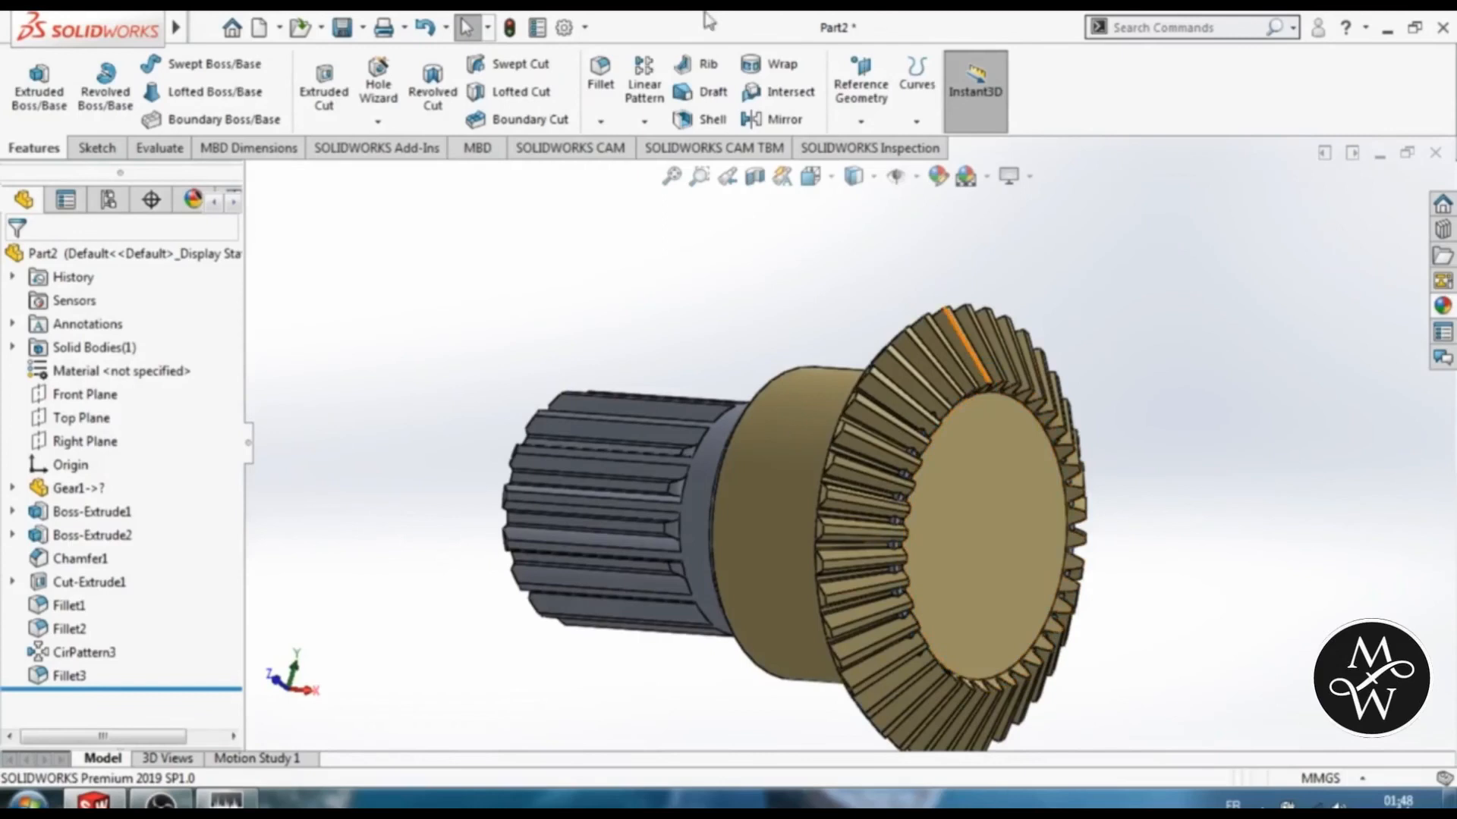
{"action": "left_click", "coordinate": [202, 26]}
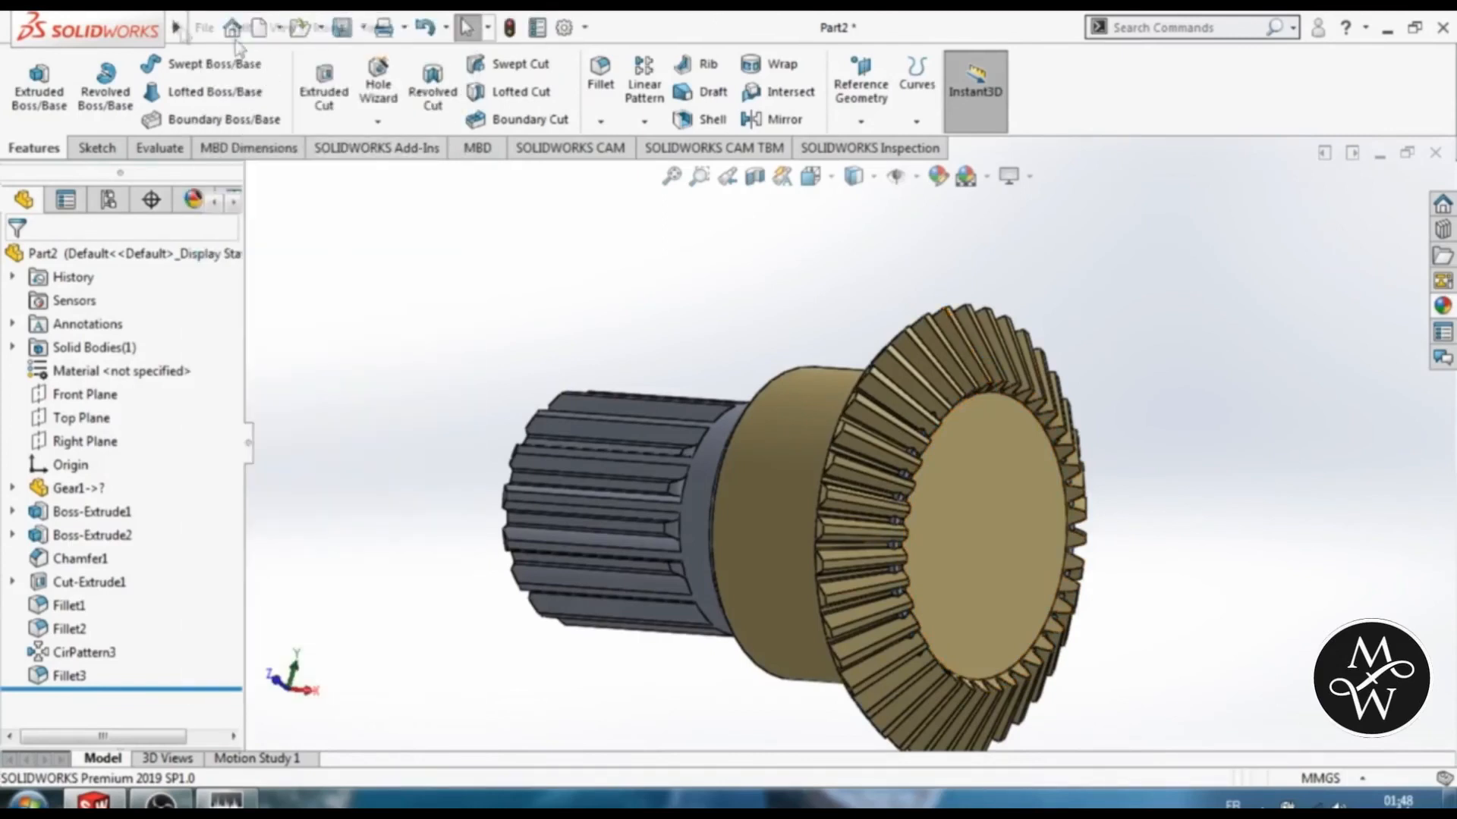
{"action": "left_click", "coordinate": [204, 28]}
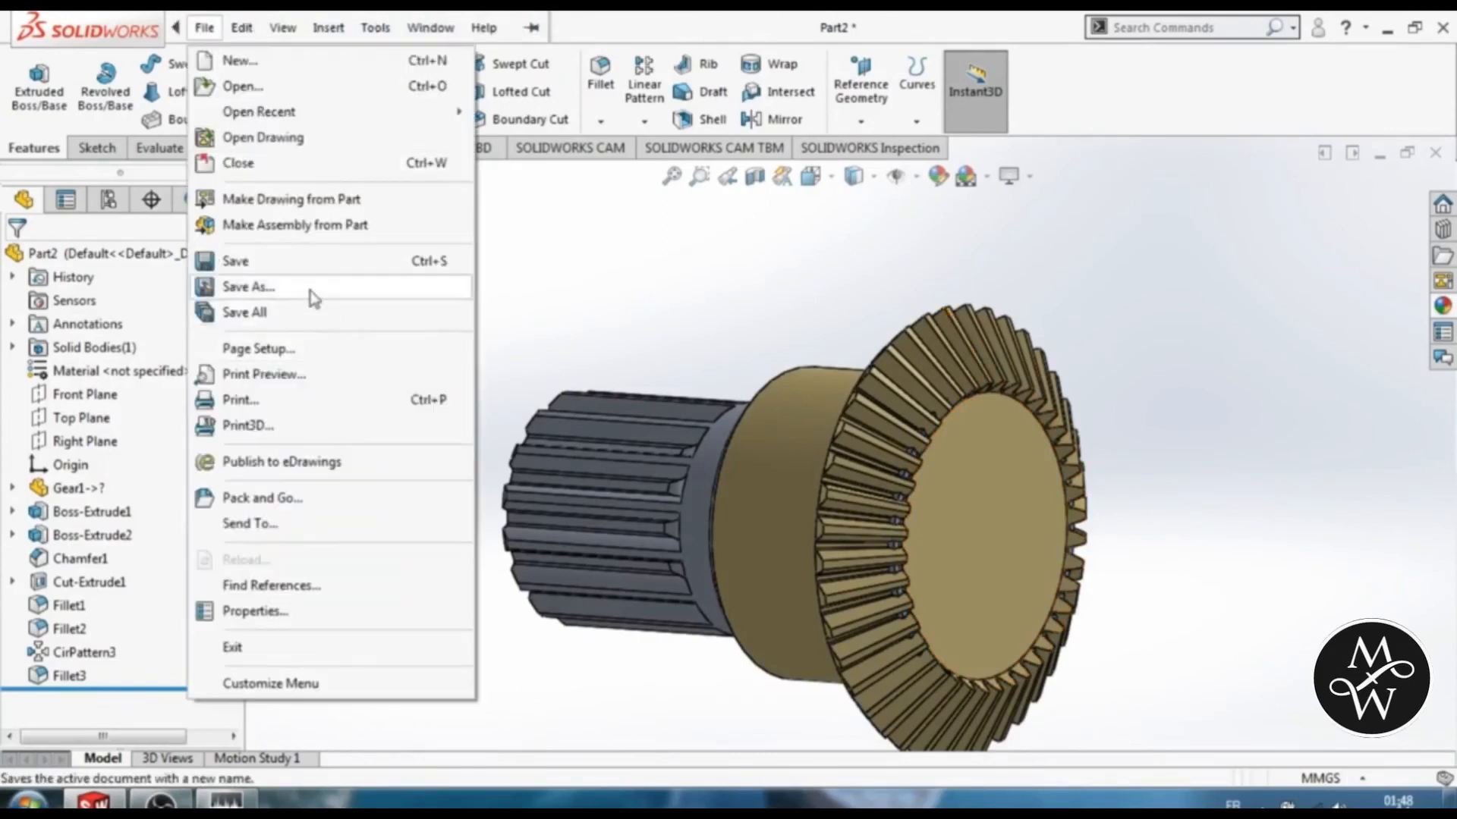
{"action": "left_click", "coordinate": [311, 289]}
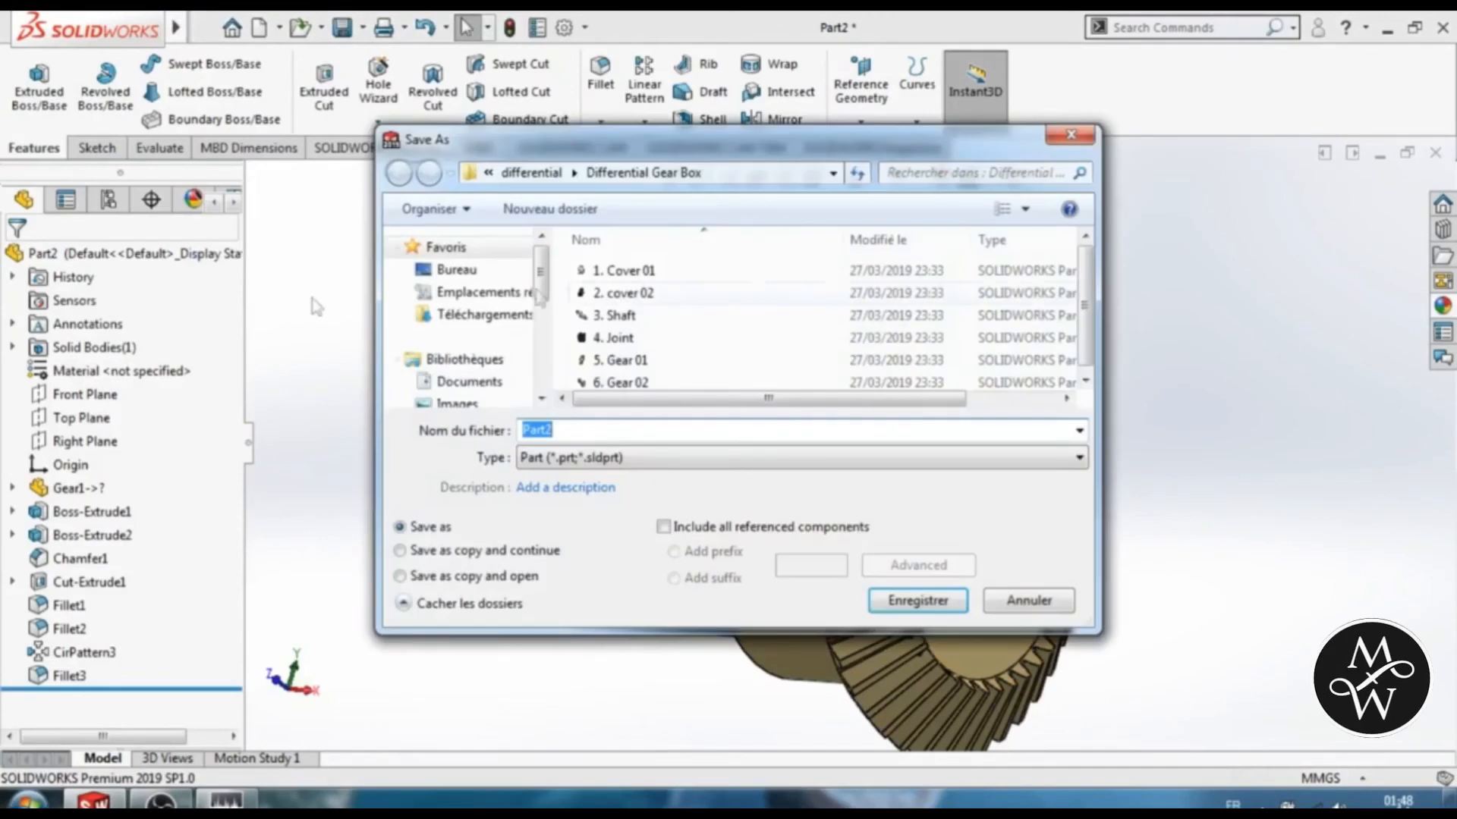
{"action": "left_click", "coordinate": [466, 271]}
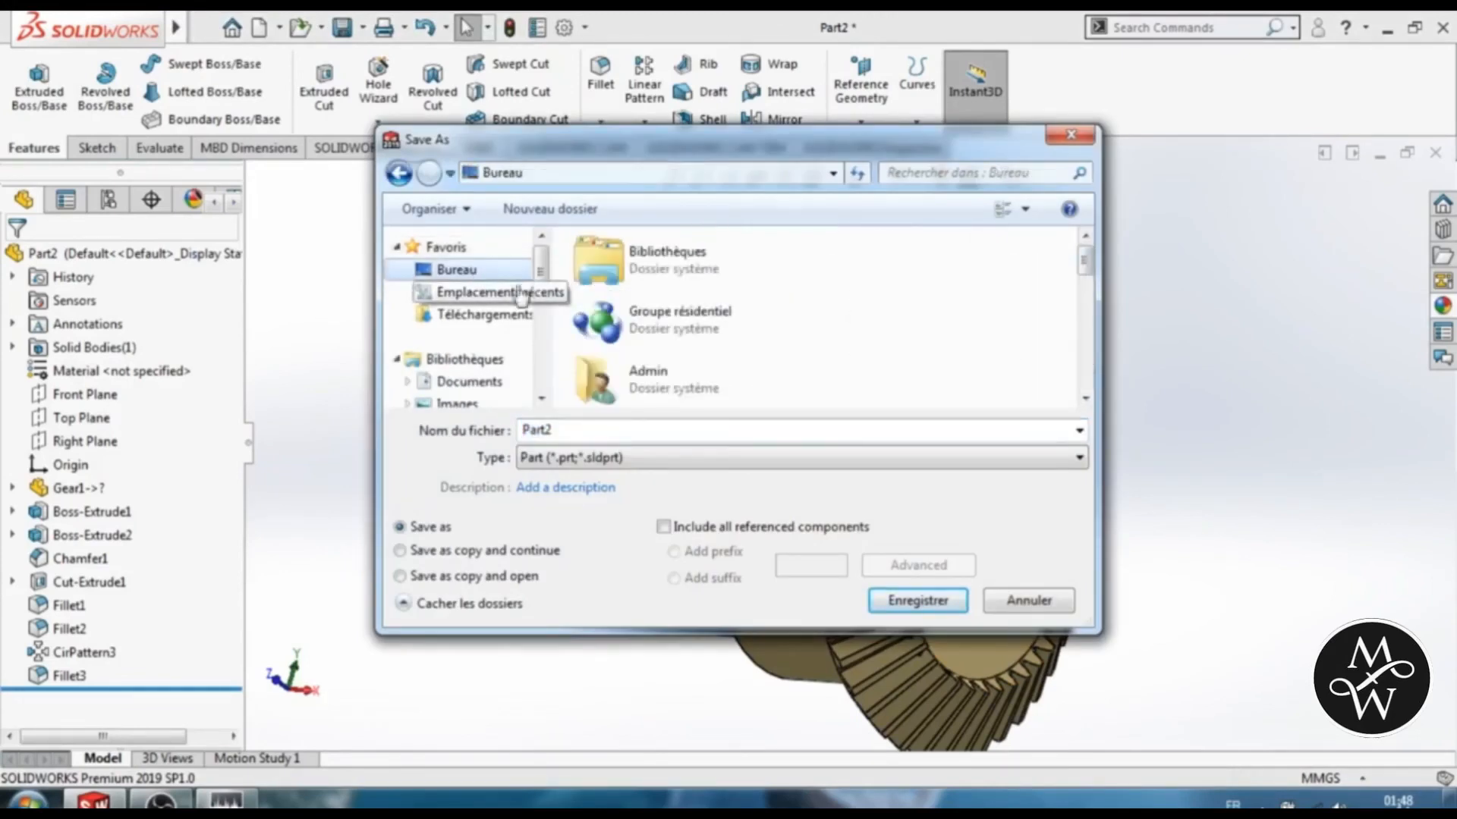
{"action": "left_click_drag", "start_coordinate": [1085, 260], "coordinate": [1086, 326]}
{"action": "left_click", "coordinate": [728, 390]}
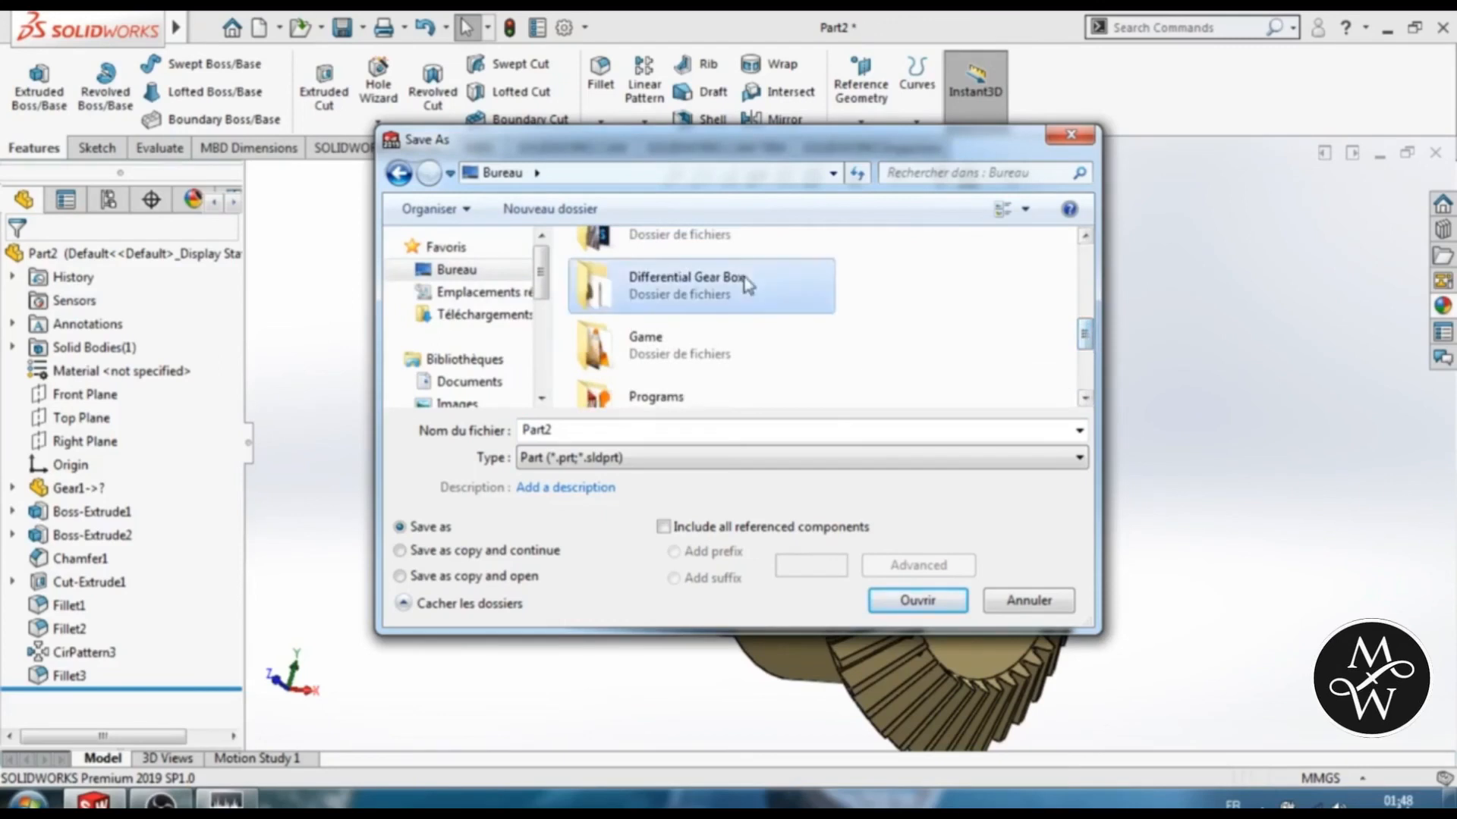
{"action": "double_click", "coordinate": [827, 287]}
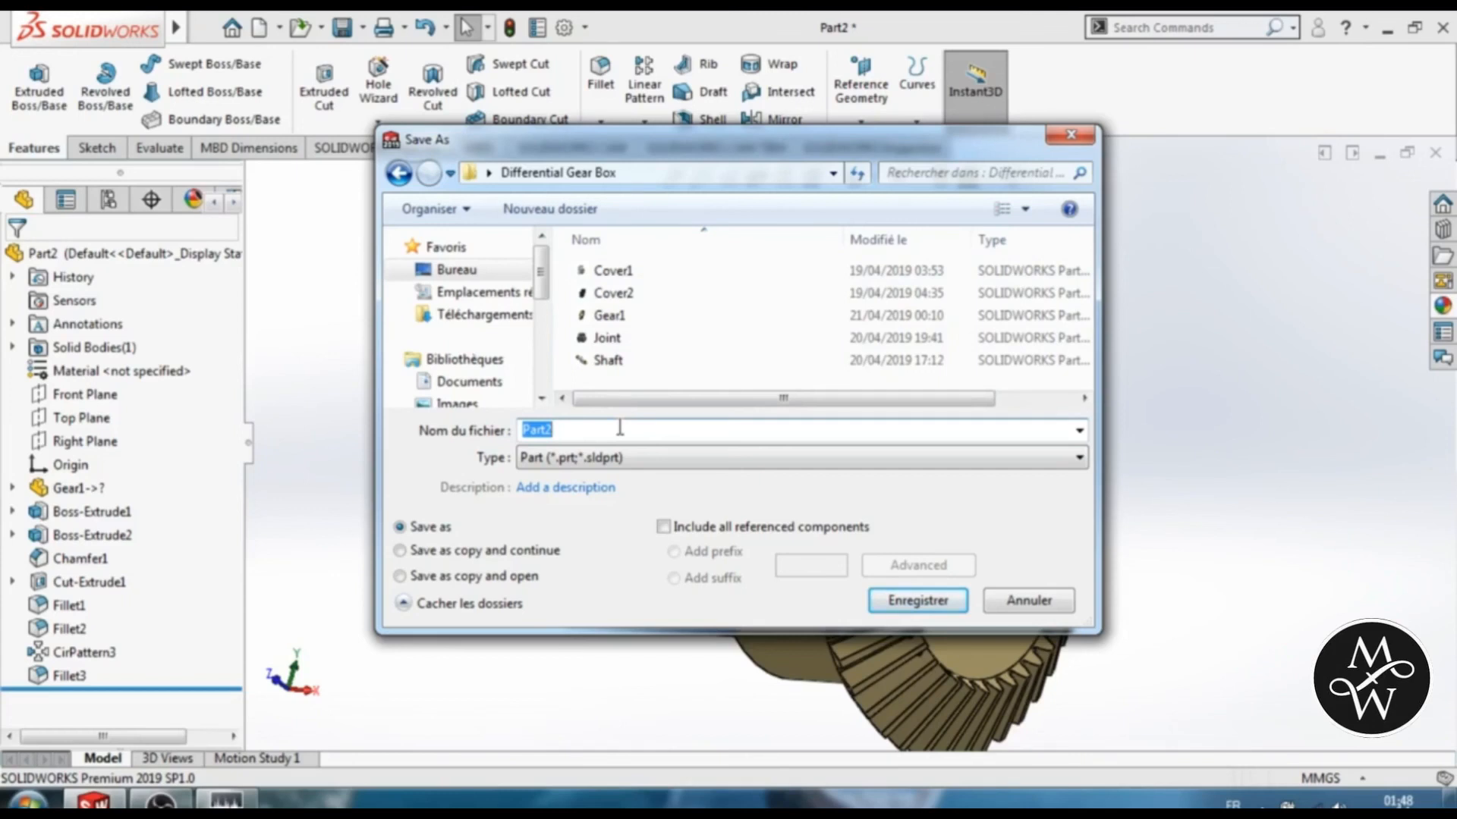
{"action": "type", "text": "Gear"}
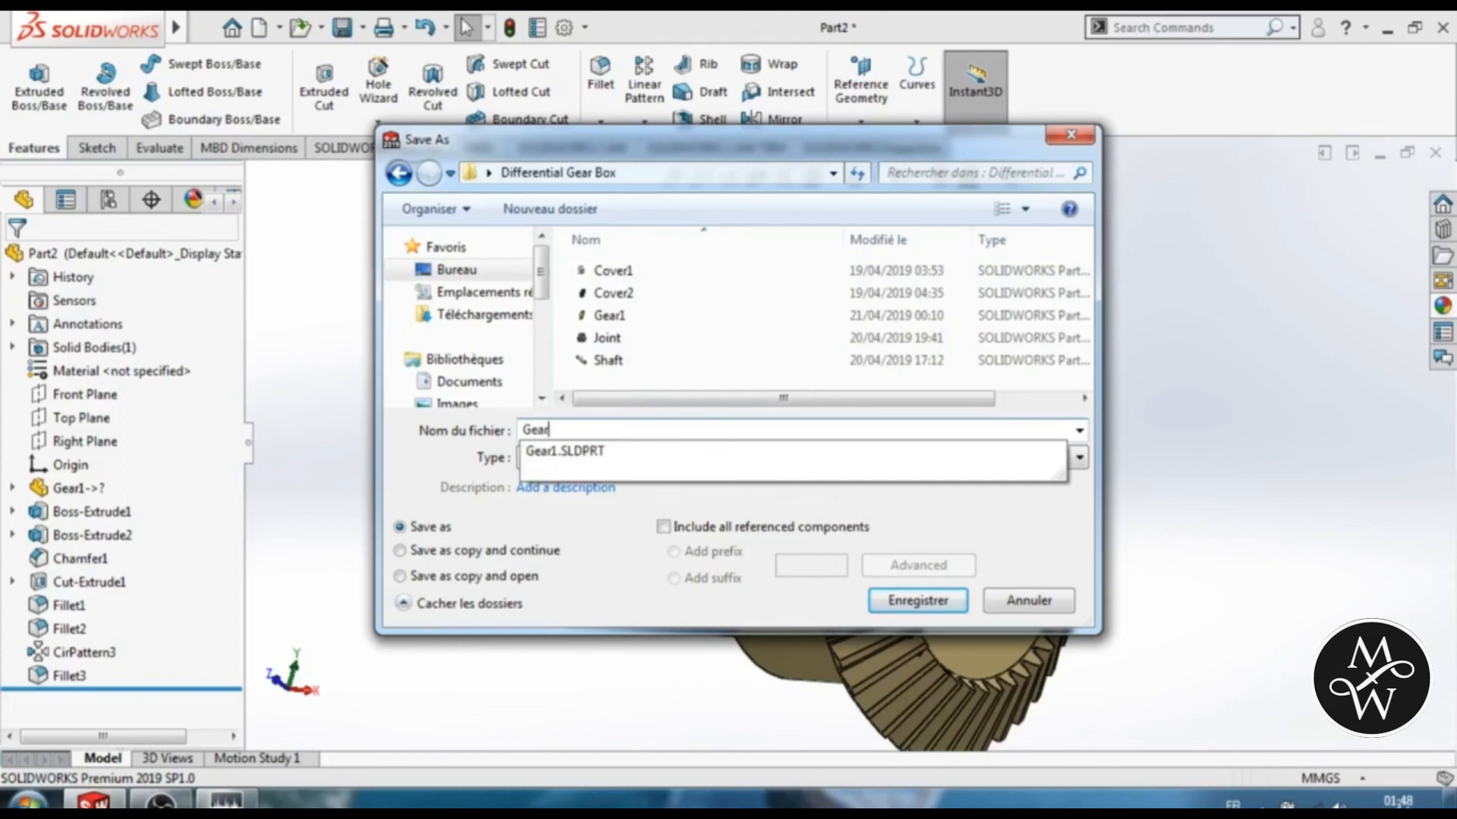
{"action": "type", "text": "2"}
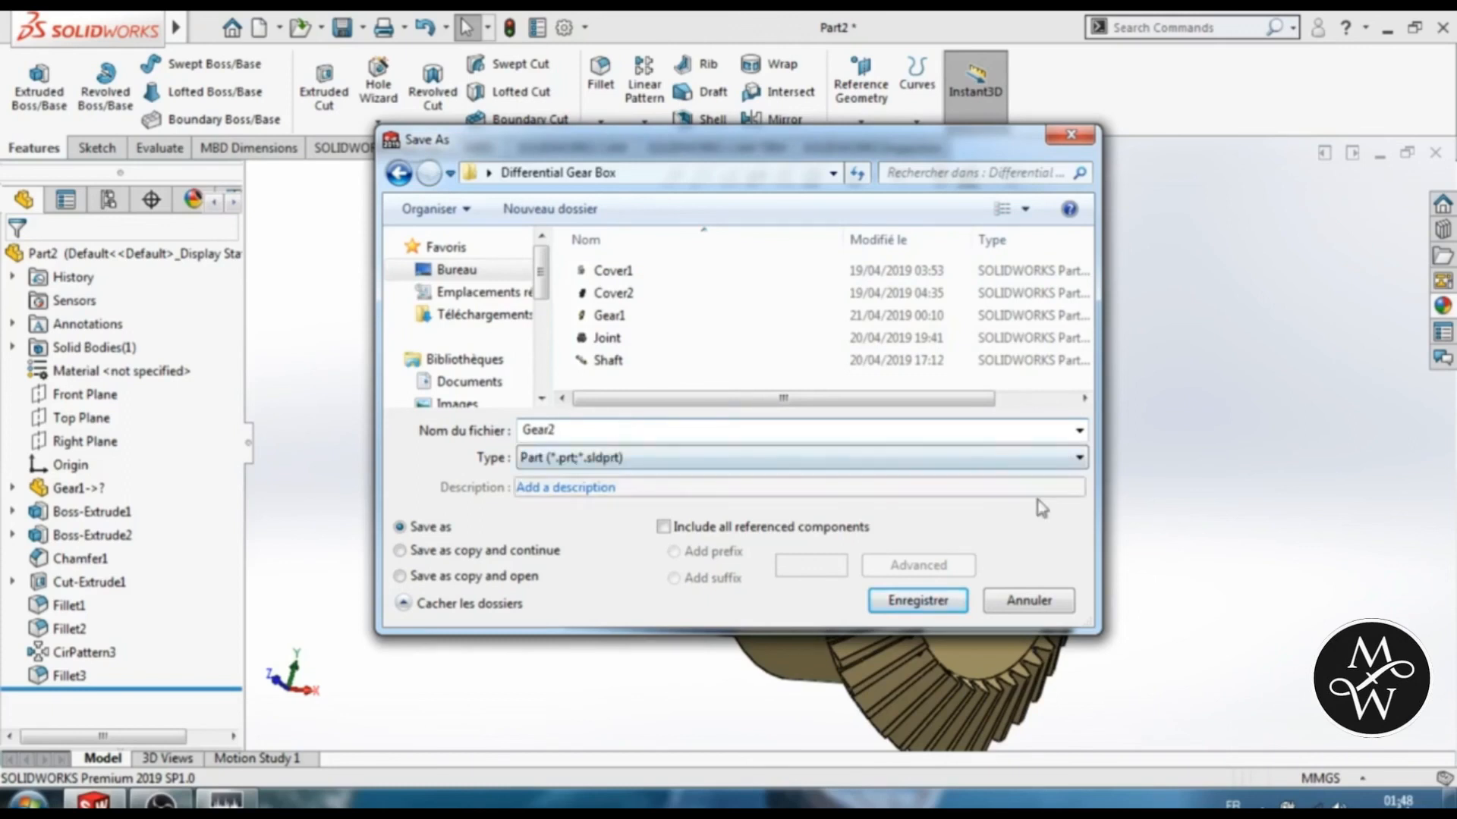
{"action": "left_click", "coordinate": [919, 600]}
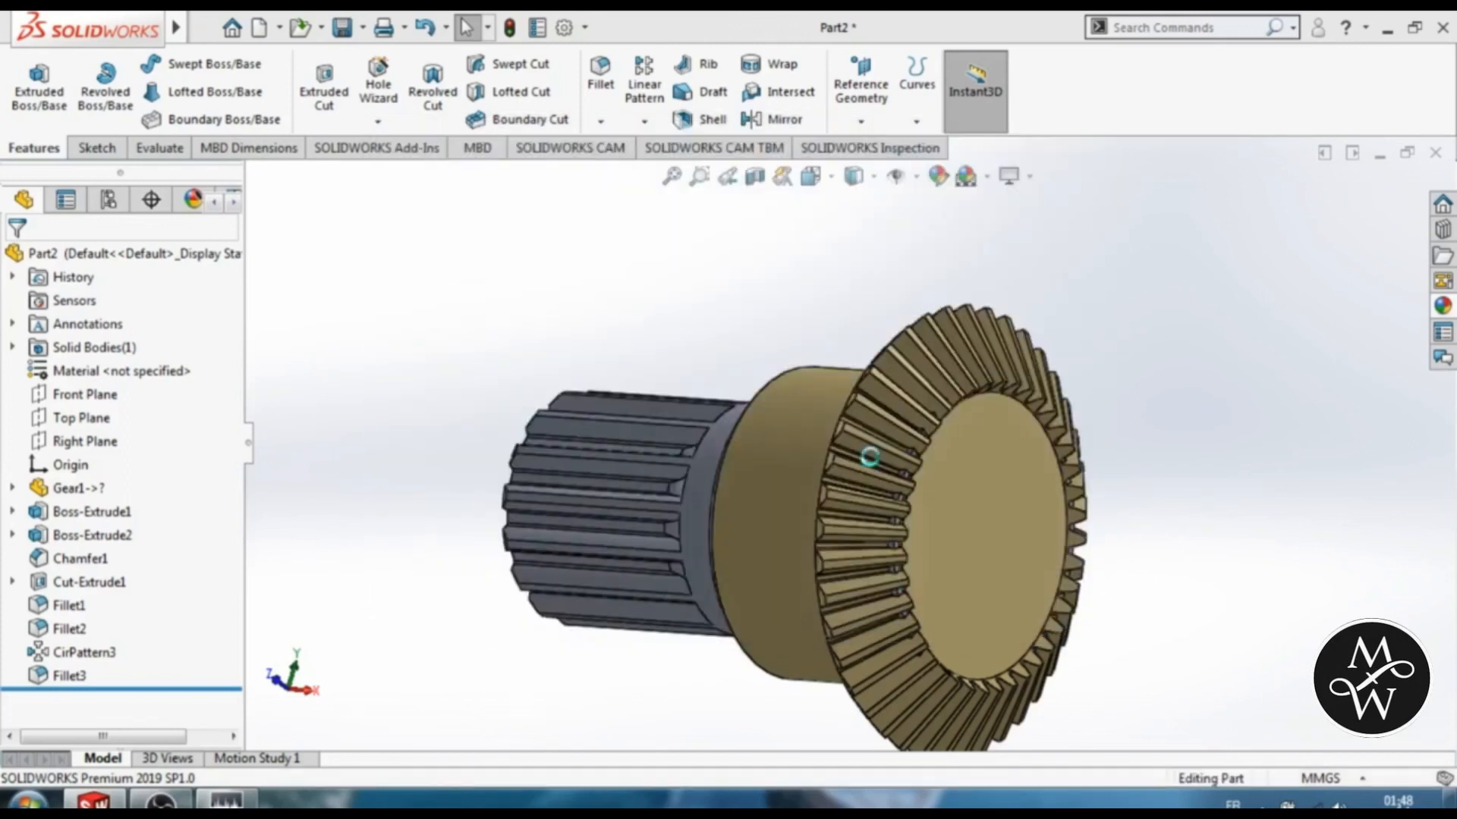